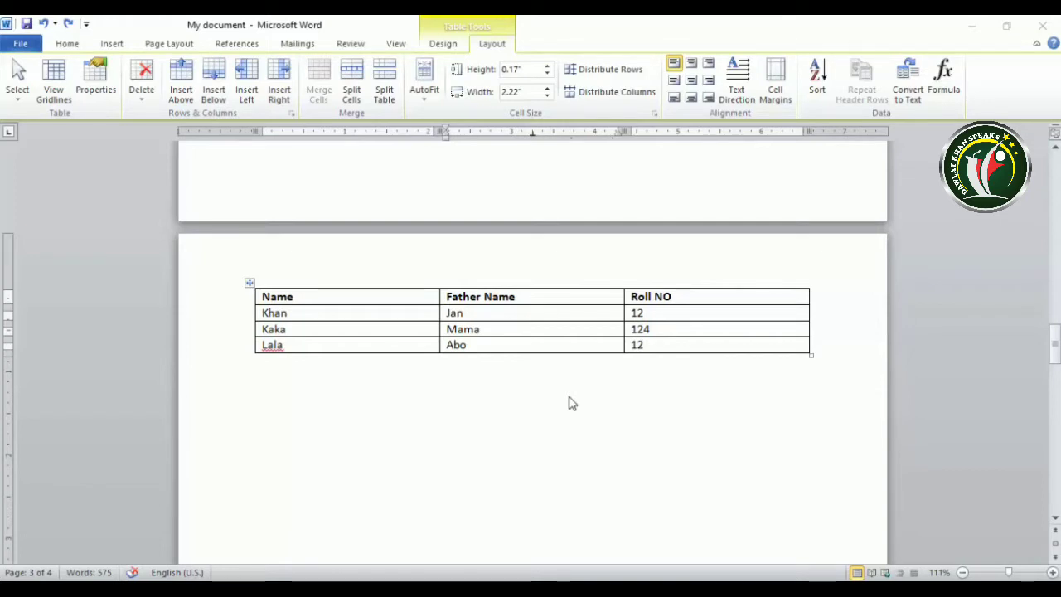
# Select the whole student table and apply No Border to strip every border.
pyautogui.click(442, 46)
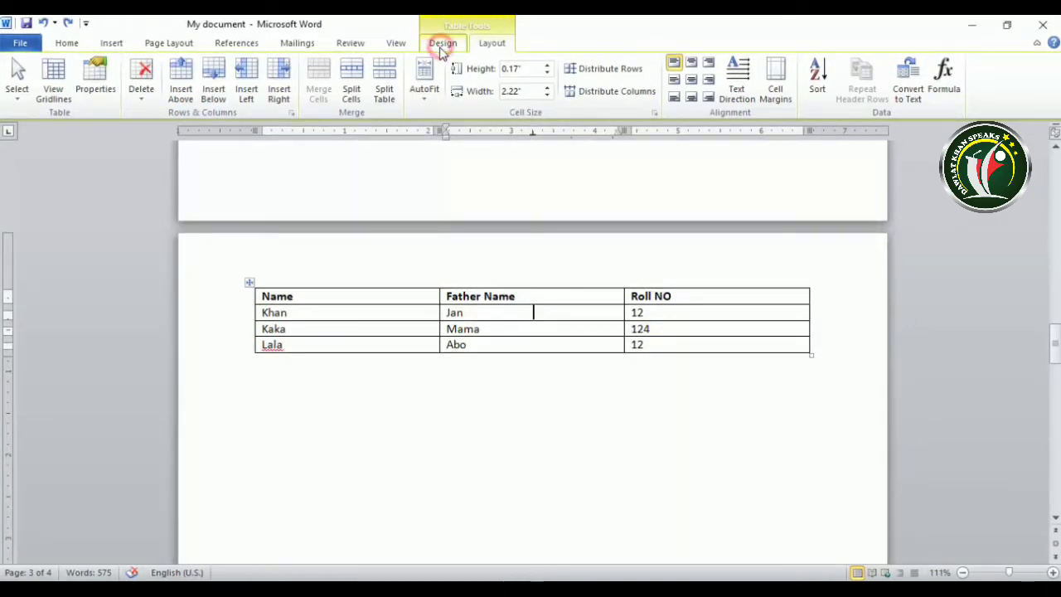
pyautogui.click(443, 43)
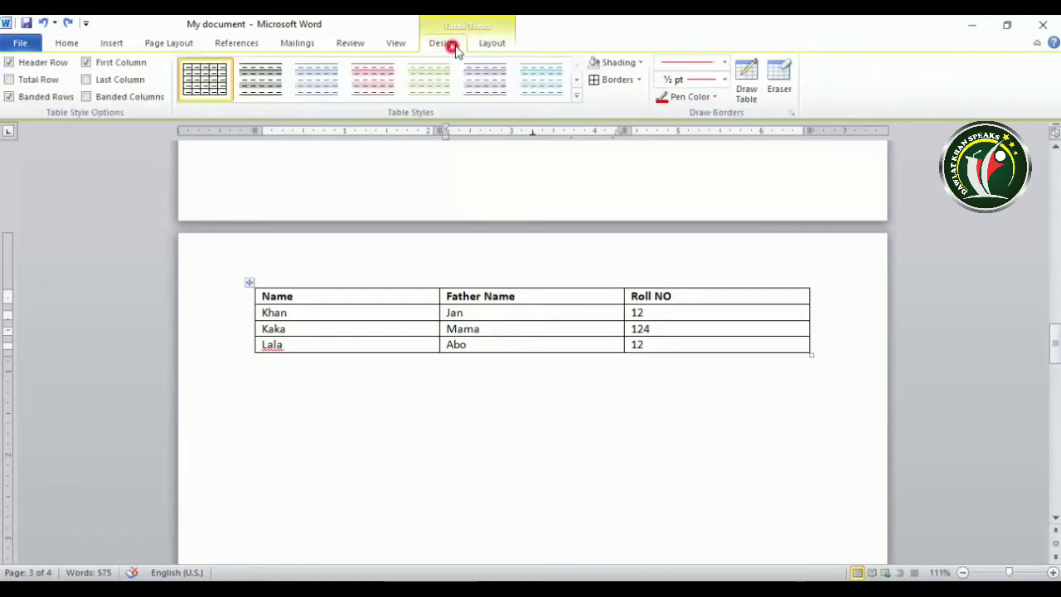
pyautogui.click(638, 80)
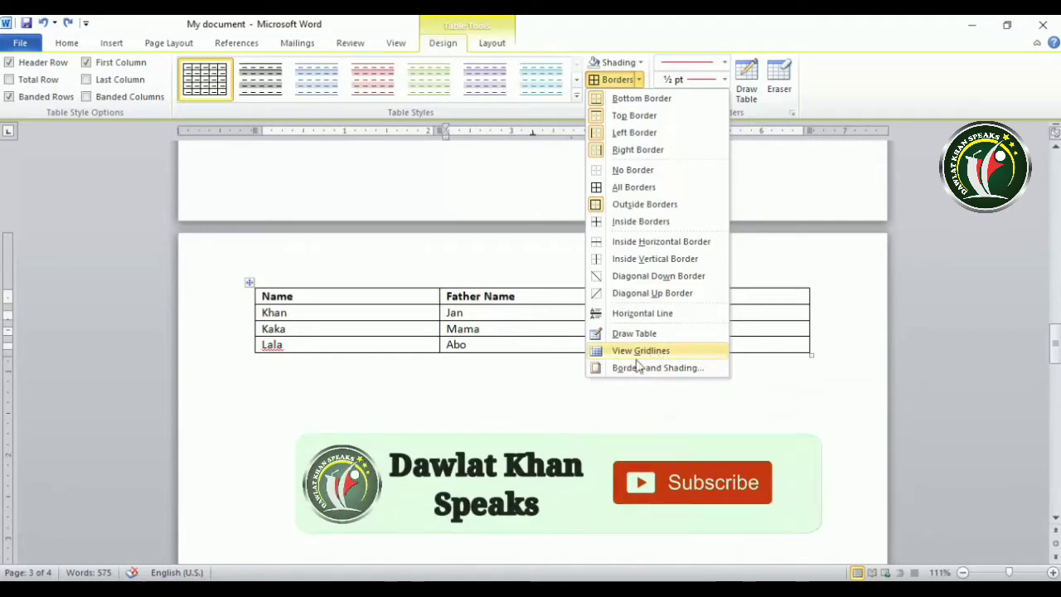
pyautogui.click(510, 313)
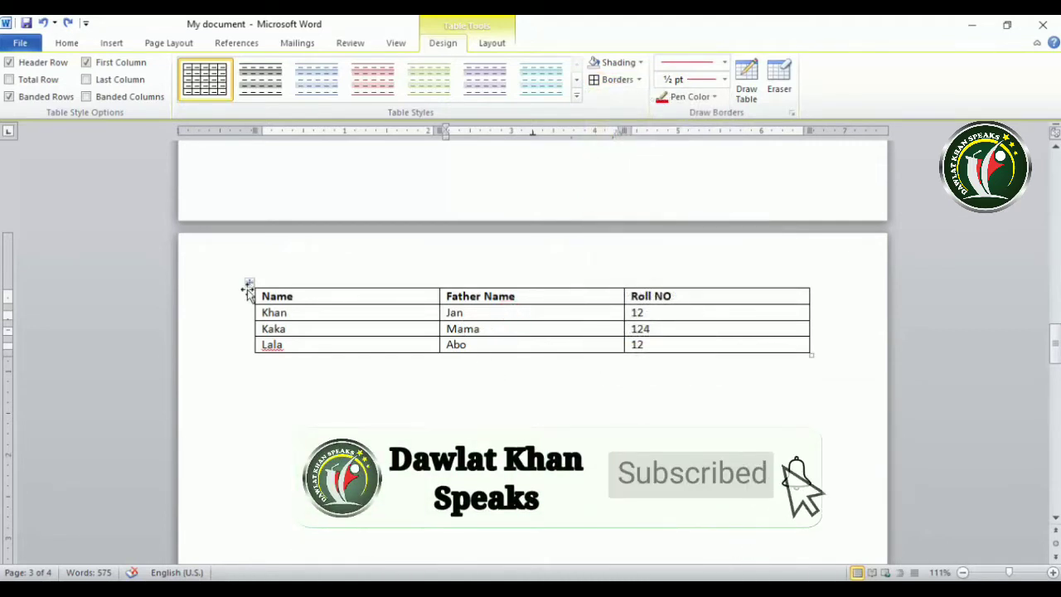
pyautogui.click(249, 285)
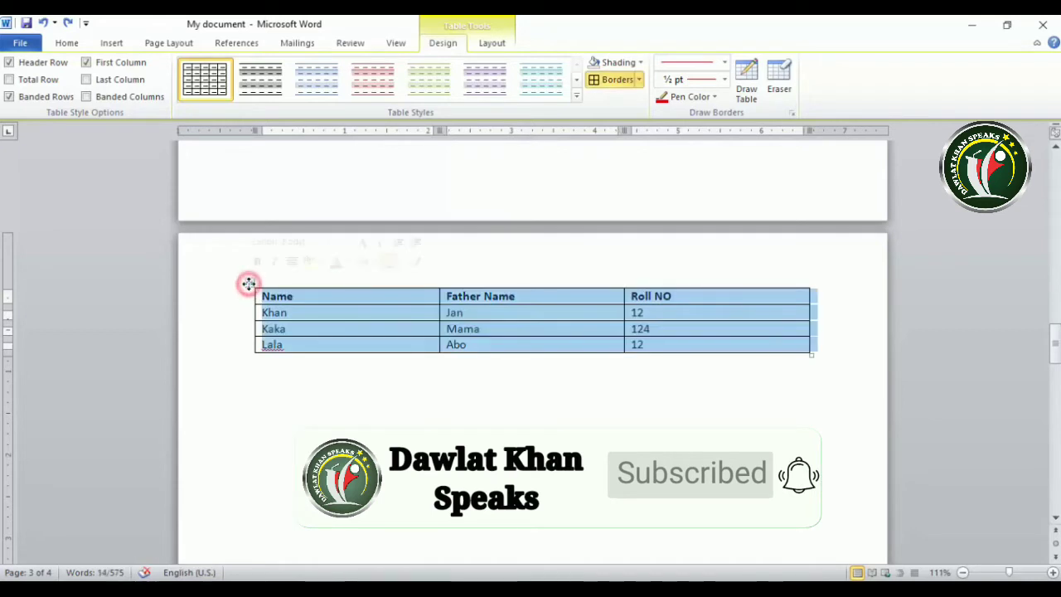
pyautogui.click(639, 80)
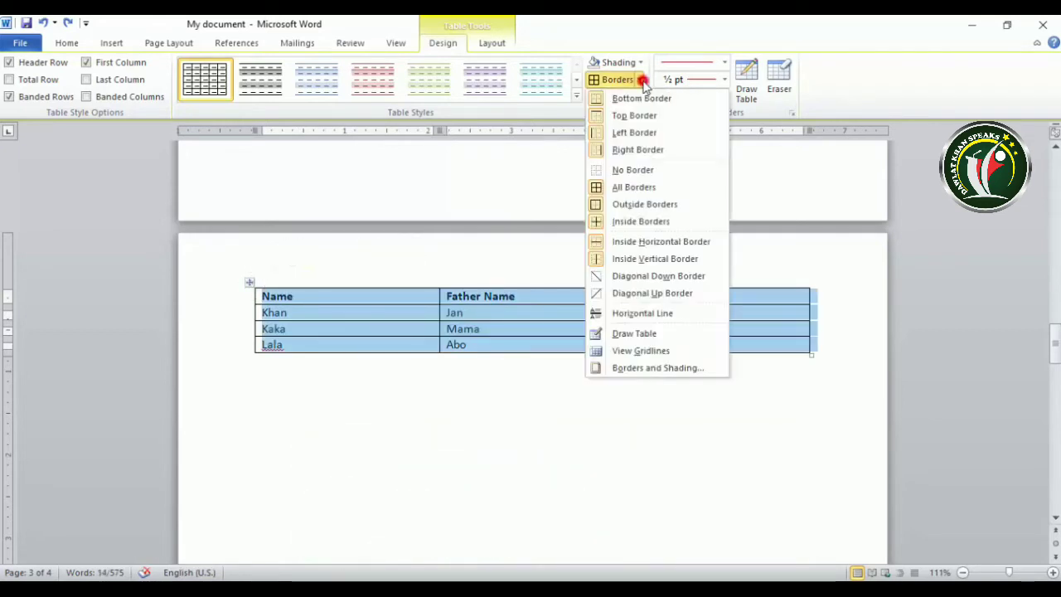
pyautogui.click(635, 170)
pyautogui.click(396, 328)
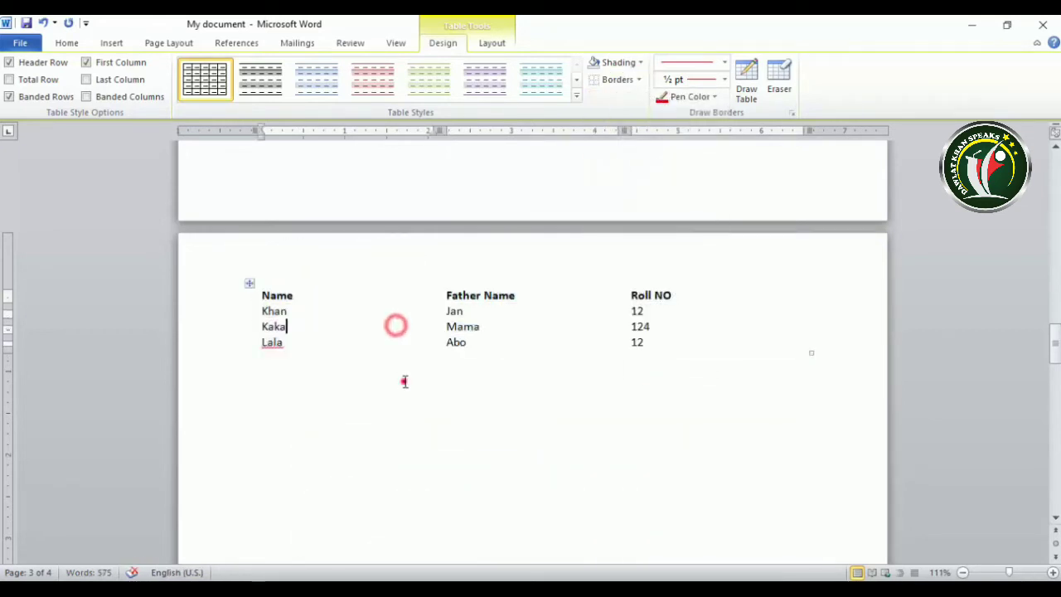
pyautogui.click(402, 378)
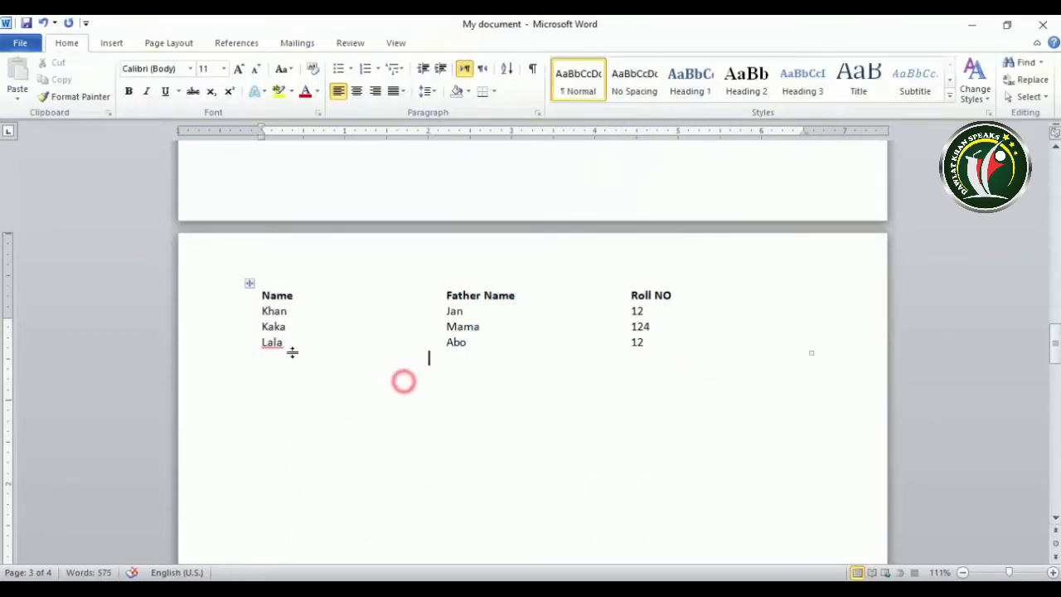
pyautogui.click(357, 315)
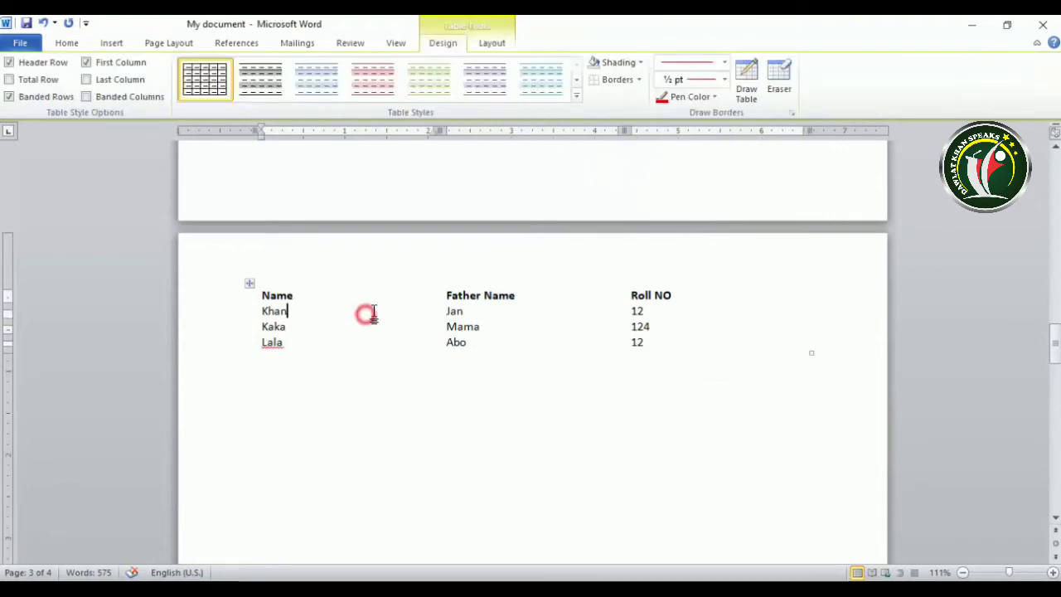
pyautogui.click(640, 80)
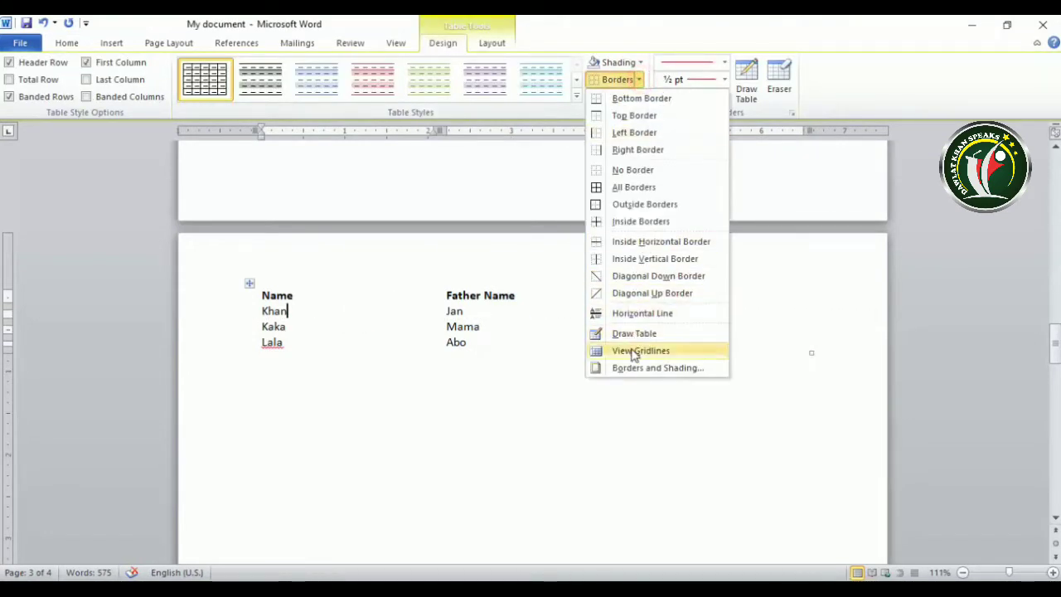
pyautogui.click(495, 44)
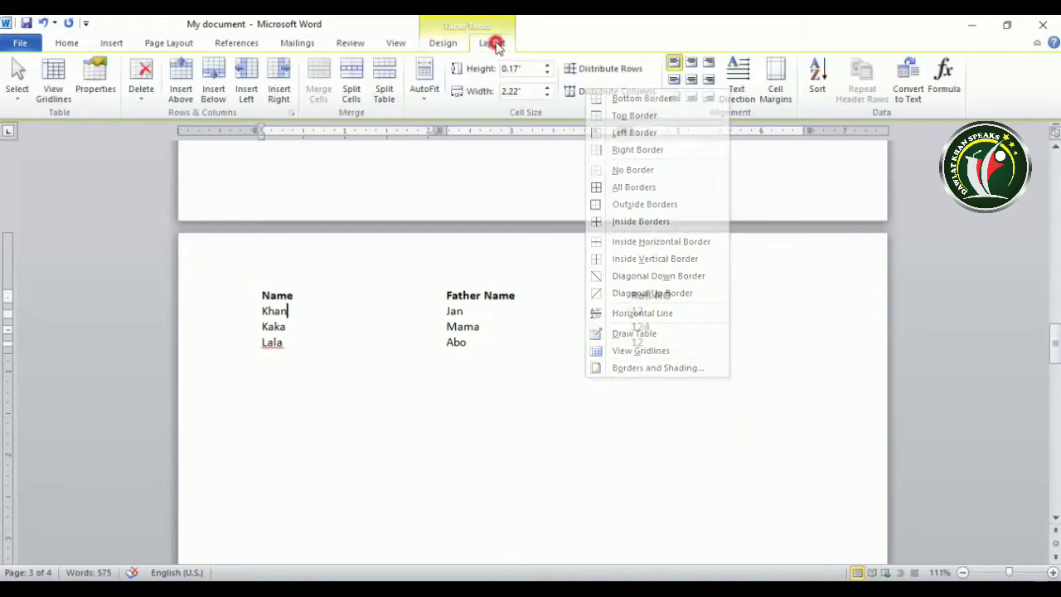
pyautogui.click(51, 76)
pyautogui.moveTo(531, 325)
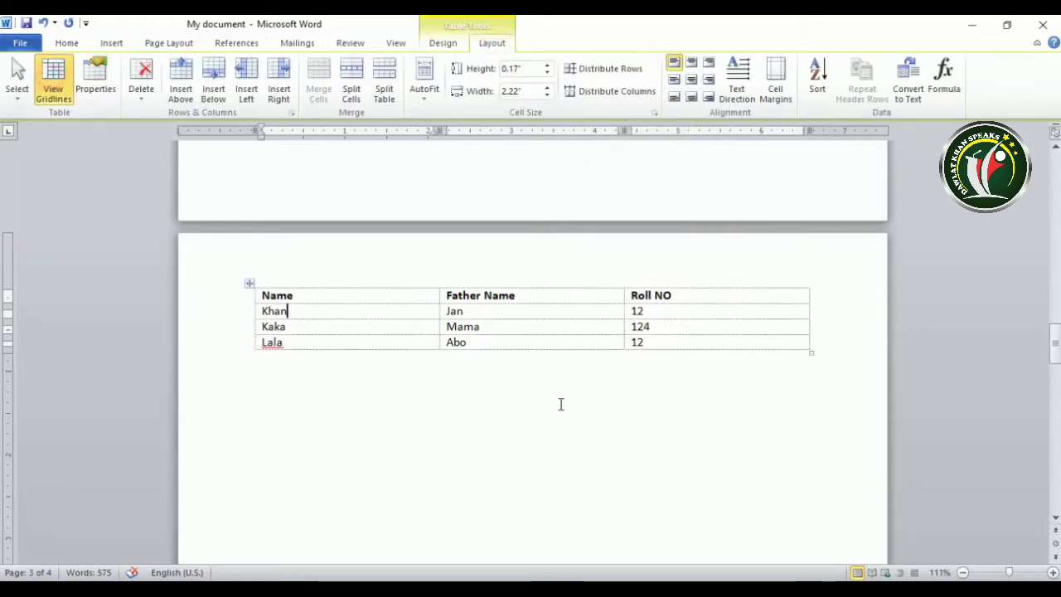
pyautogui.click(443, 44)
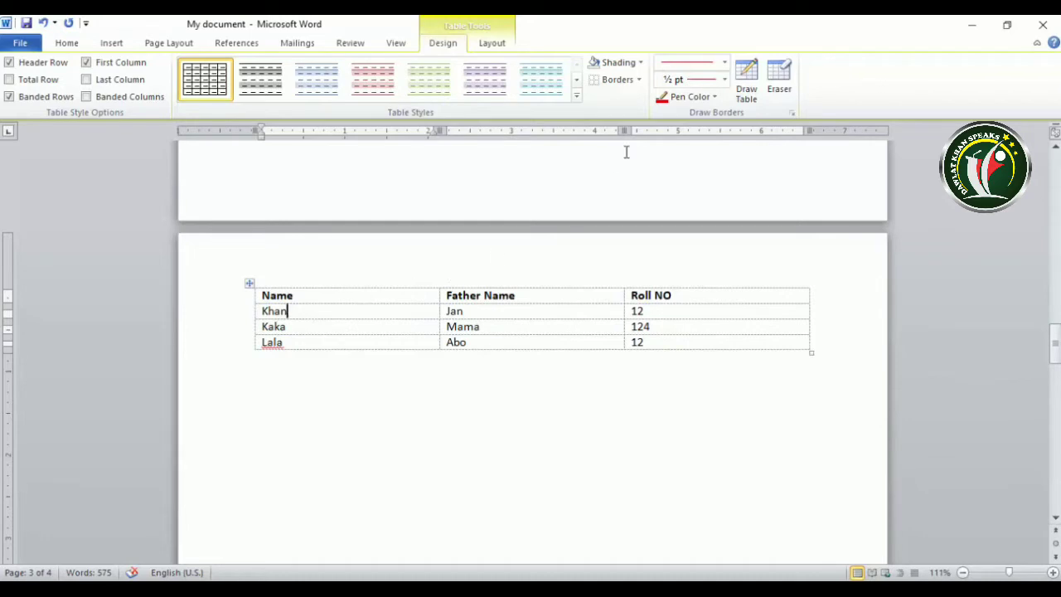
pyautogui.click(638, 80)
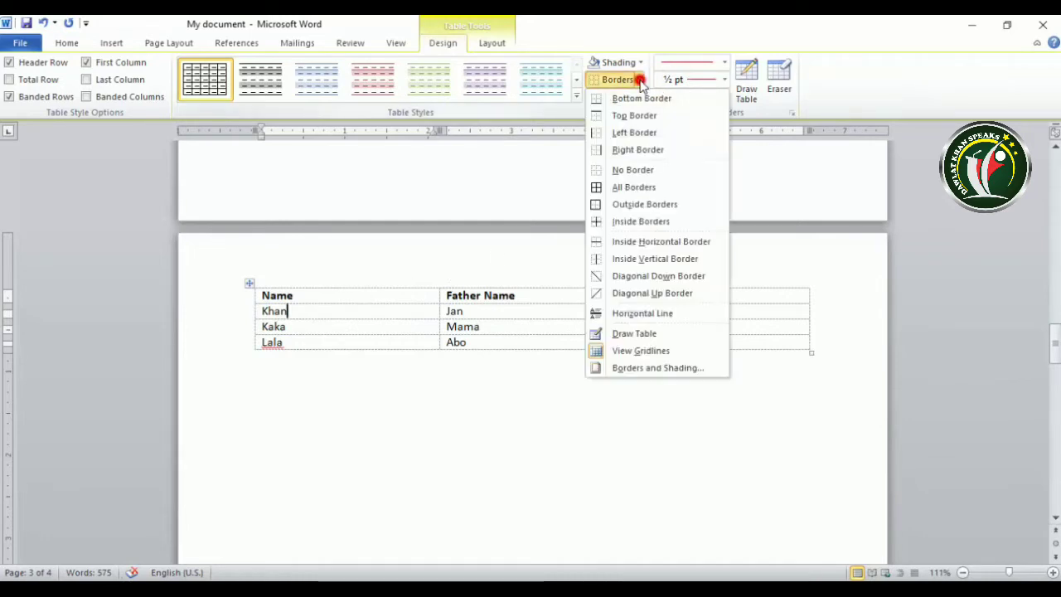
pyautogui.click(626, 351)
pyautogui.click(639, 80)
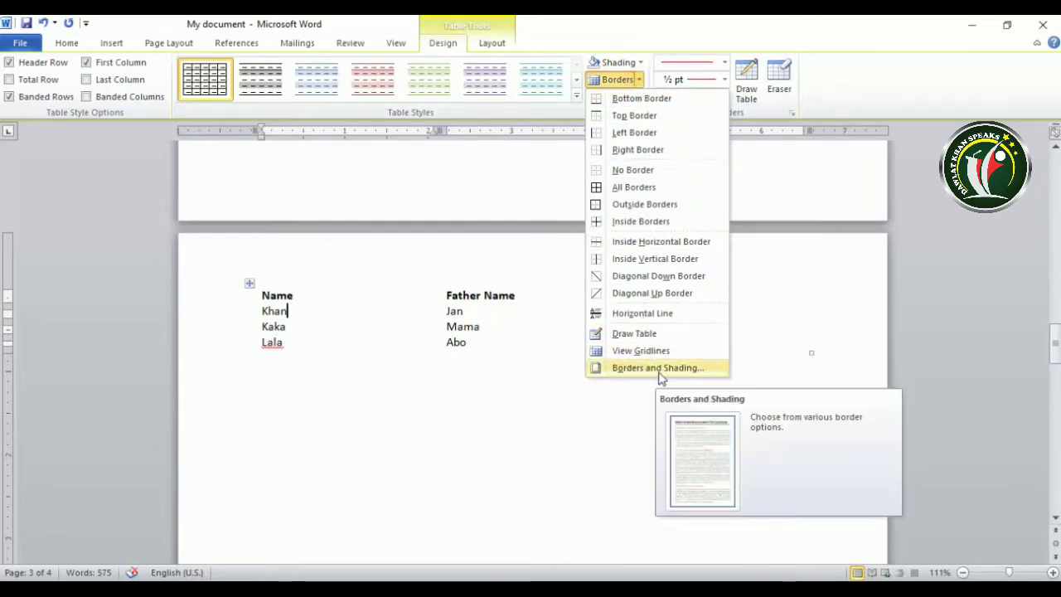
pyautogui.click(168, 44)
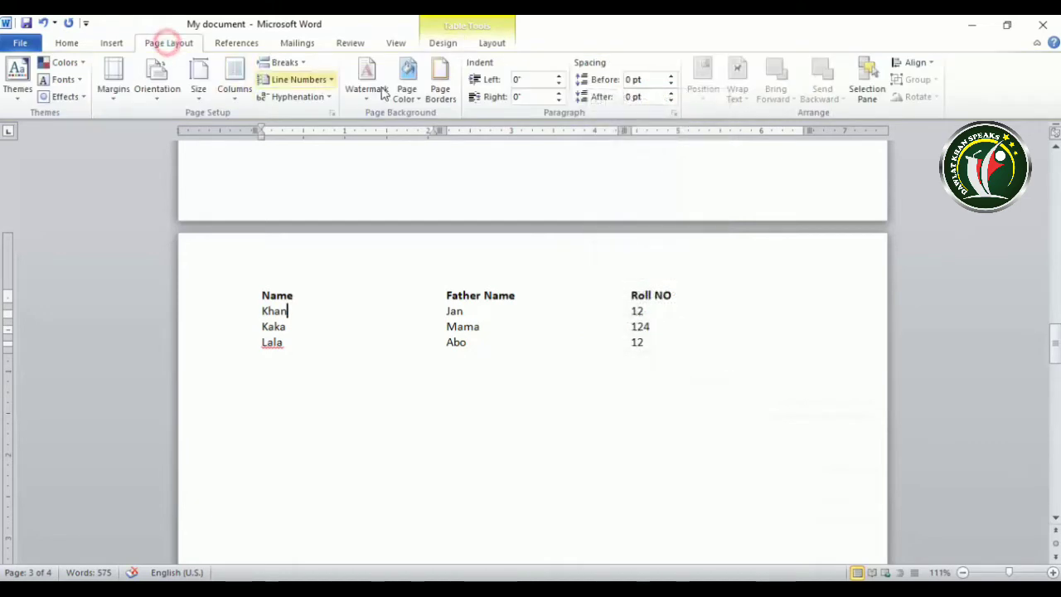
pyautogui.click(113, 44)
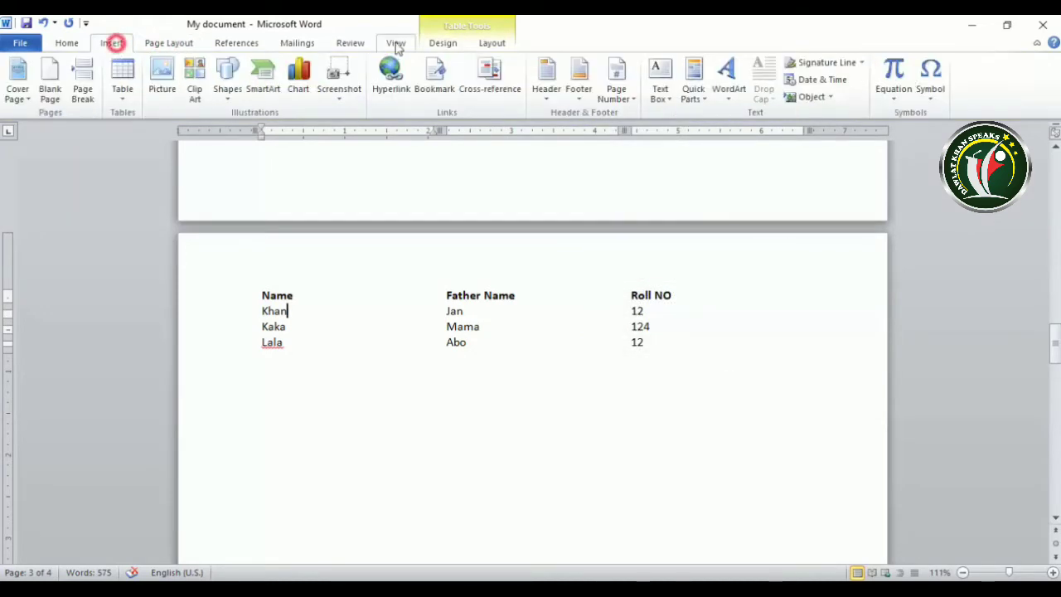
pyautogui.click(444, 45)
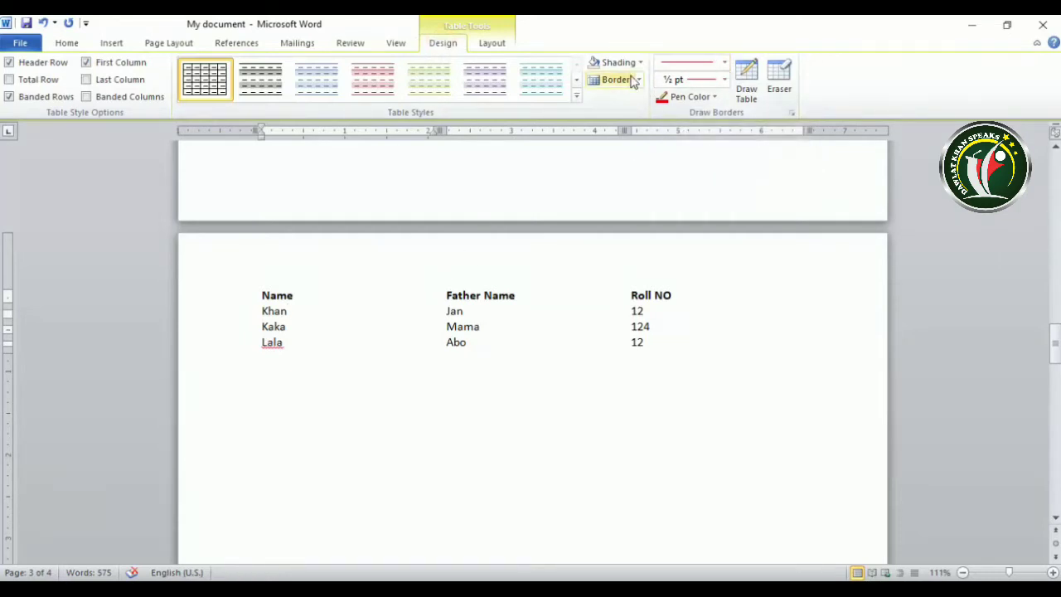
# Set the border pen to a solid line, 1½ pt weight and a dark colour.
pyautogui.click(725, 62)
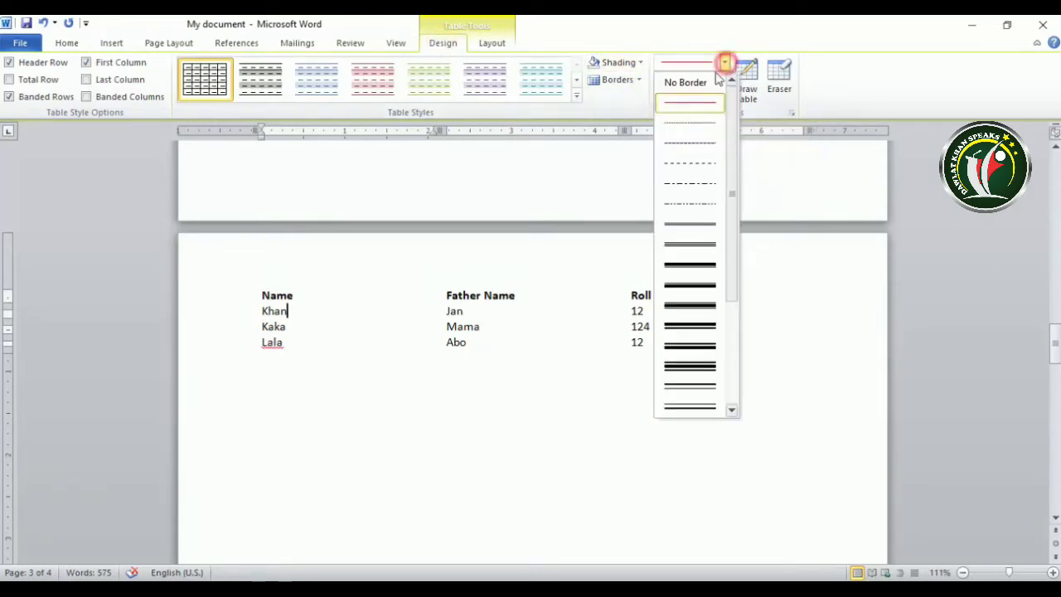
pyautogui.click(690, 103)
pyautogui.click(724, 79)
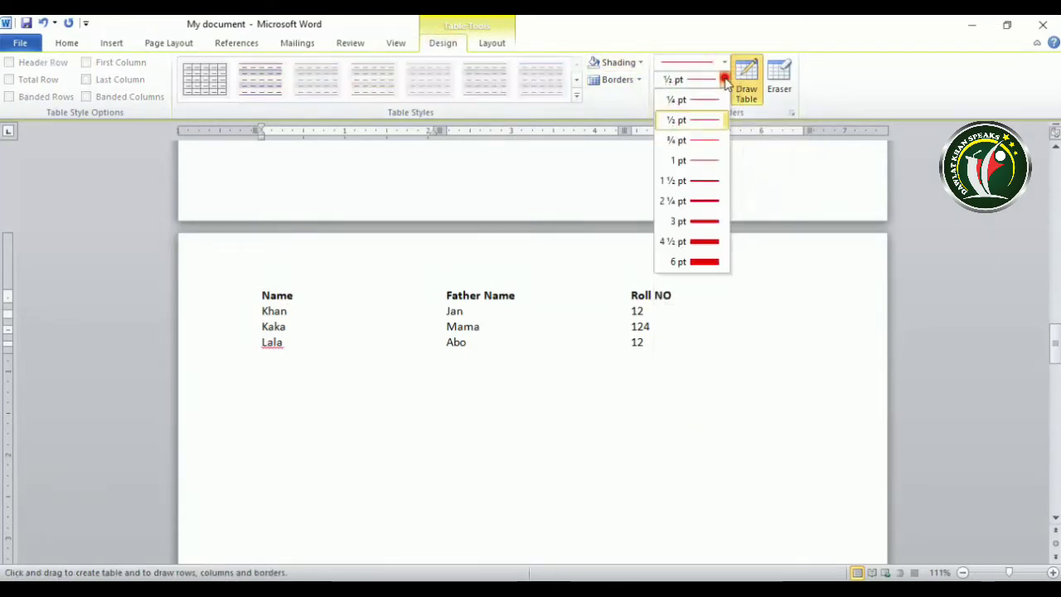
pyautogui.click(697, 180)
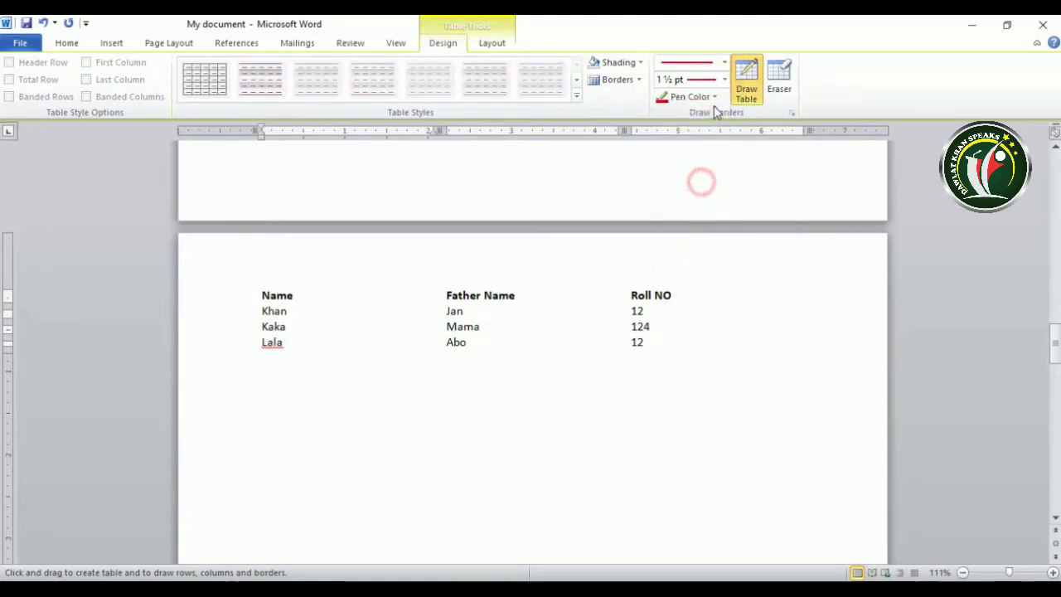
pyautogui.click(714, 97)
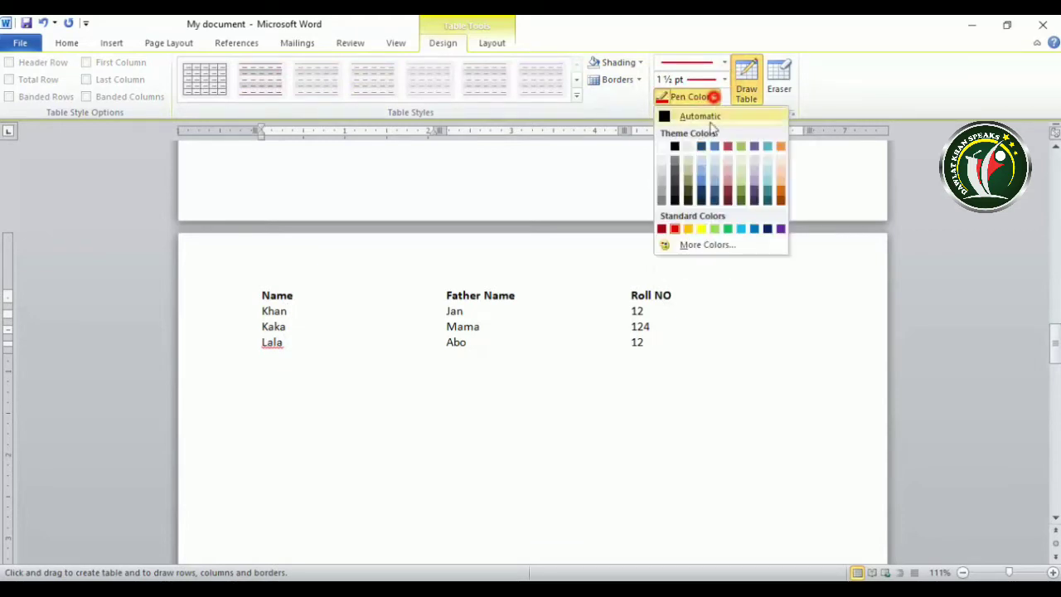
pyautogui.click(767, 228)
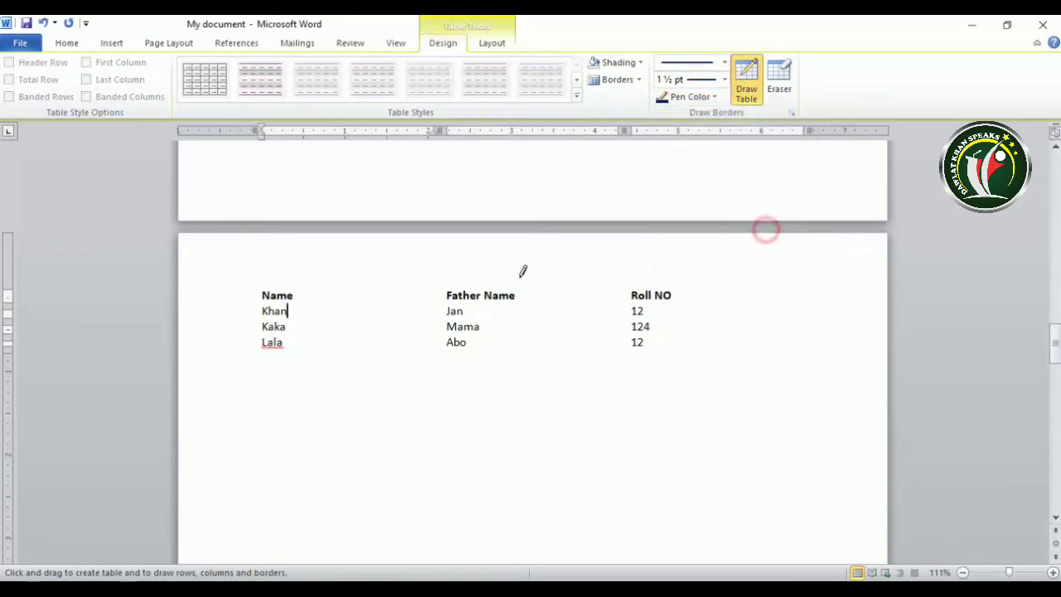
# Outline the Khan cell, then apply All Borders to the entire student table.
pyautogui.click(637, 80)
pyautogui.click(634, 188)
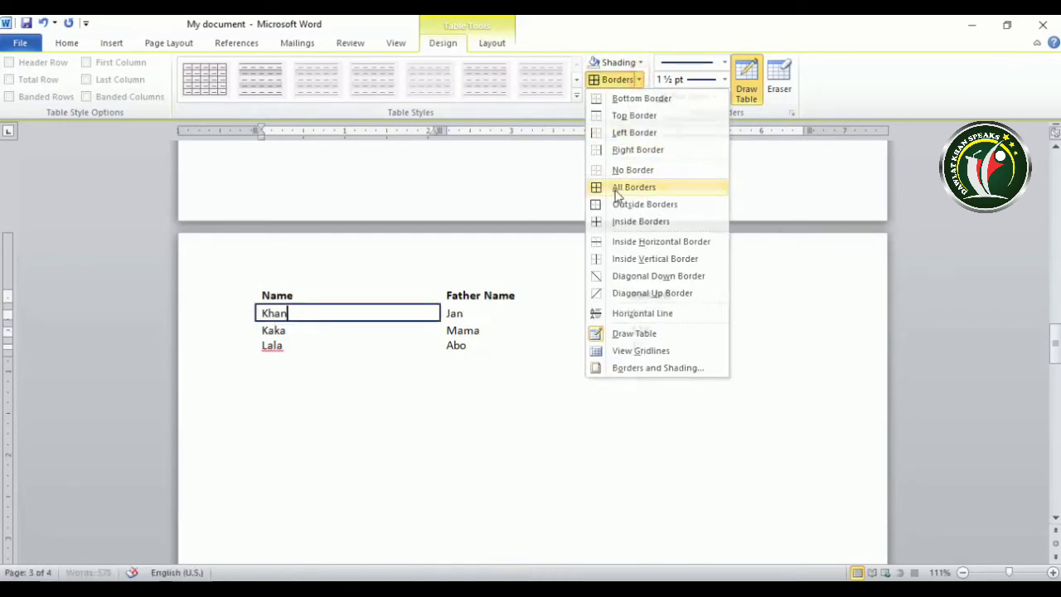
pyautogui.click(248, 285)
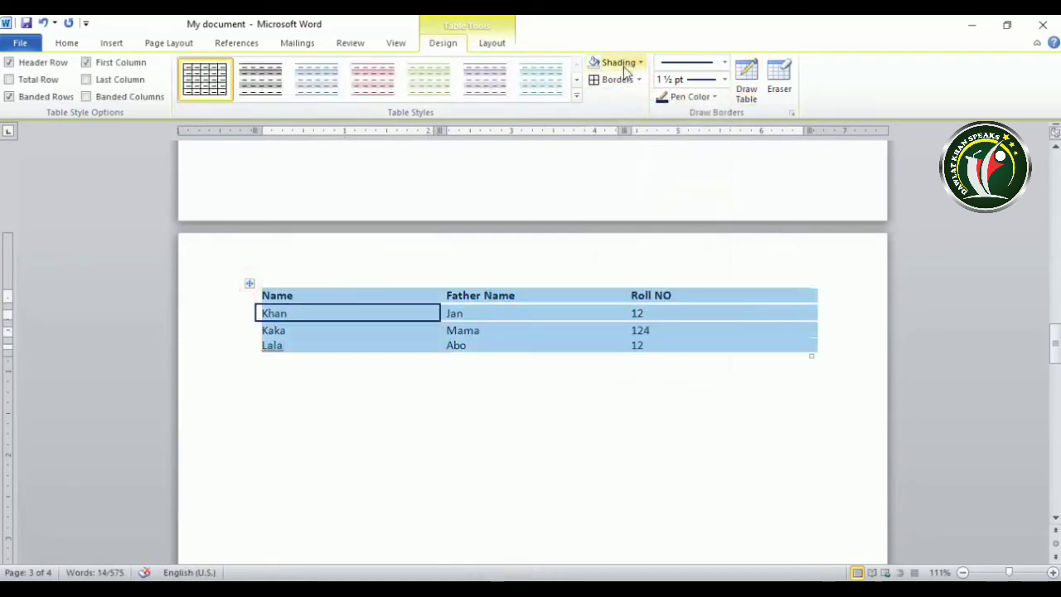
pyautogui.click(614, 80)
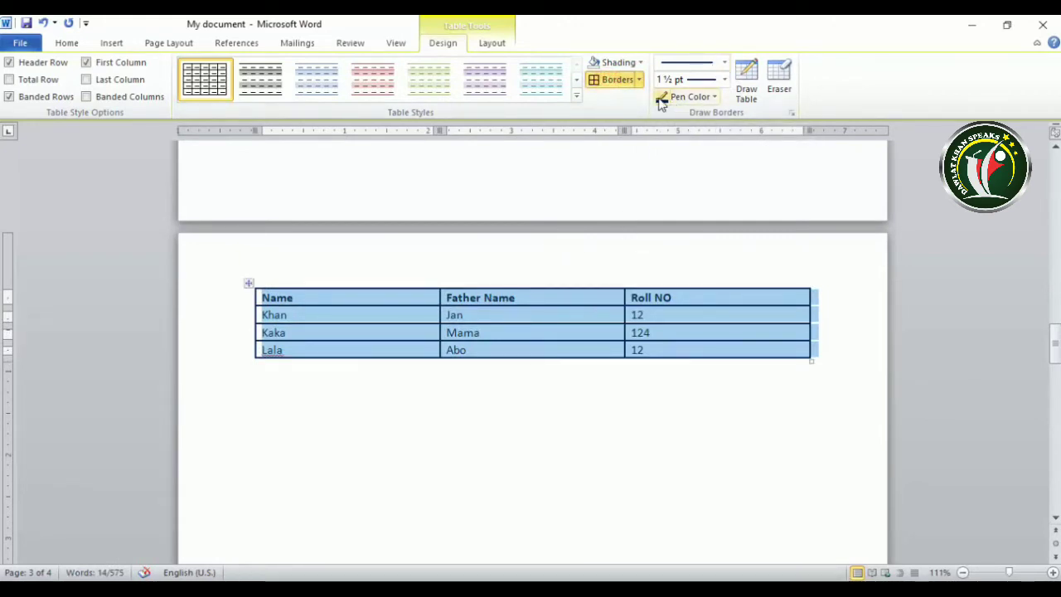
# Reset the border pen to a solid ½ pt line in automatic colour and stop Draw Table.
pyautogui.click(639, 79)
pyautogui.click(639, 80)
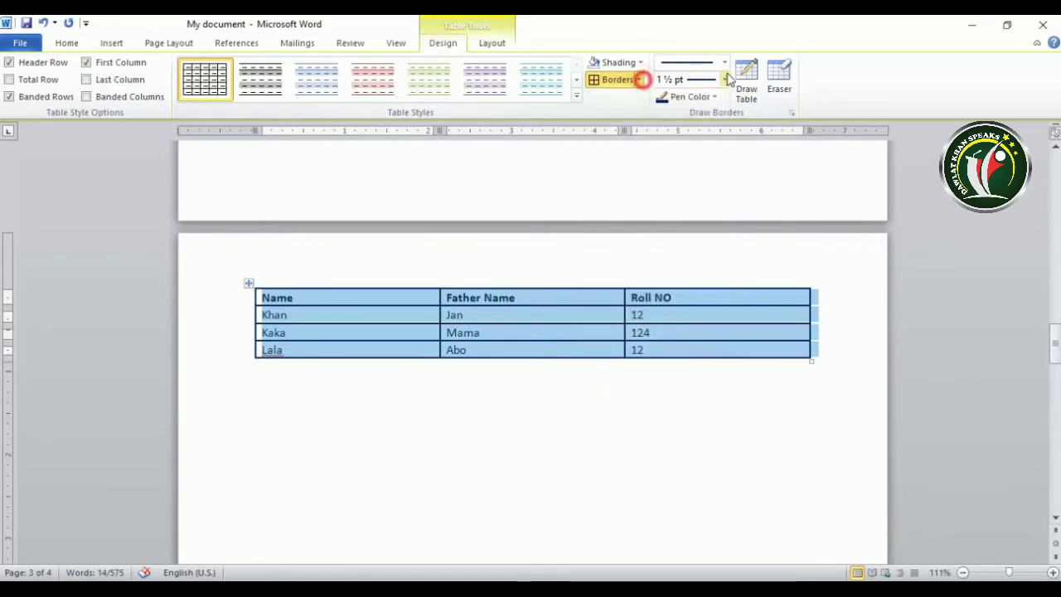
pyautogui.click(724, 62)
pyautogui.click(692, 103)
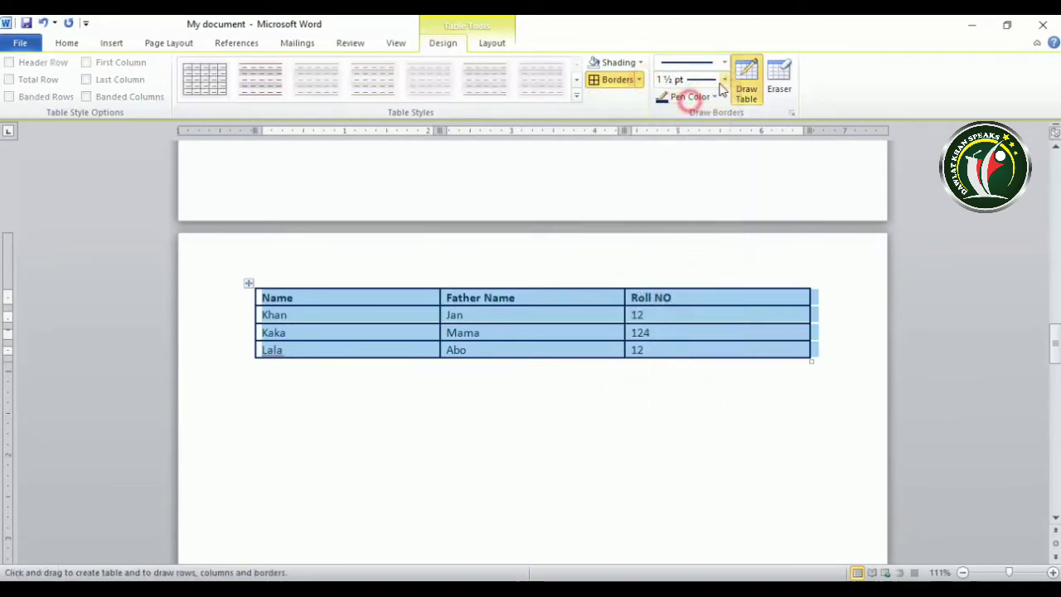
pyautogui.click(725, 79)
pyautogui.click(687, 117)
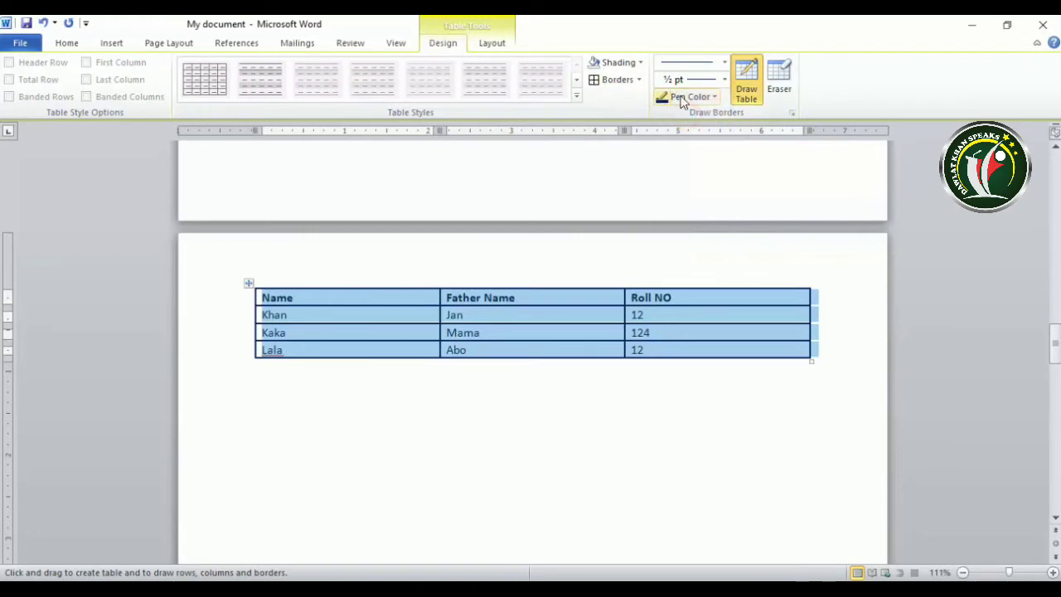
pyautogui.click(685, 96)
pyautogui.click(679, 115)
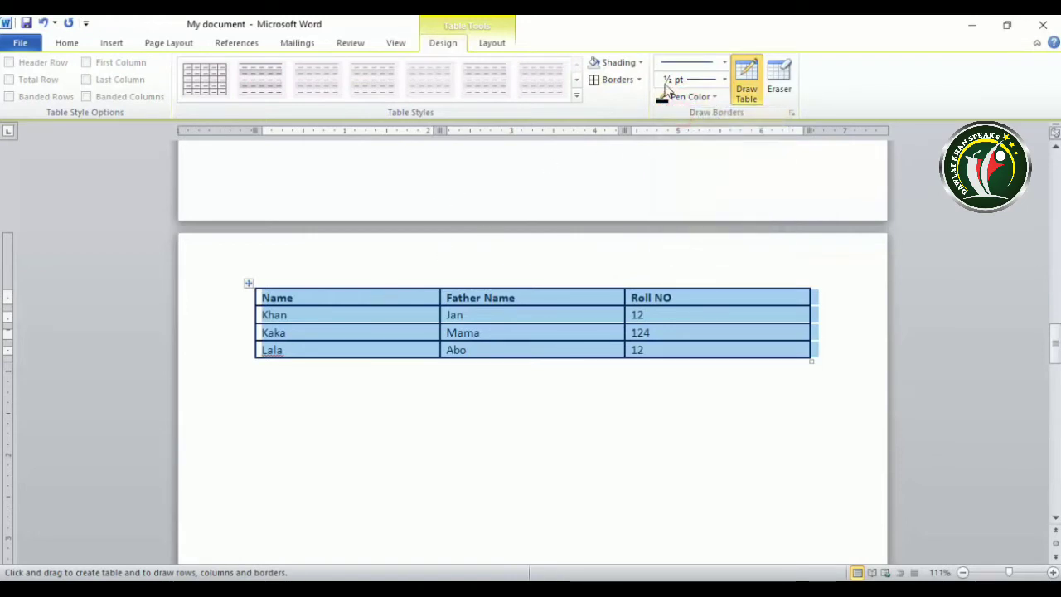
pyautogui.click(605, 80)
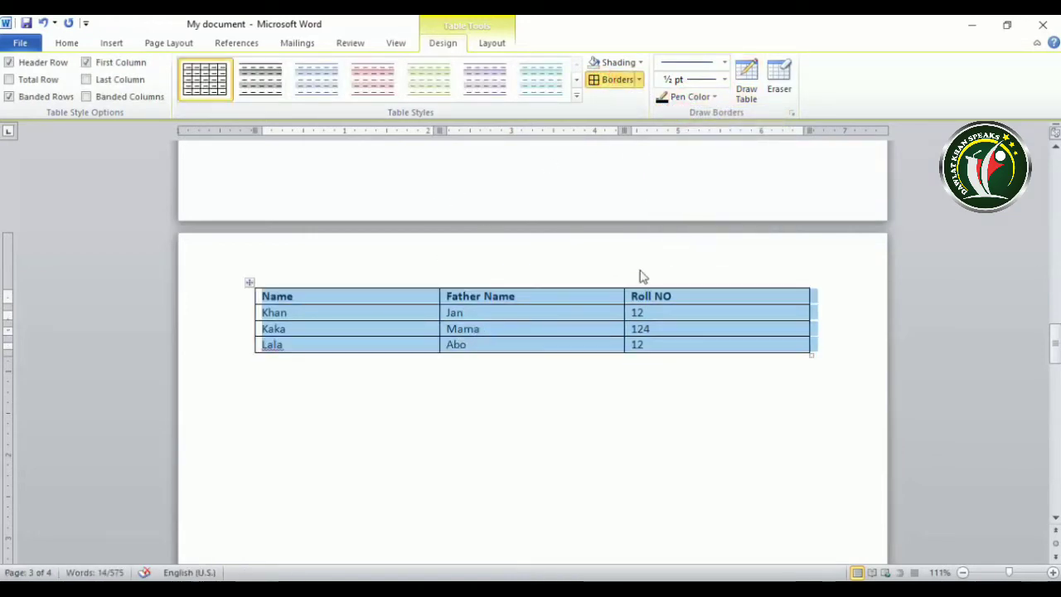
# Switch the border pen to a thick line style in red.
pyautogui.click(725, 64)
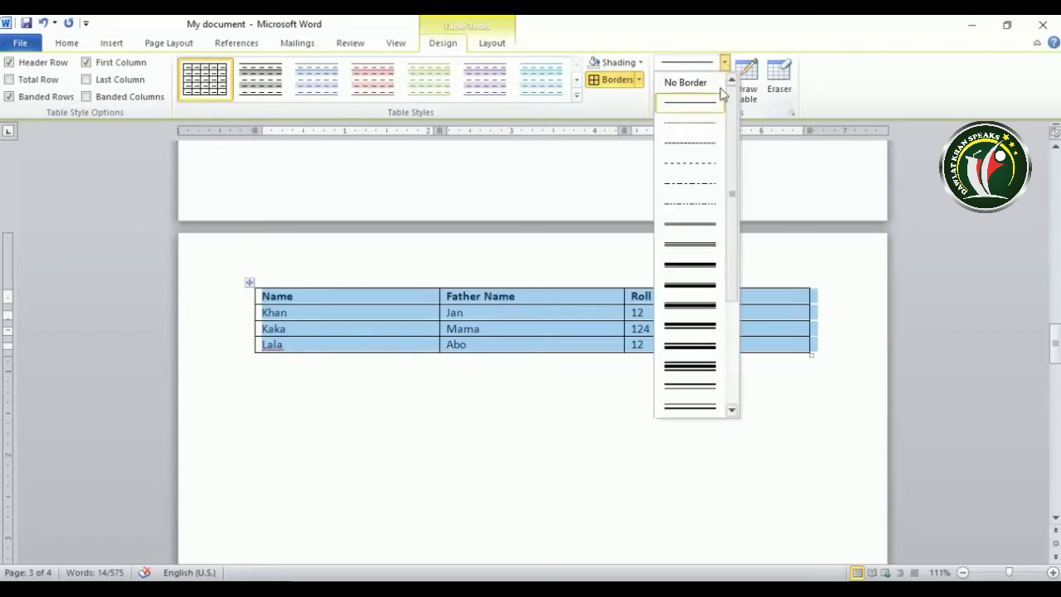
pyautogui.click(692, 302)
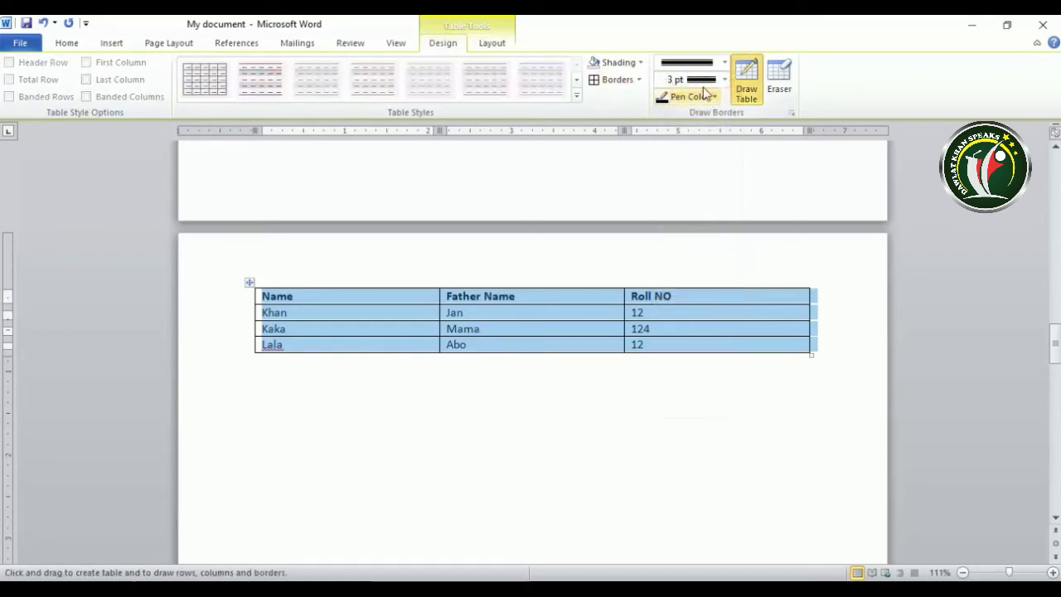
pyautogui.click(689, 97)
pyautogui.click(675, 228)
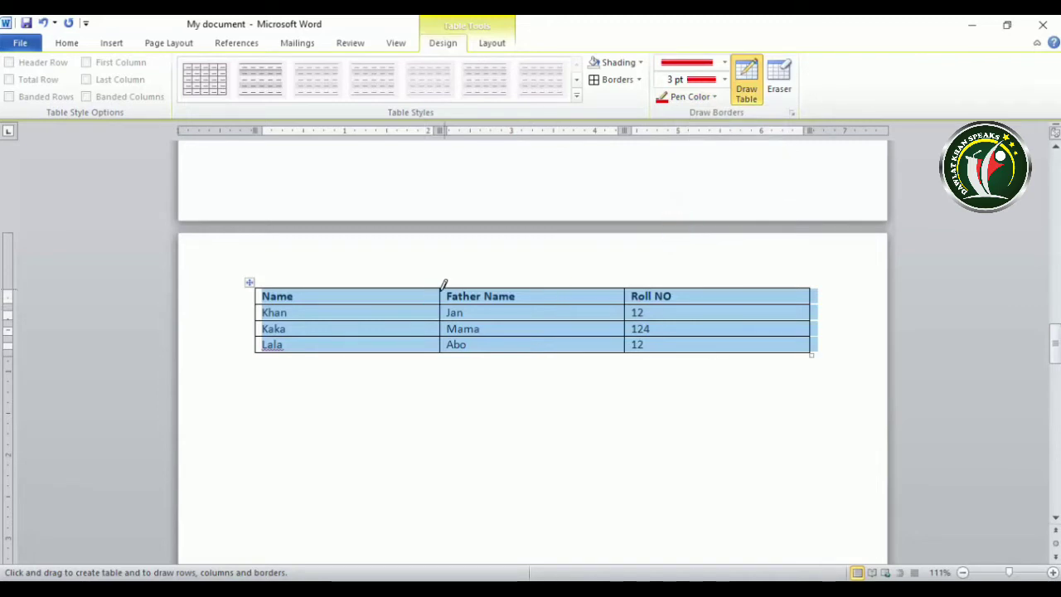
# Draw red borders down both column dividers and under the Khan row, then undo them.
pyautogui.moveTo(442, 286); pyautogui.dragTo(444, 350)
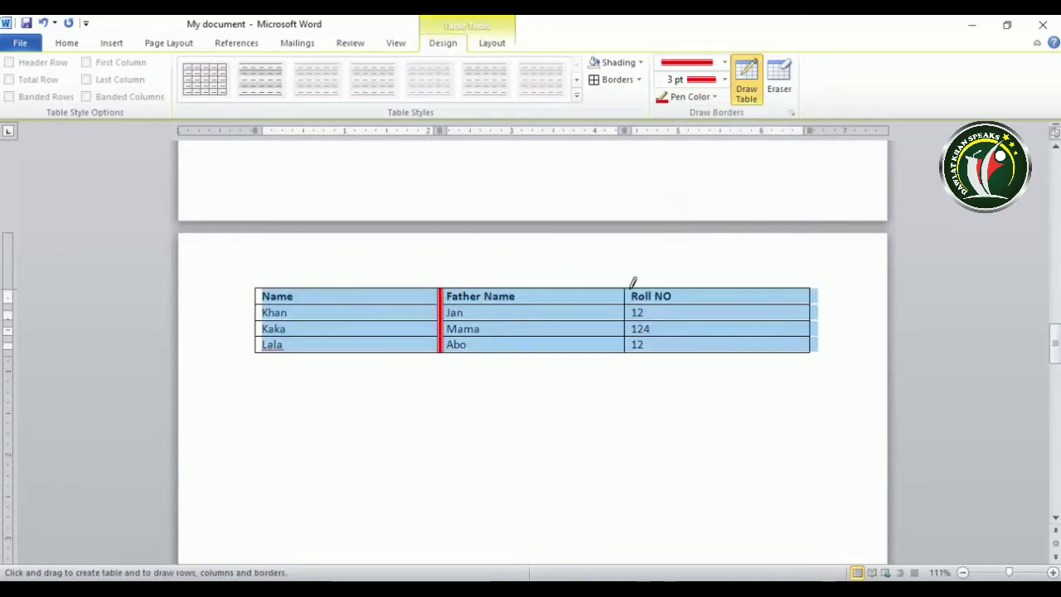
pyautogui.moveTo(629, 286); pyautogui.dragTo(627, 350)
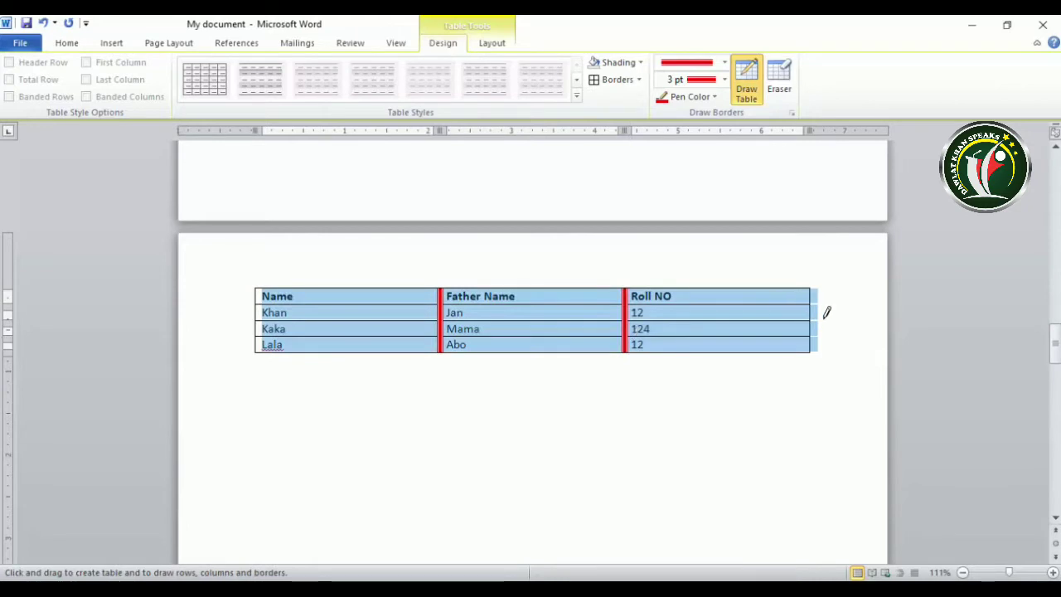
pyautogui.moveTo(812, 313); pyautogui.dragTo(308, 322)
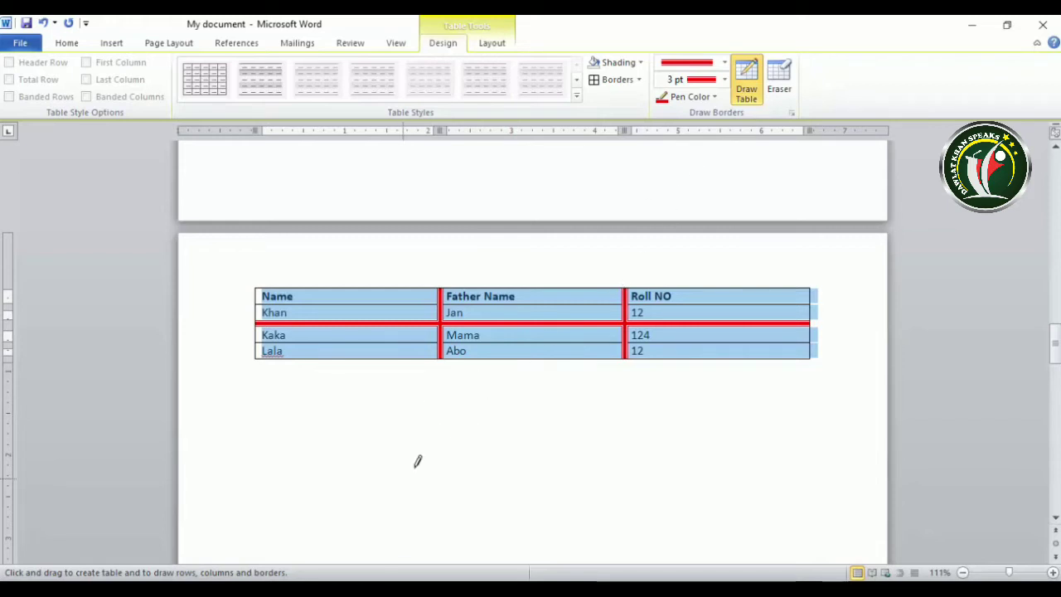
pyautogui.click(746, 87)
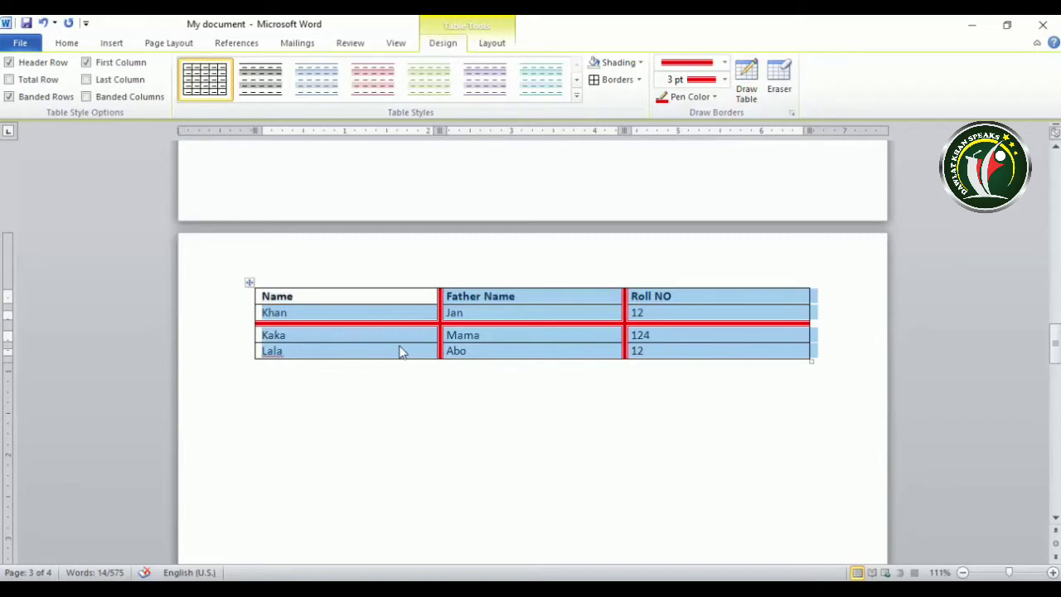
pyautogui.hotkey('ctrl', 'z')
pyautogui.hotkey('ctrl', 'z')
pyautogui.hotkey('ctrl', 'z')
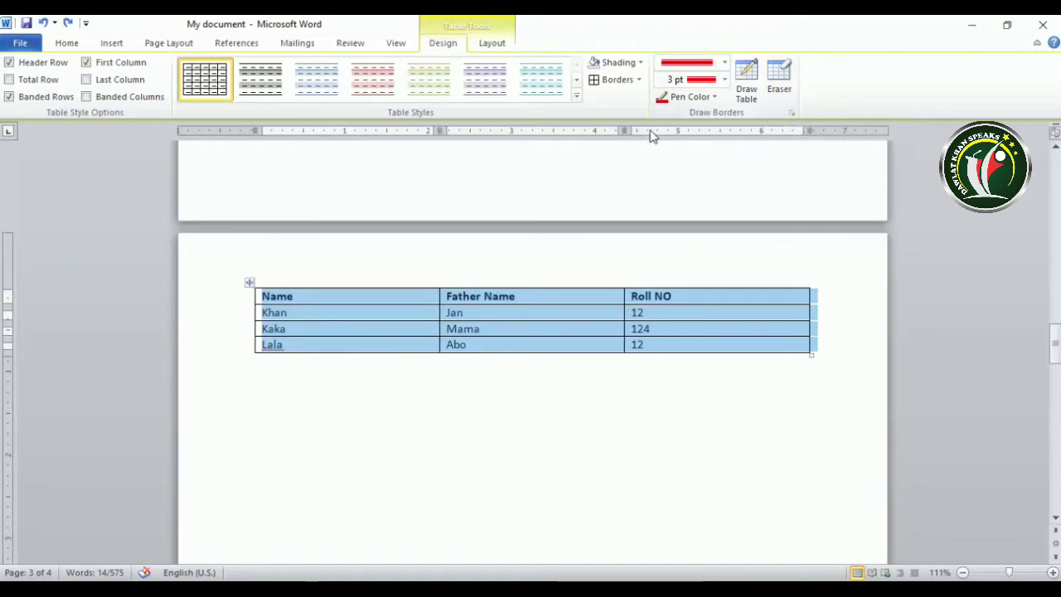
# Erase the right outer, column-divider and header-row borders with the Eraser, then undo.
pyautogui.click(786, 76)
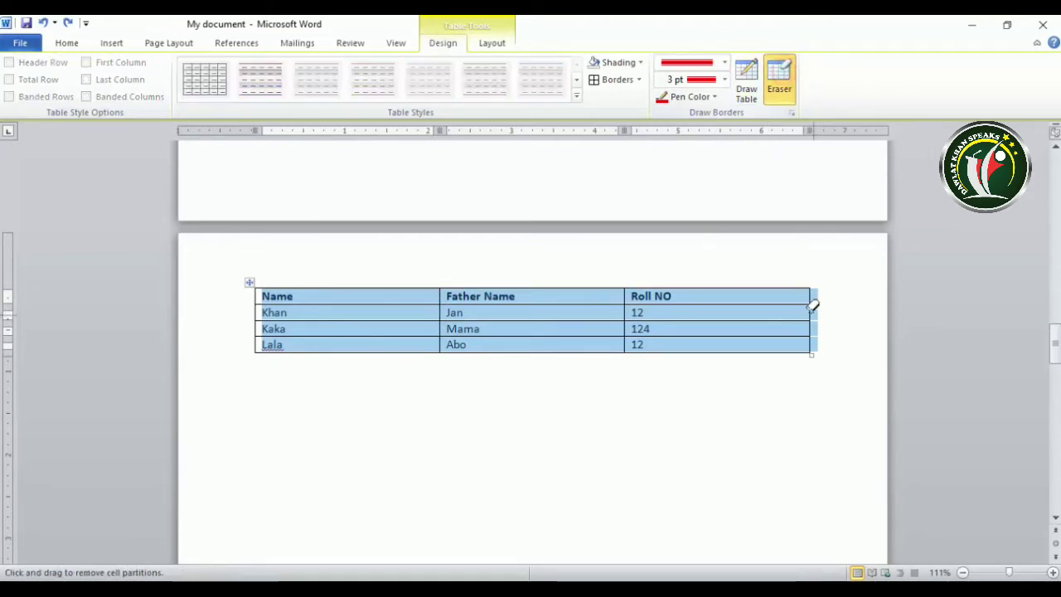
pyautogui.moveTo(812, 285); pyautogui.dragTo(812, 348)
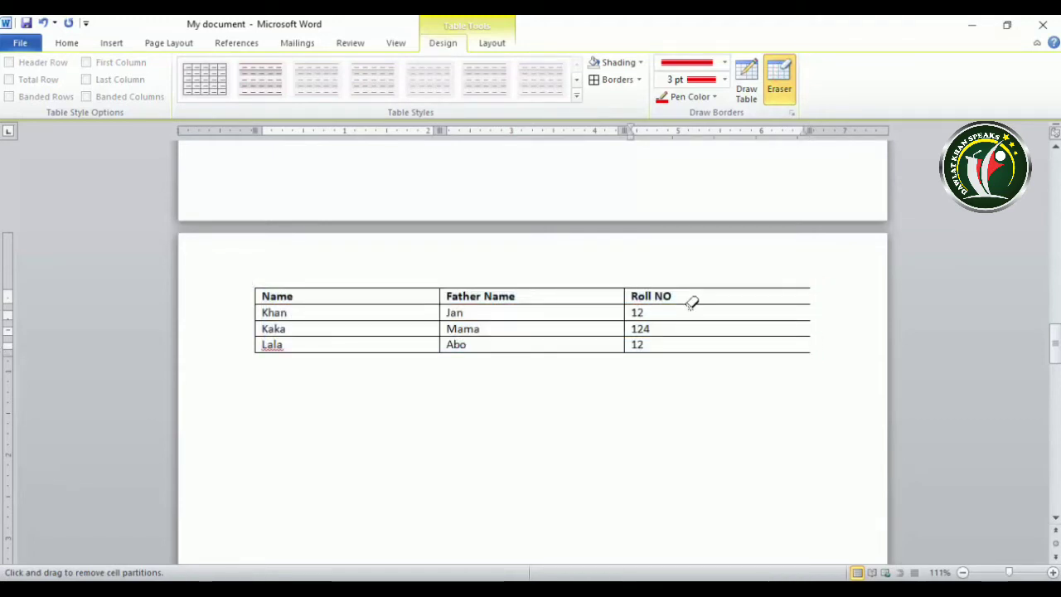
pyautogui.moveTo(629, 285); pyautogui.dragTo(628, 351)
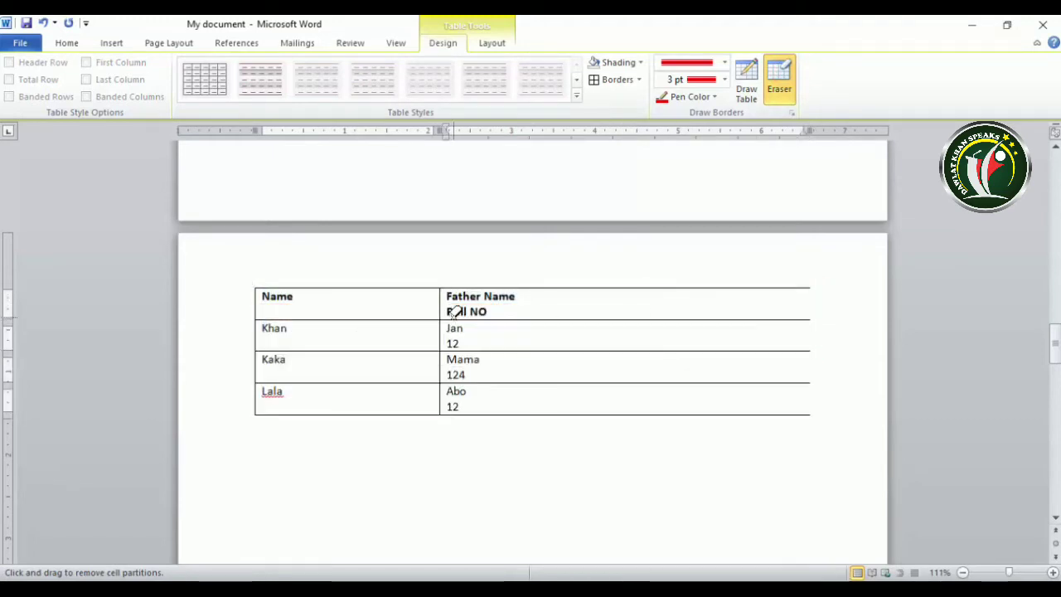
pyautogui.click(440, 307)
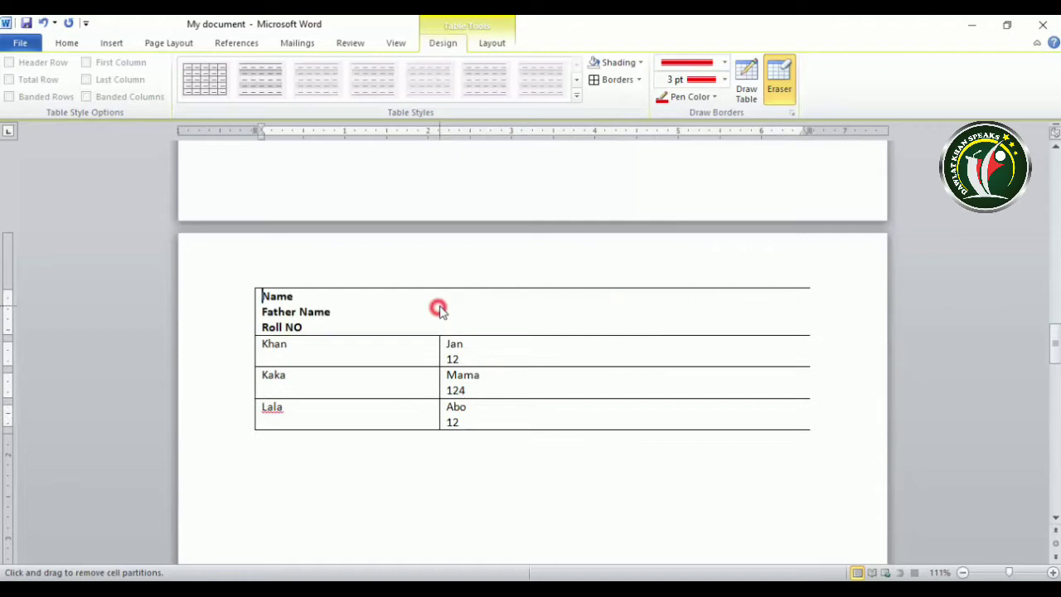
pyautogui.click(375, 334)
pyautogui.click(483, 335)
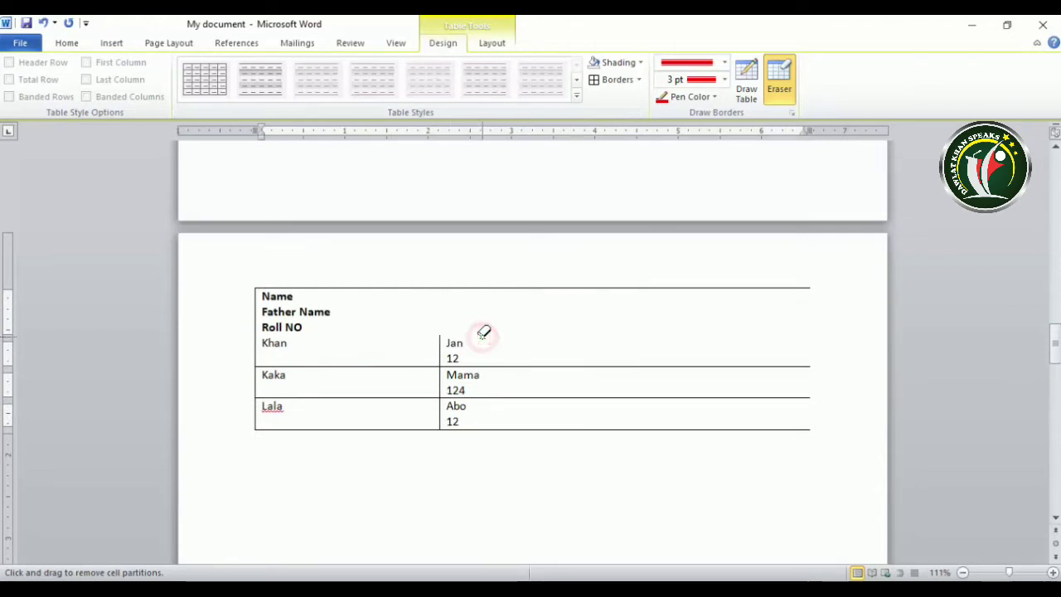
pyautogui.hotkey('ctrl', 'z')
pyautogui.hotkey('ctrl', 'z')
pyautogui.hotkey('ctrl', 'z')
pyautogui.hotkey('ctrl', 'z')
pyautogui.hotkey('ctrl', 'z')
# Erase across the whole table with the Eraser and undo it to restore the borders.
pyautogui.hotkey('ctrl', 'a')
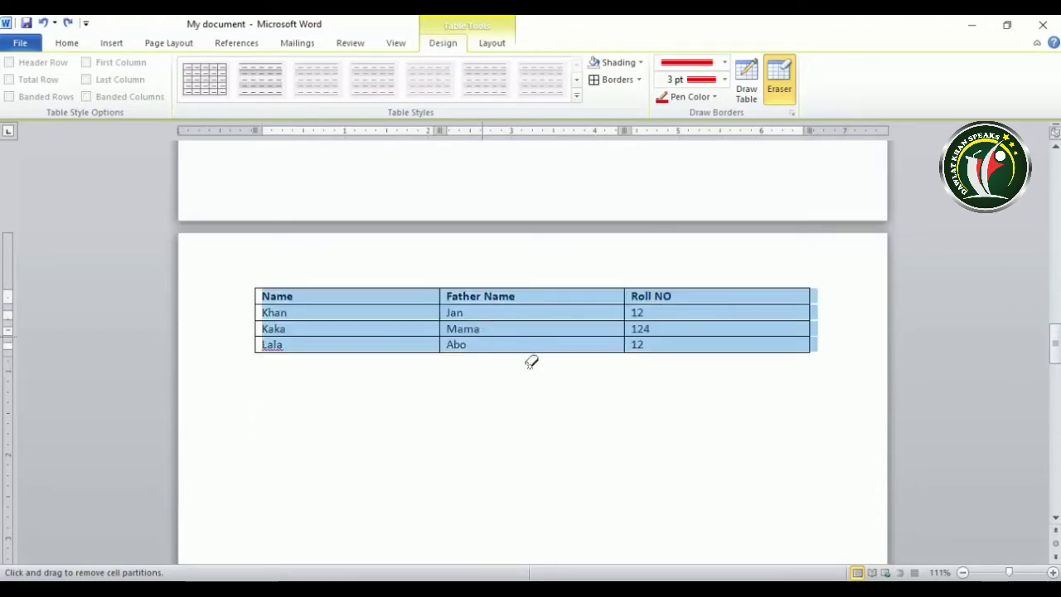
pyautogui.click(824, 414)
pyautogui.click(833, 384)
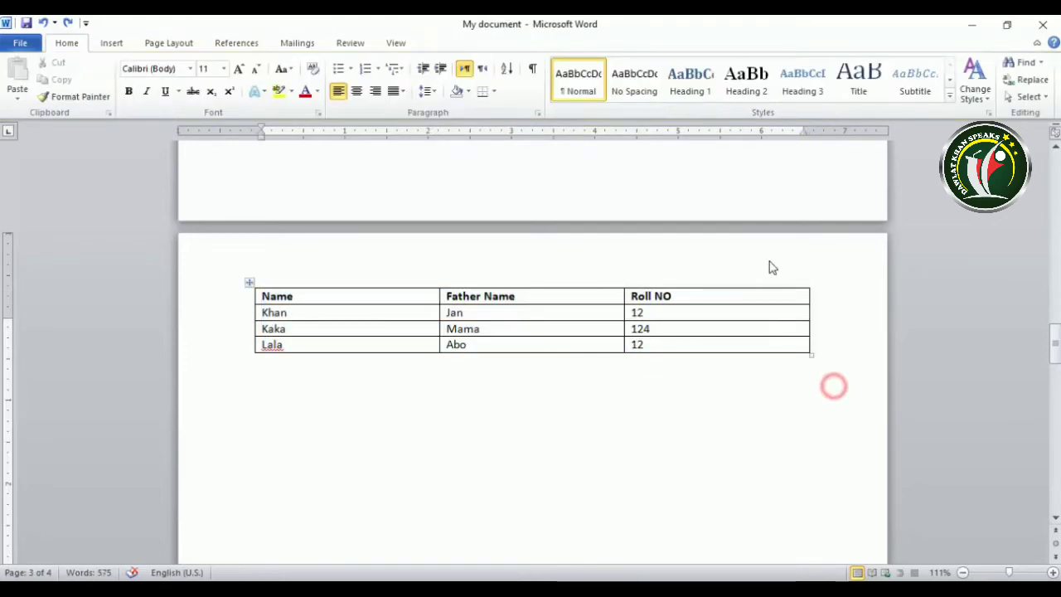
pyautogui.click(720, 330)
pyautogui.click(779, 83)
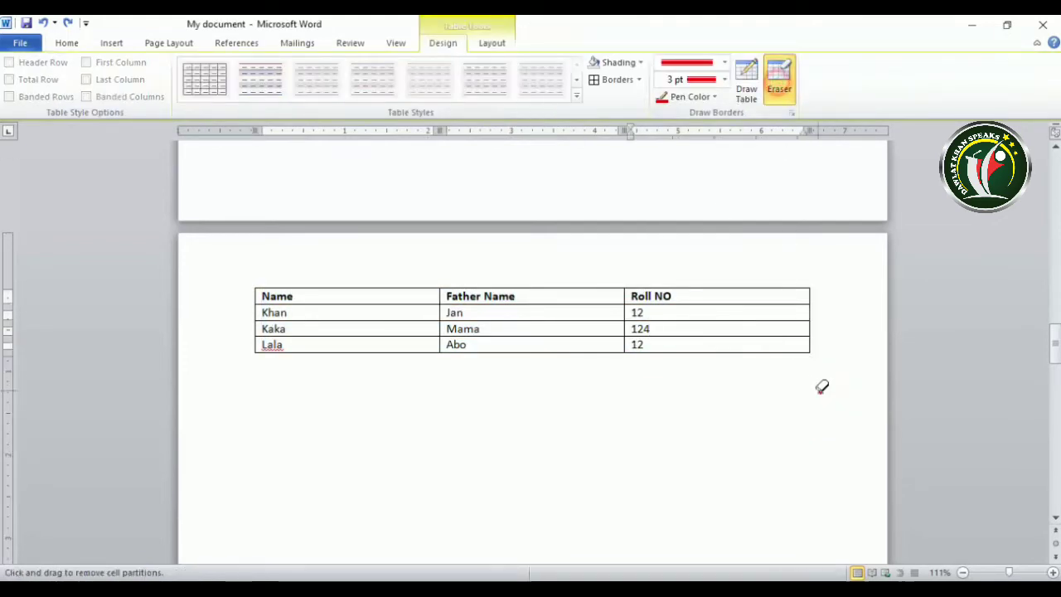
pyautogui.moveTo(821, 388)
pyautogui.mouseDown()
pyautogui.moveTo(281, 247)
pyautogui.moveTo(237, 247)
pyautogui.mouseUp()
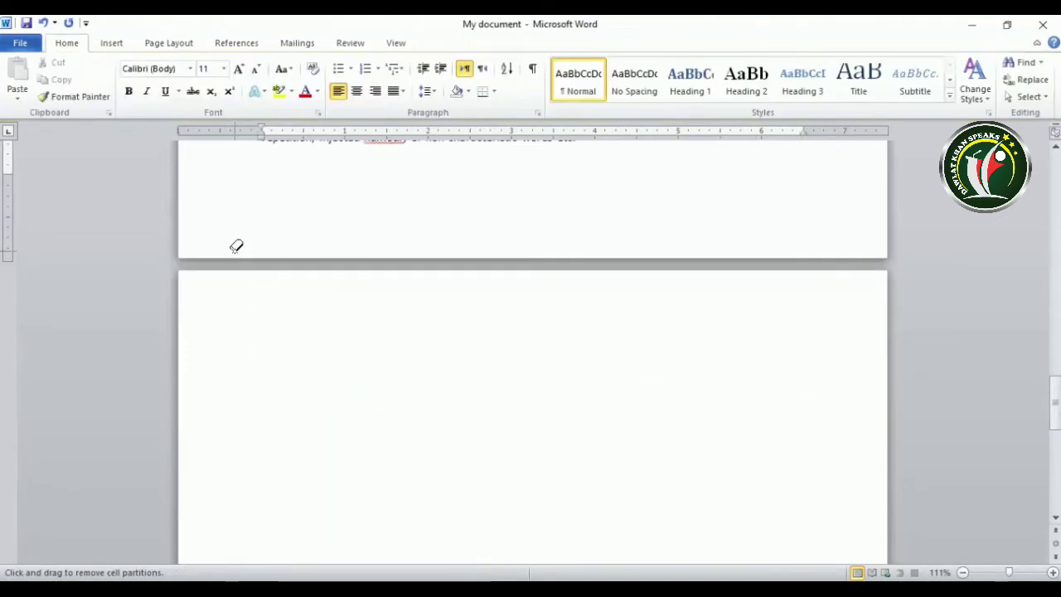
pyautogui.hotkey('ctrl', 'z')
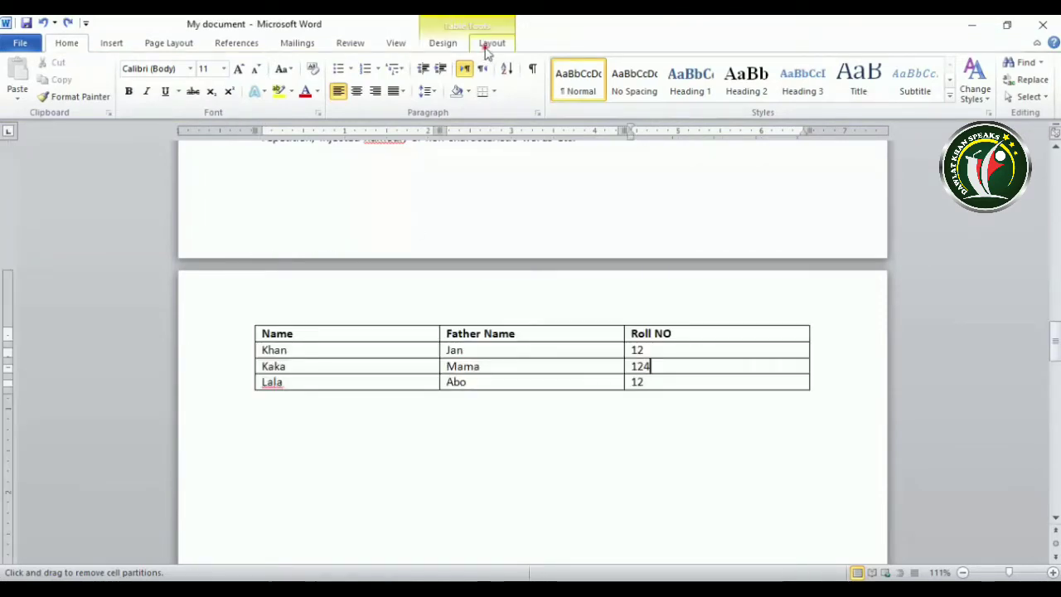
# Turn the Eraser off and bring up the table Layout options.
pyautogui.click(489, 43)
pyautogui.click(452, 42)
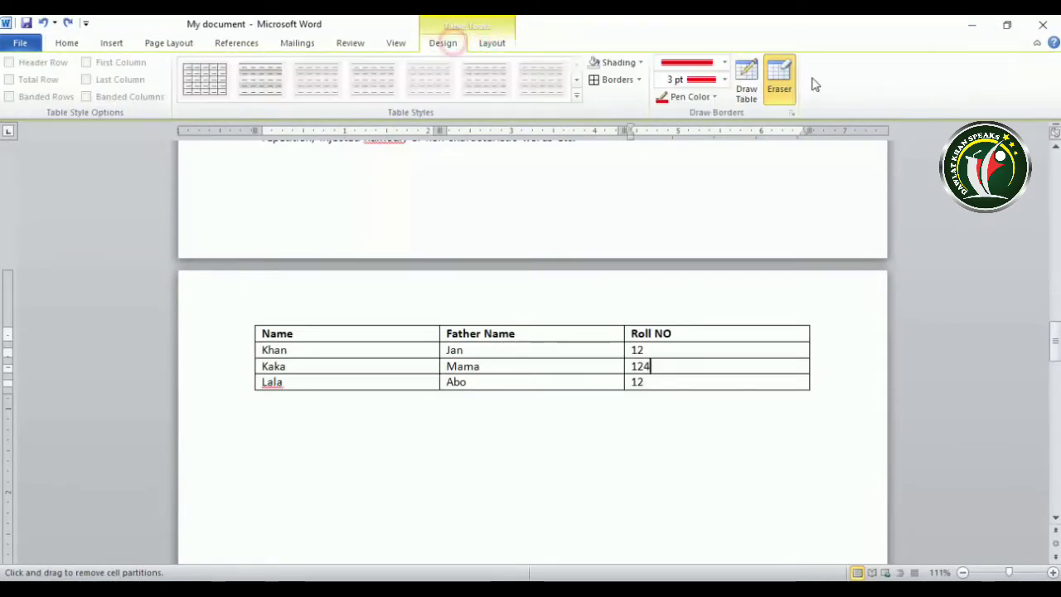
pyautogui.click(779, 79)
pyautogui.click(492, 43)
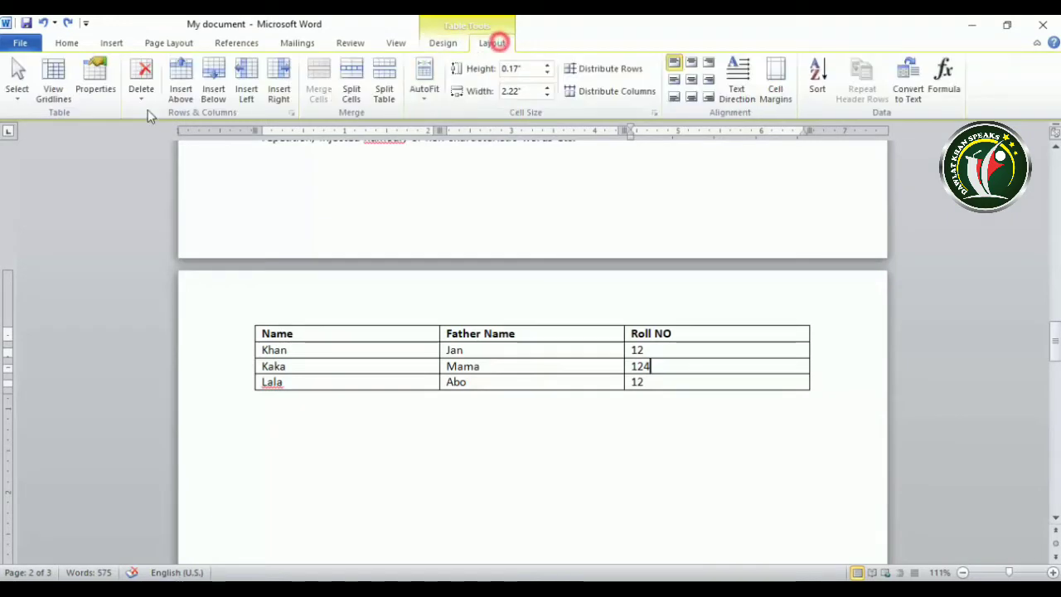
pyautogui.moveTo(302, 349)
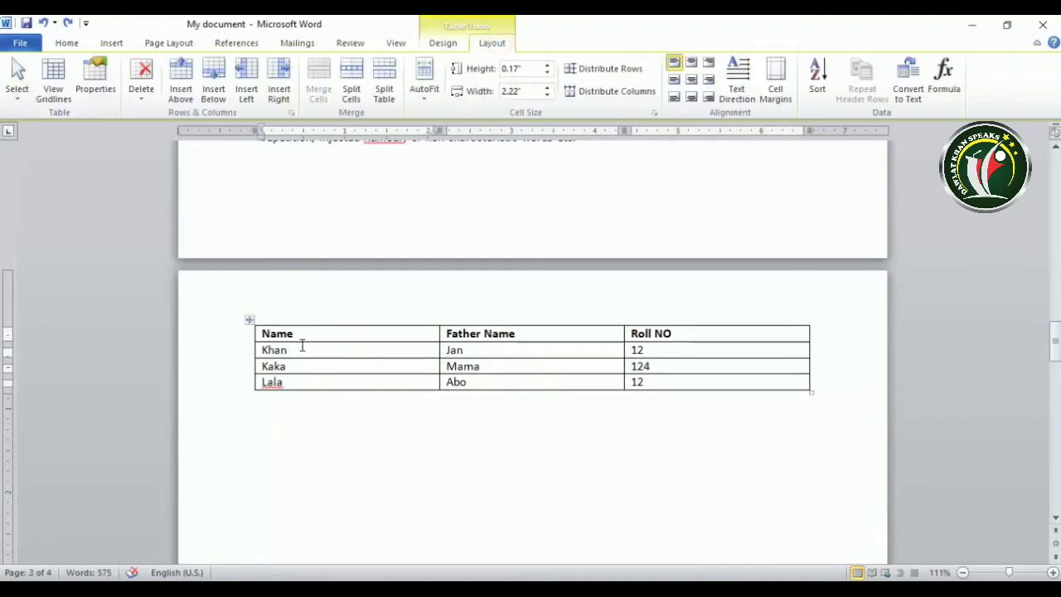
# Select the Khan cell, then the Name column, using Layout > Select.
pyautogui.click(16, 91)
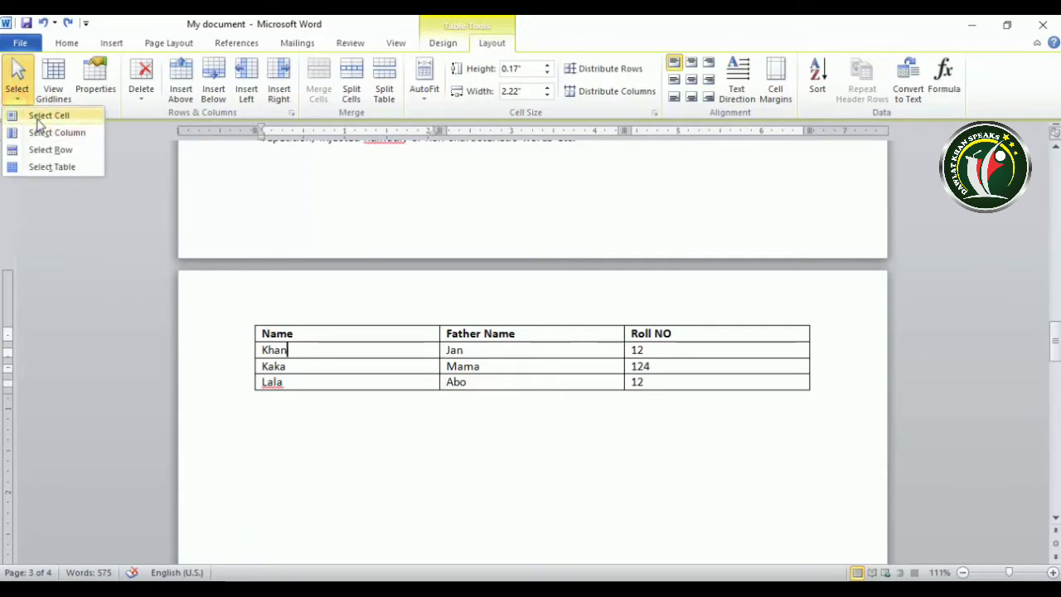
pyautogui.click(36, 115)
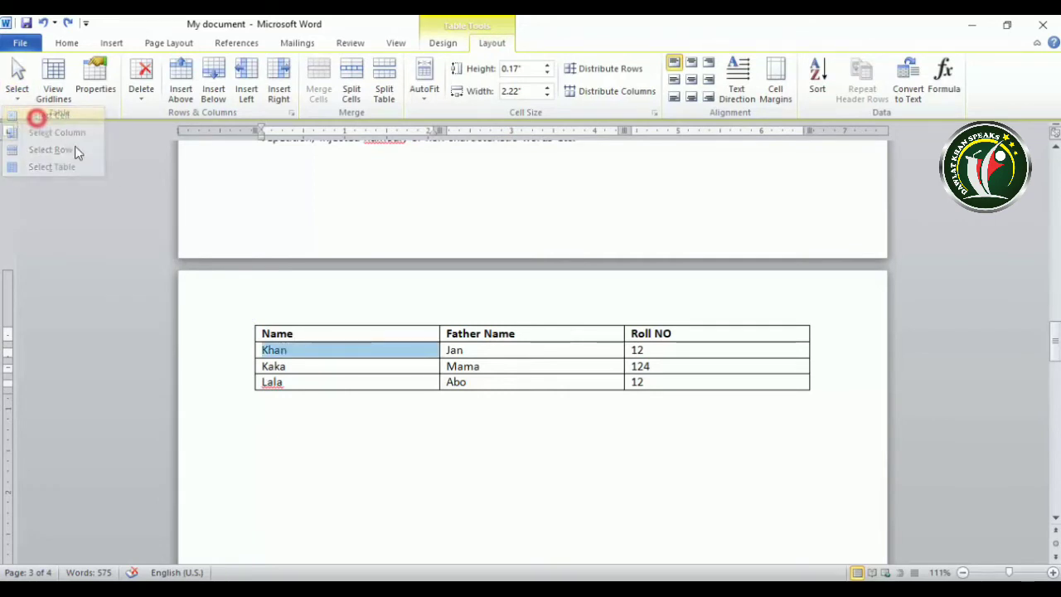
pyautogui.click(327, 367)
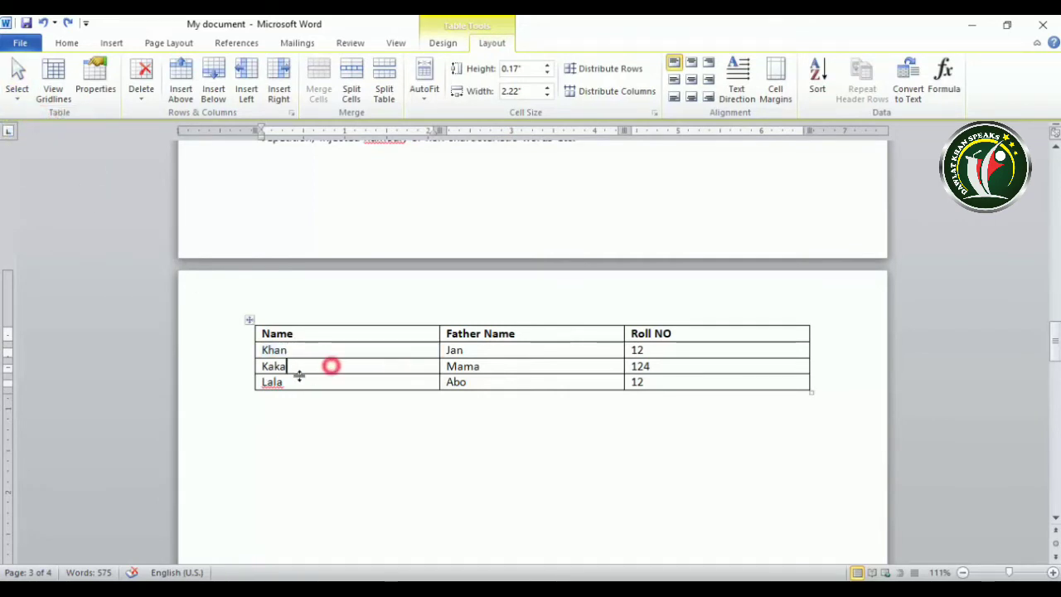
pyautogui.click(253, 355)
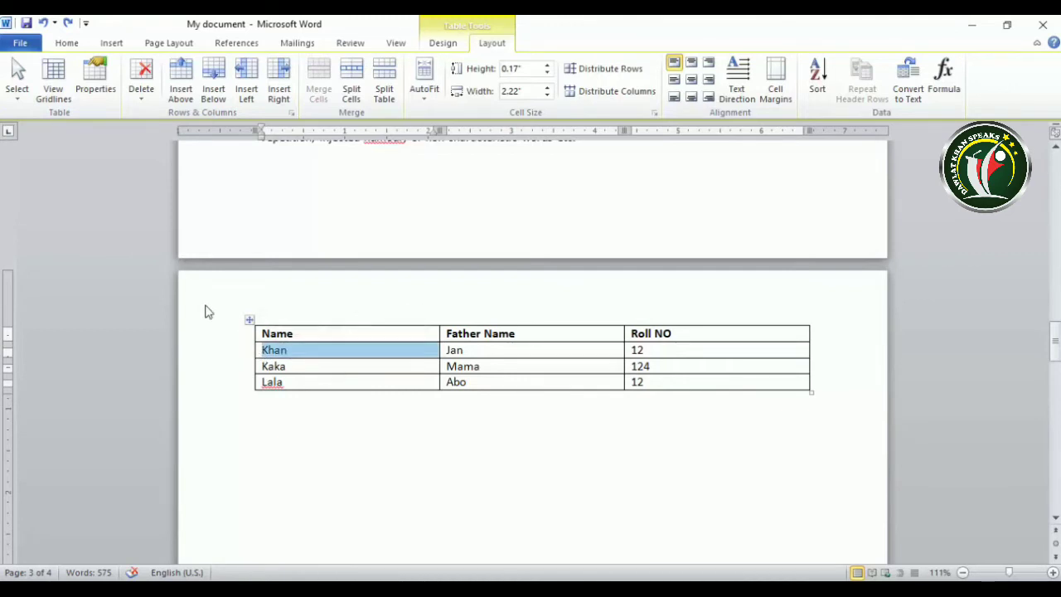
pyautogui.click(364, 356)
pyautogui.click(17, 90)
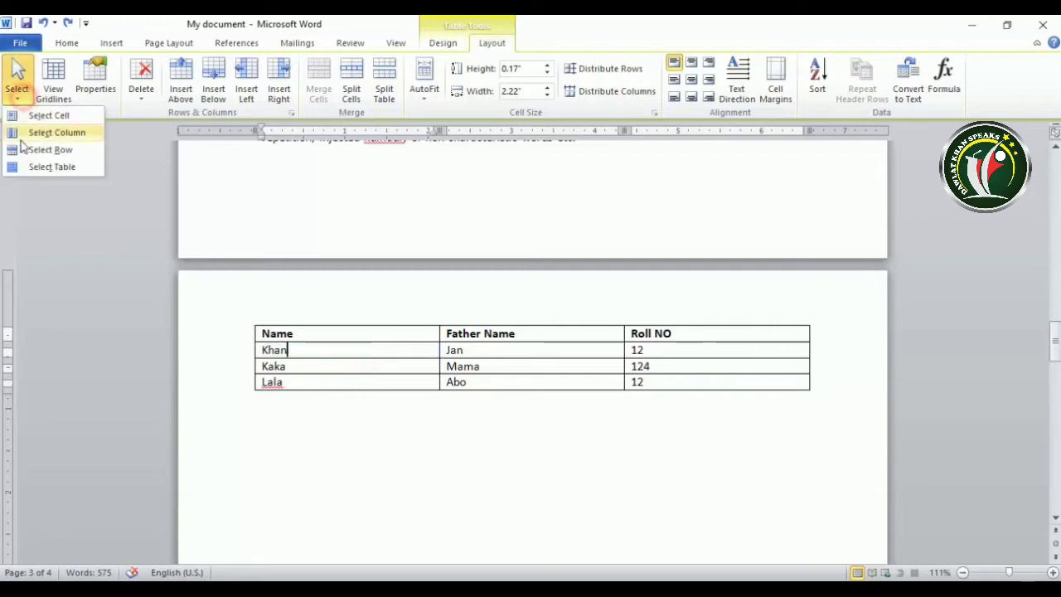
pyautogui.click(25, 134)
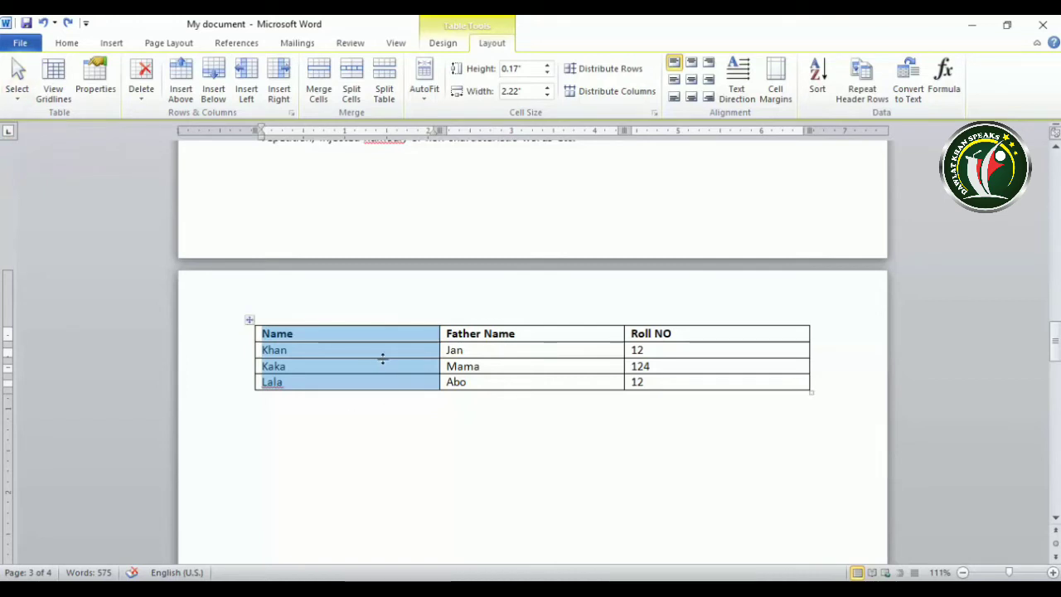
pyautogui.click(380, 352)
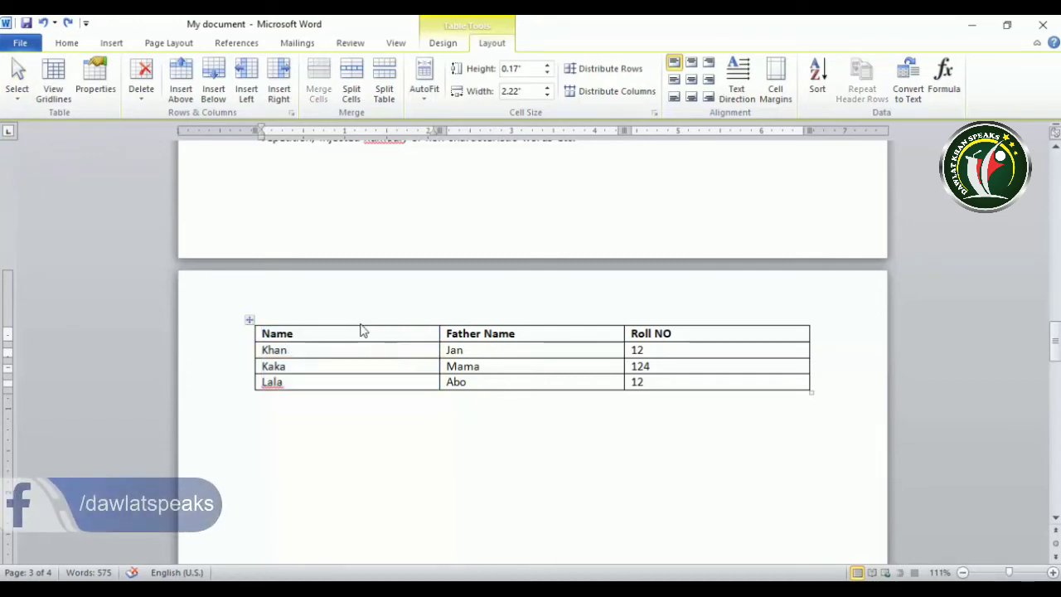
pyautogui.click(359, 323)
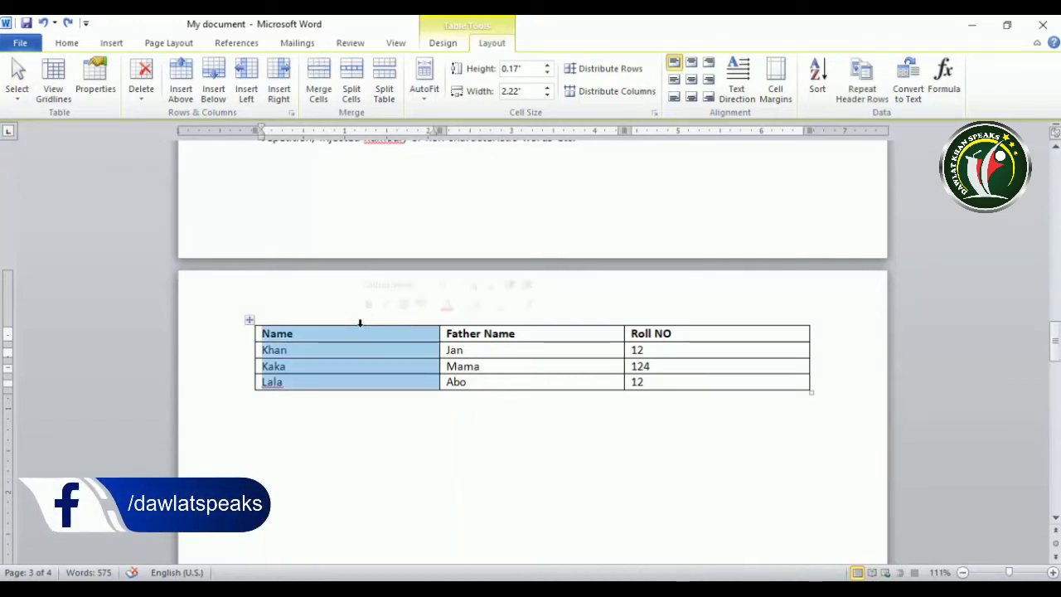
# Select the Khan row, then the whole table via Select Table and the move handle.
pyautogui.click(17, 82)
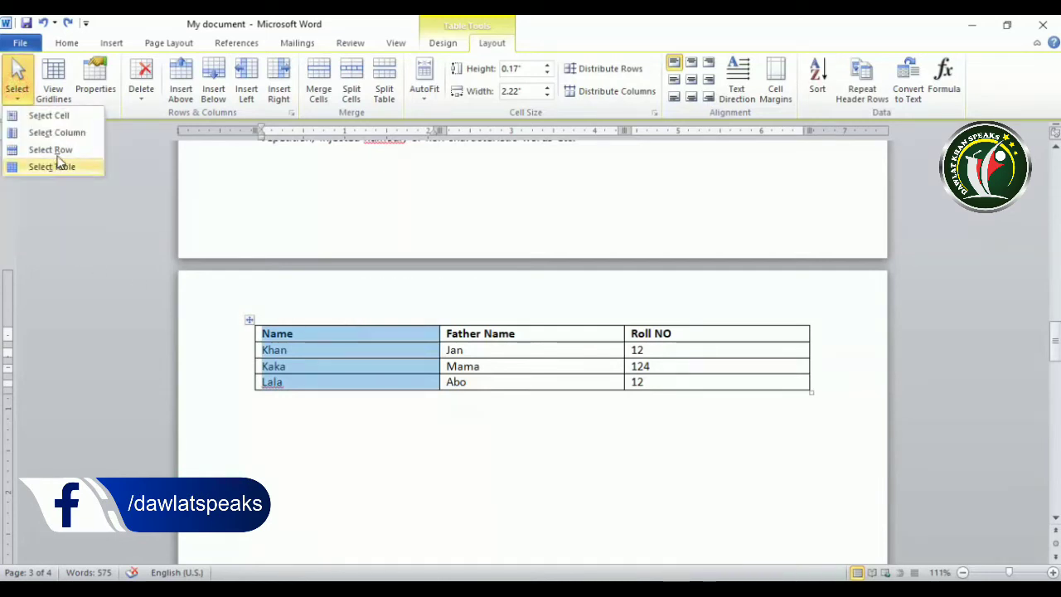
pyautogui.click(315, 361)
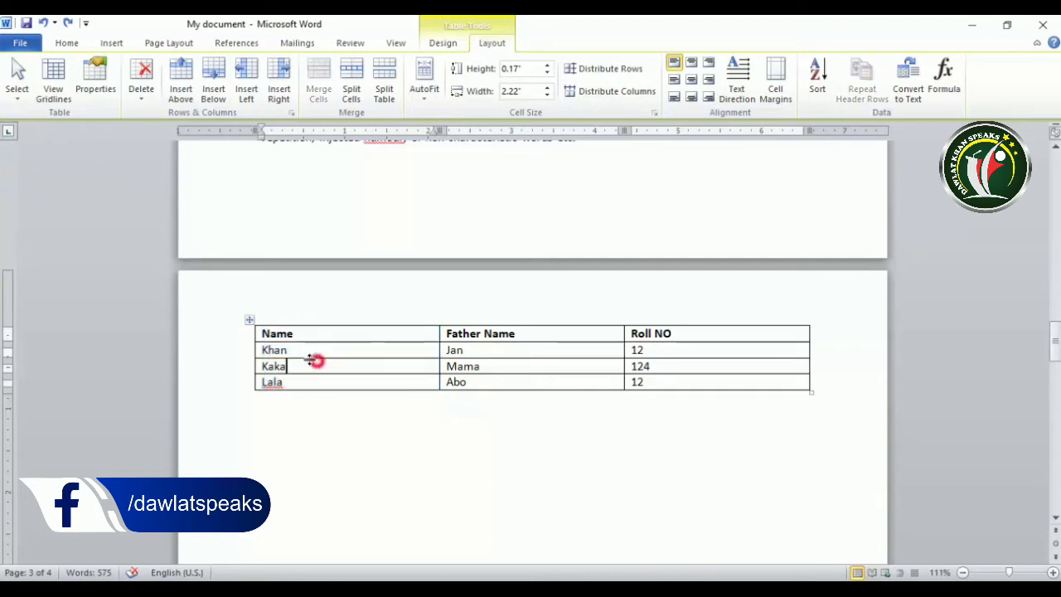
pyautogui.moveTo(256, 352); pyautogui.dragTo(734, 357)
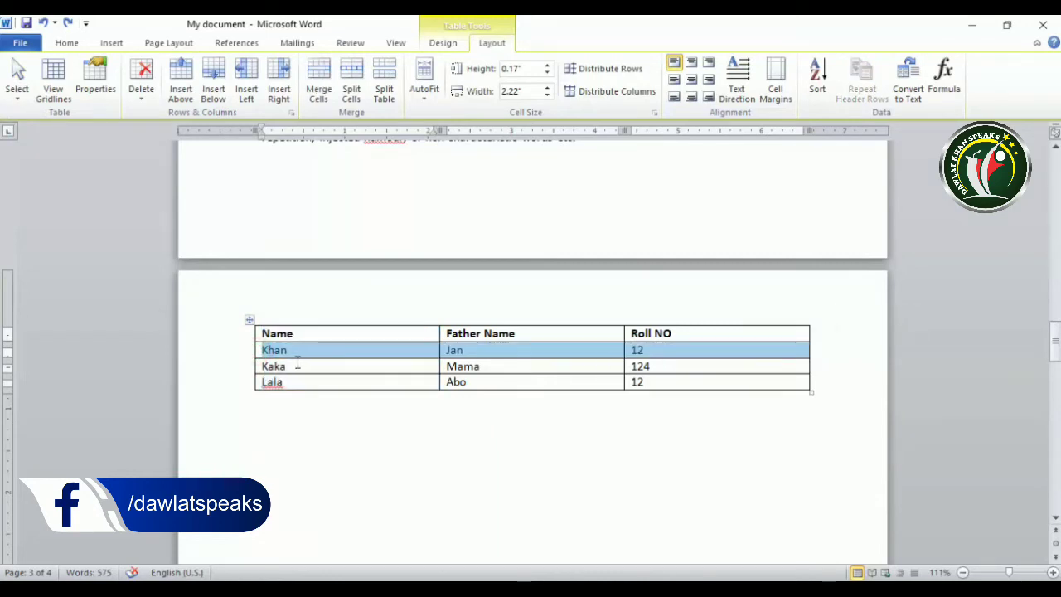
pyautogui.click(17, 79)
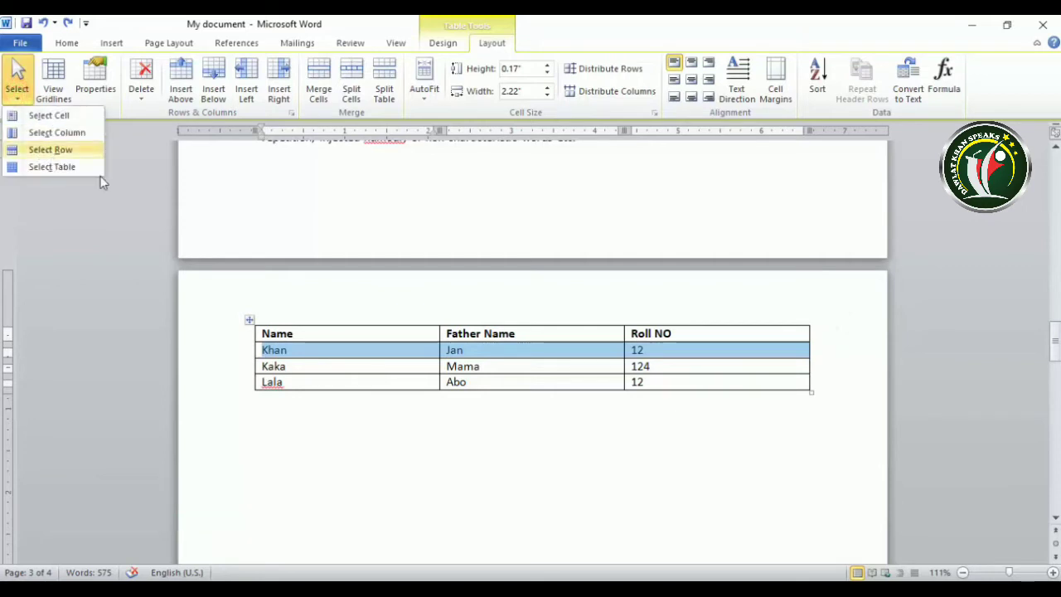
pyautogui.click(368, 356)
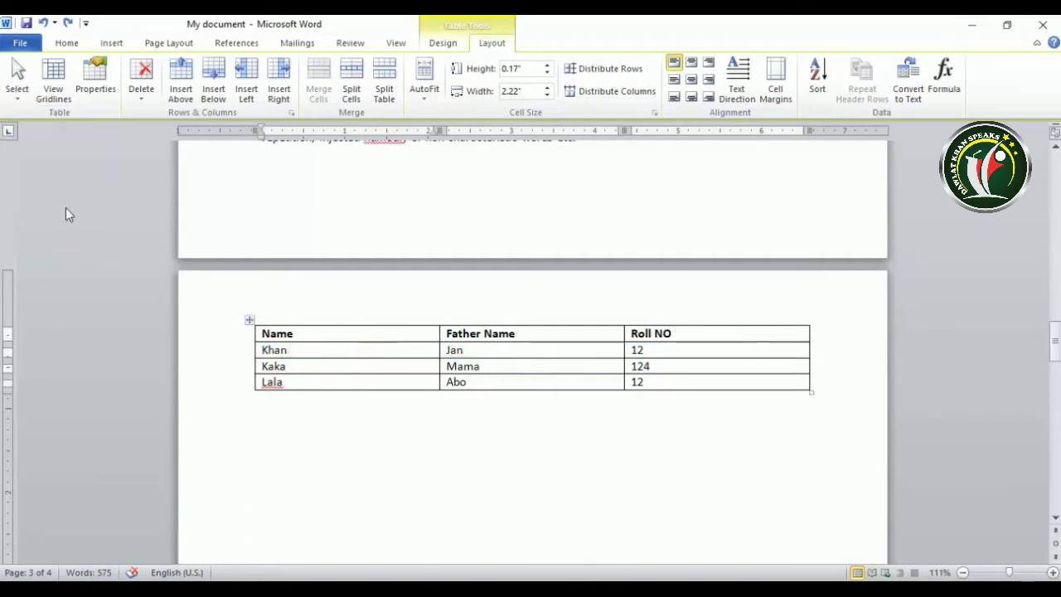
pyautogui.click(13, 87)
pyautogui.click(33, 147)
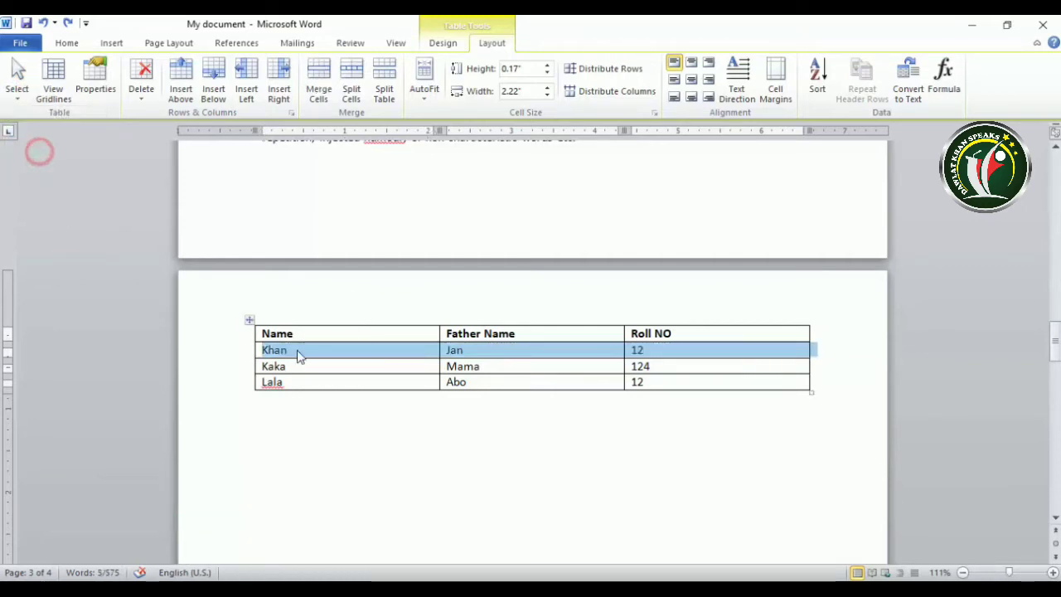
pyautogui.click(18, 91)
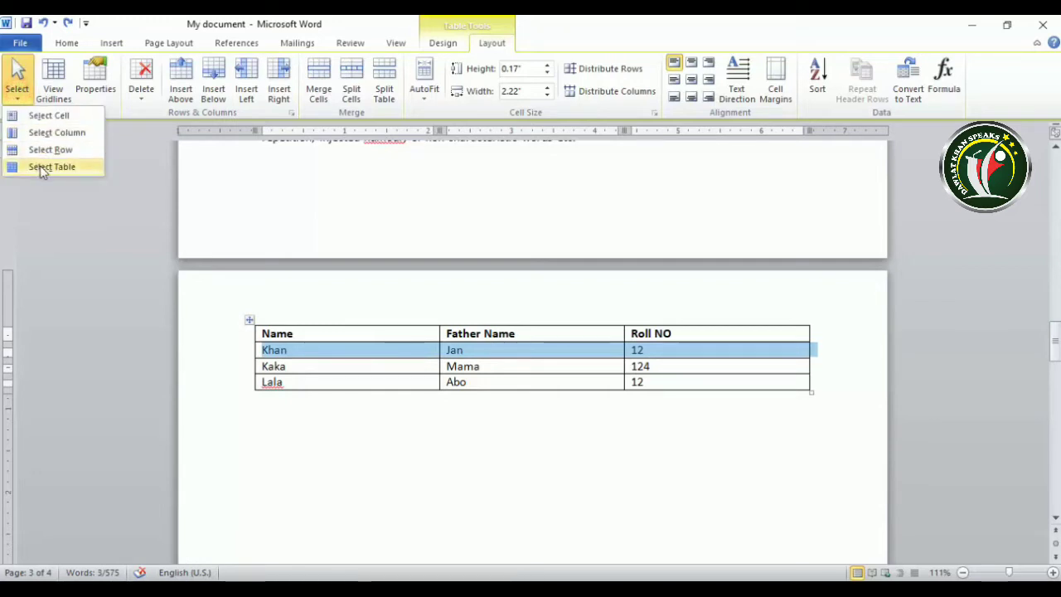
pyautogui.click(52, 167)
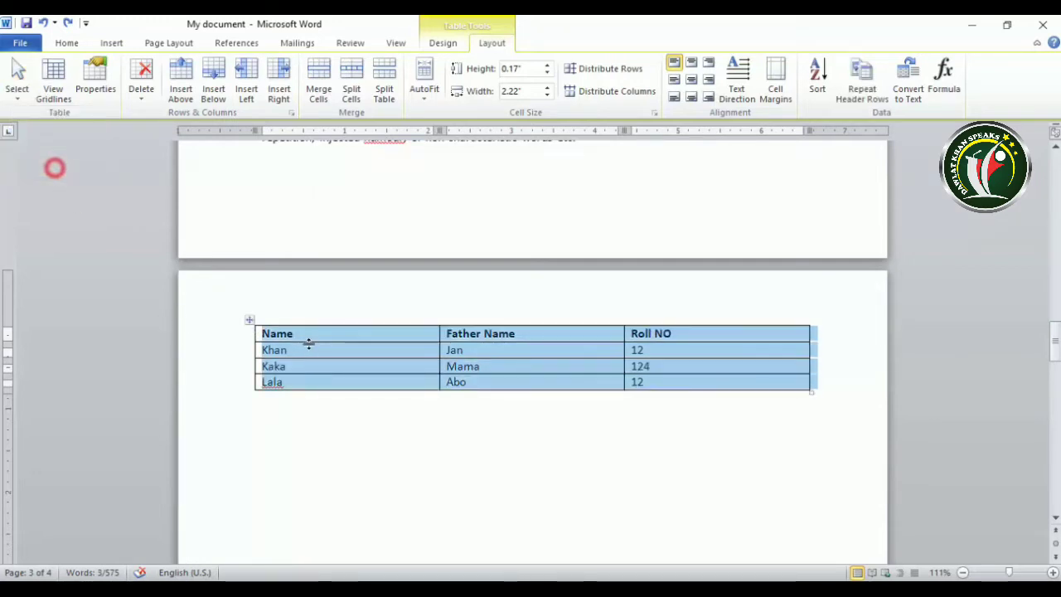
pyautogui.click(314, 332)
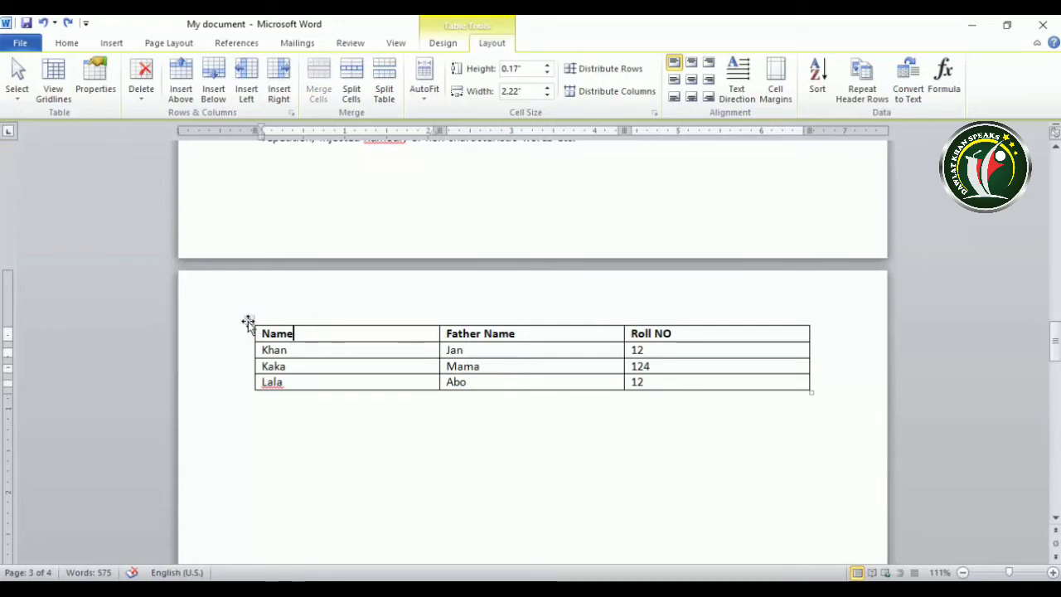
pyautogui.click(250, 320)
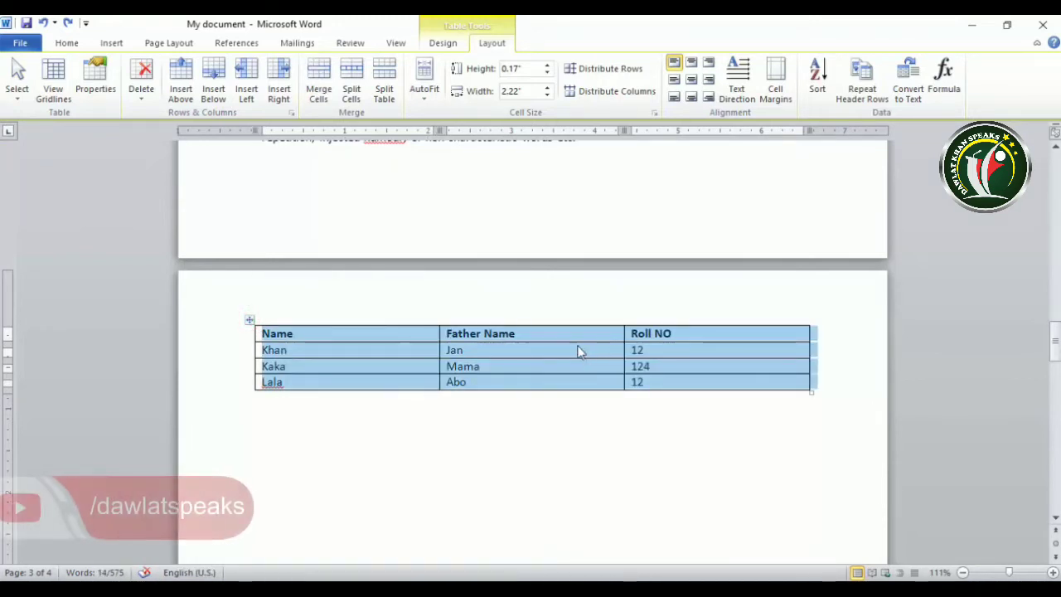
# In Table Properties, enable Preferred width for the table at 5 inches.
pyautogui.click(94, 97)
pyautogui.click(394, 153)
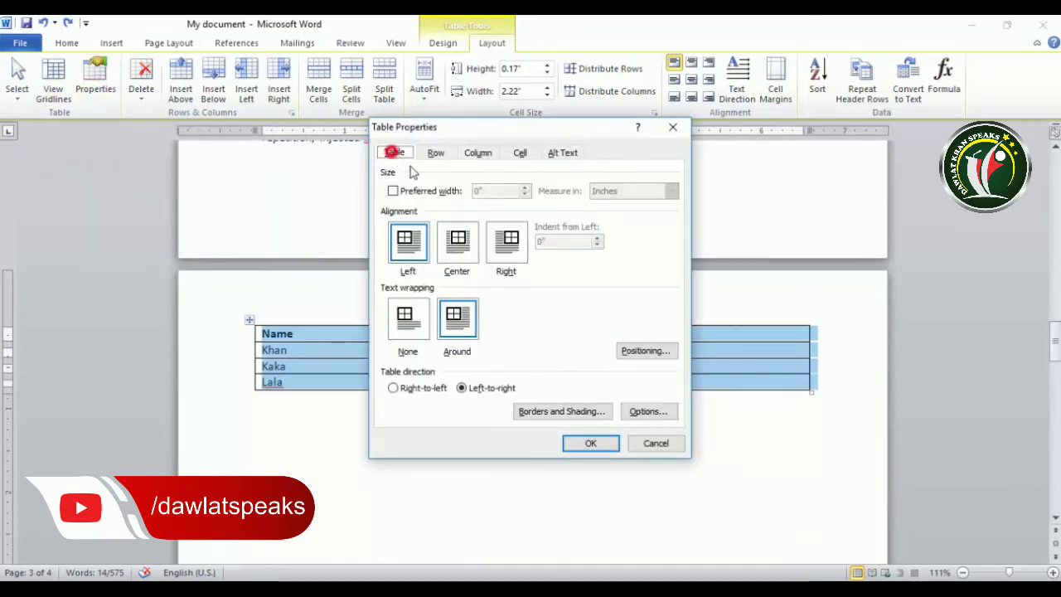
pyautogui.moveTo(448, 129); pyautogui.dragTo(633, 130)
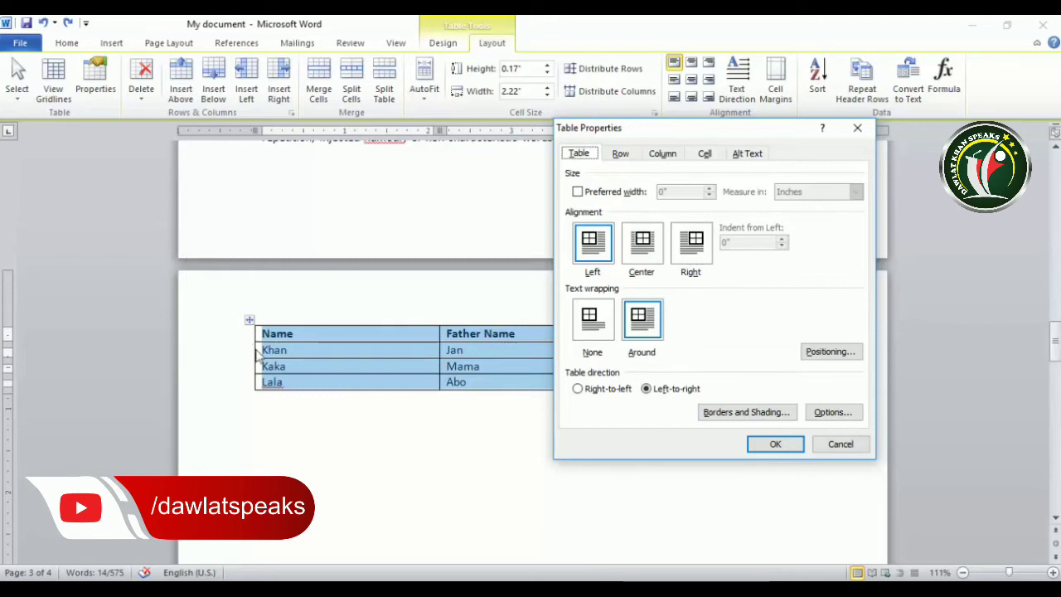
pyautogui.moveTo(722, 125)
pyautogui.mouseDown()
pyautogui.moveTo(677, 404)
pyautogui.moveTo(688, 245)
pyautogui.moveTo(555, 228)
pyautogui.mouseUp()
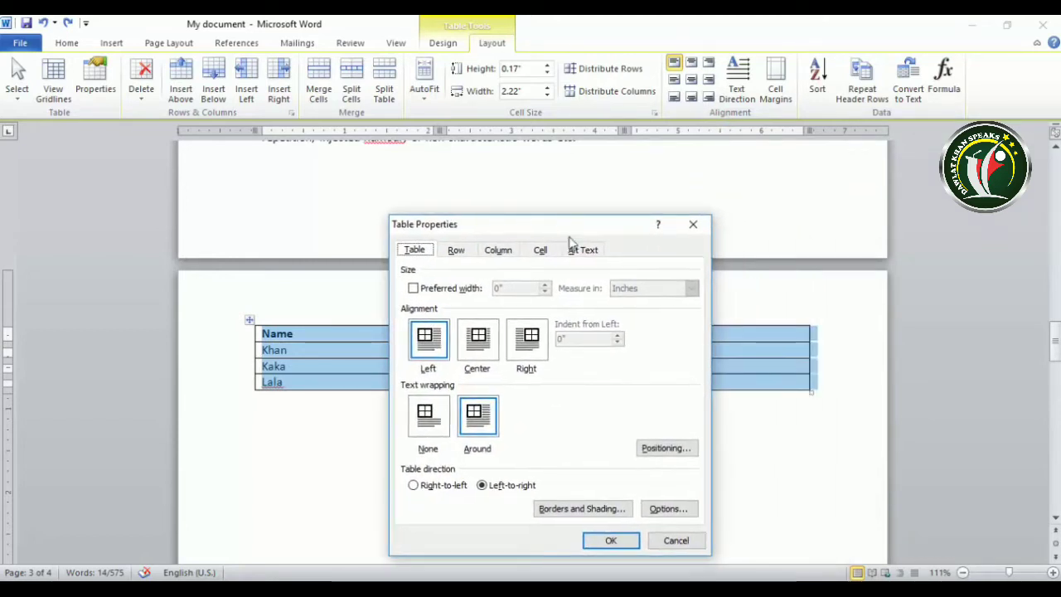
pyautogui.click(409, 287)
pyautogui.click(544, 284)
pyautogui.write('5')
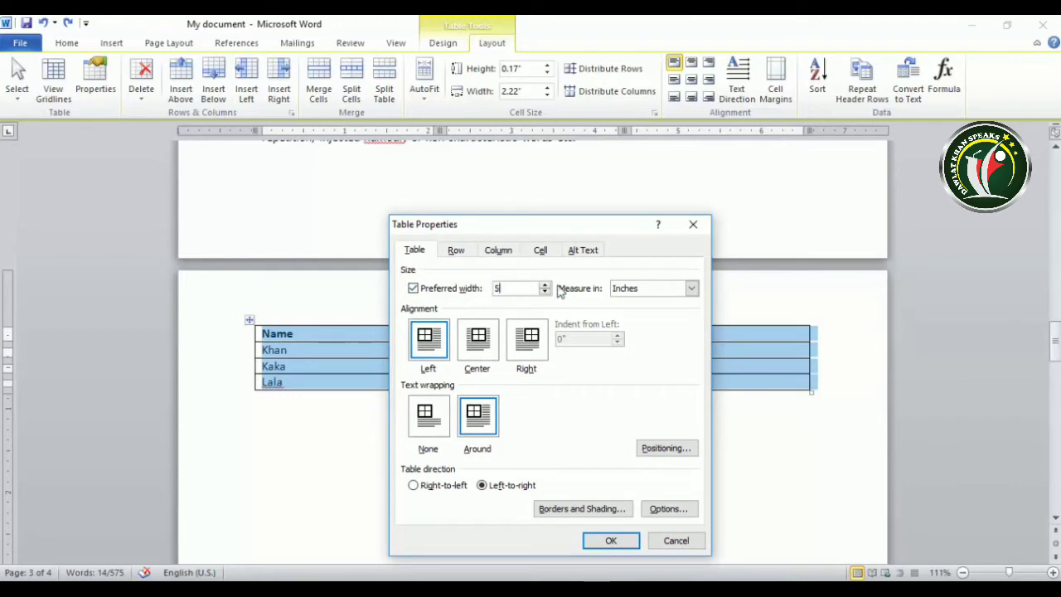
pyautogui.click(692, 288)
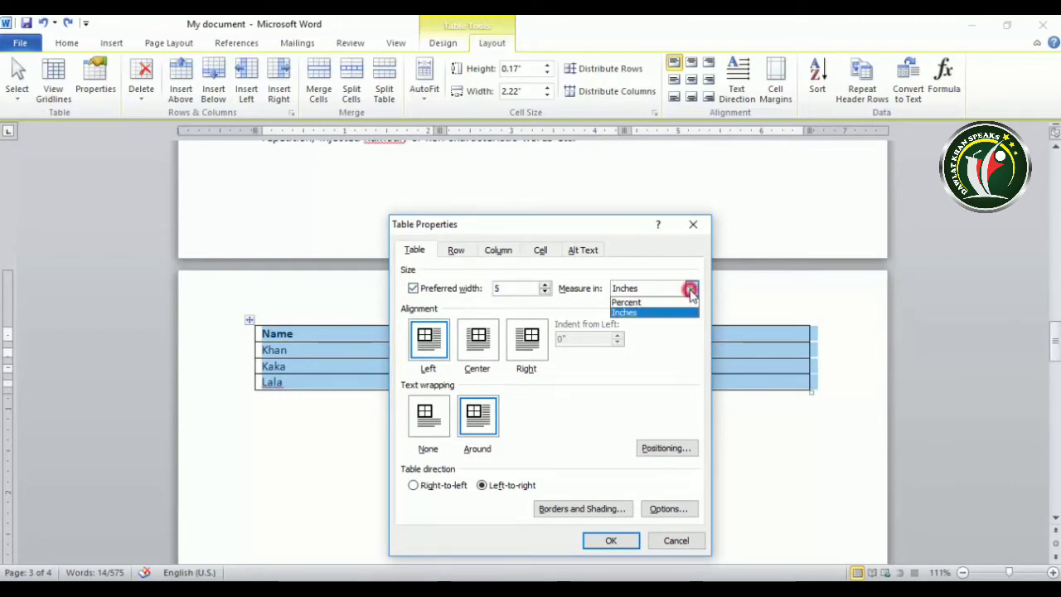
pyautogui.click(633, 313)
pyautogui.click(611, 540)
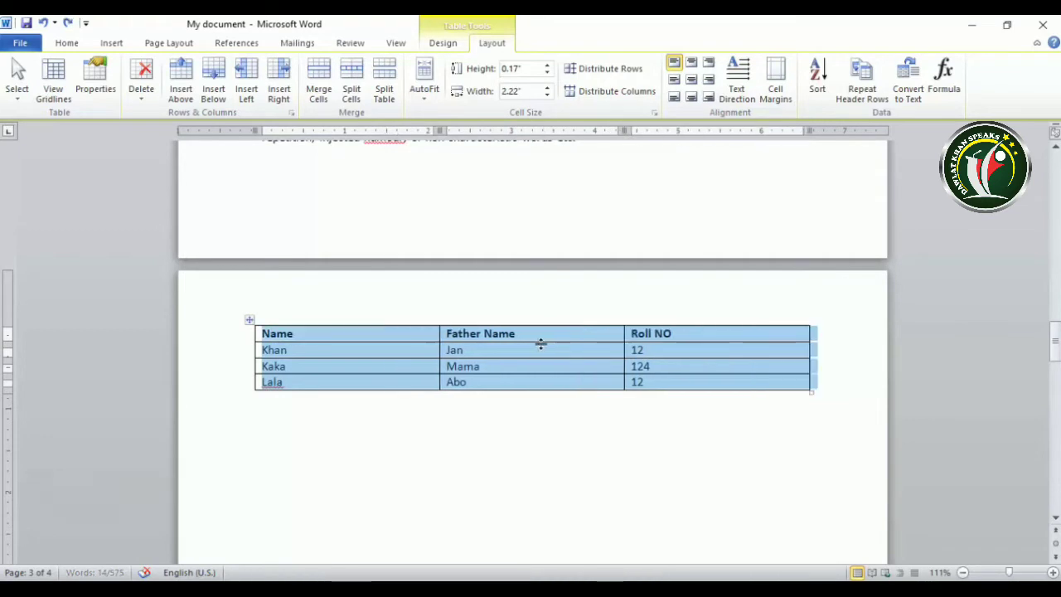
pyautogui.click(97, 83)
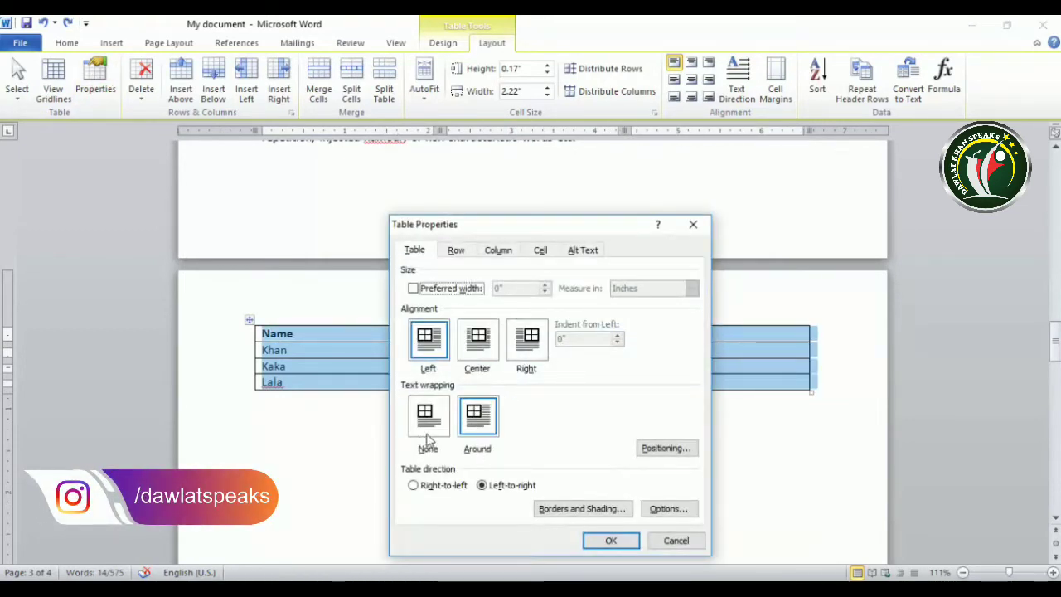
# Cancel Table Properties, then drag the right border and the Name/Father Name border left.
pyautogui.click(675, 540)
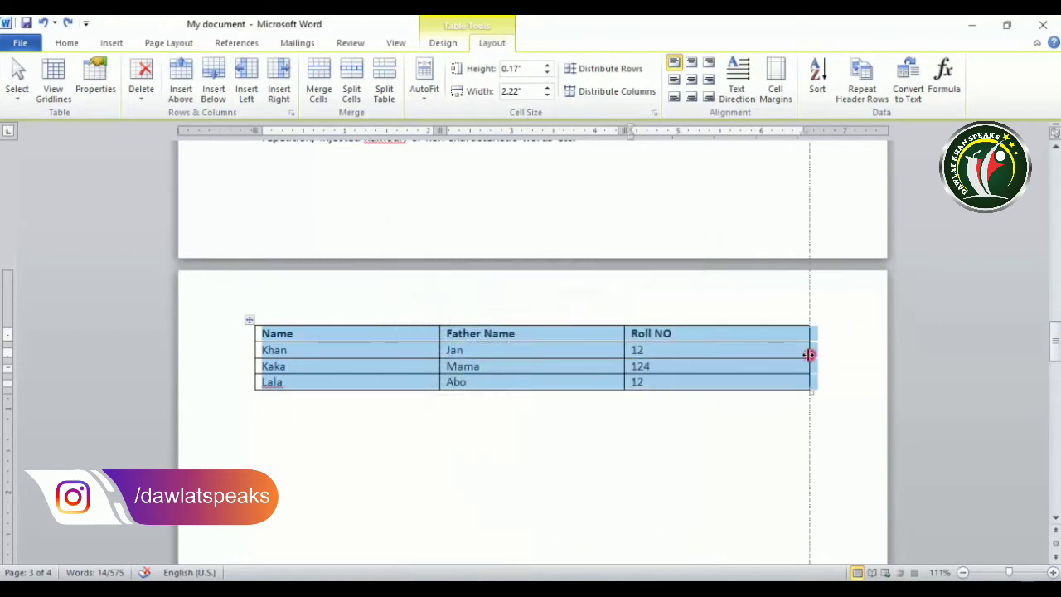
pyautogui.moveTo(809, 354)
pyautogui.mouseDown()
pyautogui.moveTo(685, 363)
pyautogui.moveTo(538, 355)
pyautogui.mouseUp()
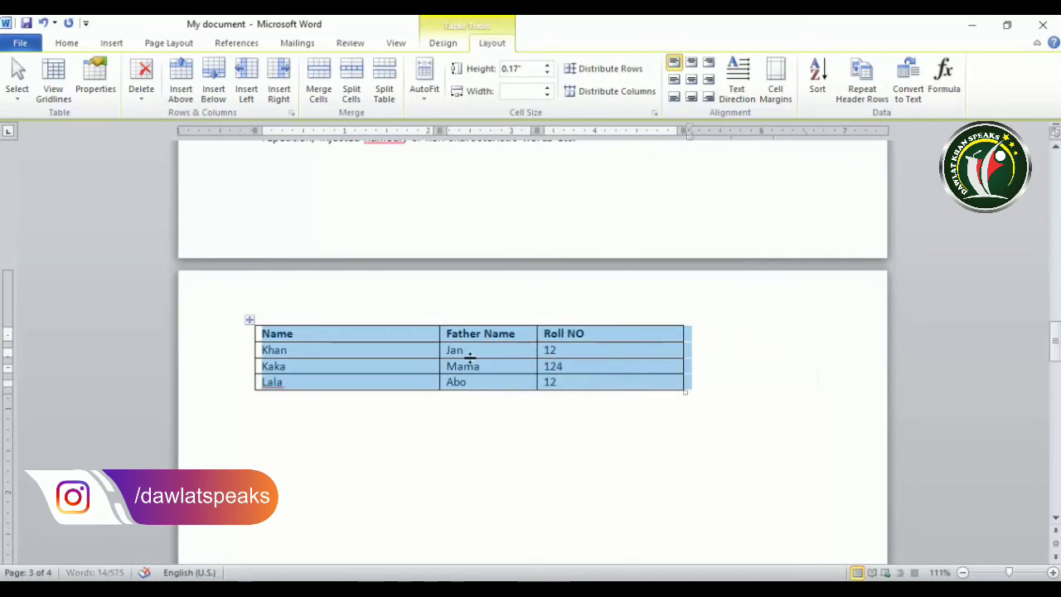
pyautogui.moveTo(438, 350); pyautogui.dragTo(325, 354)
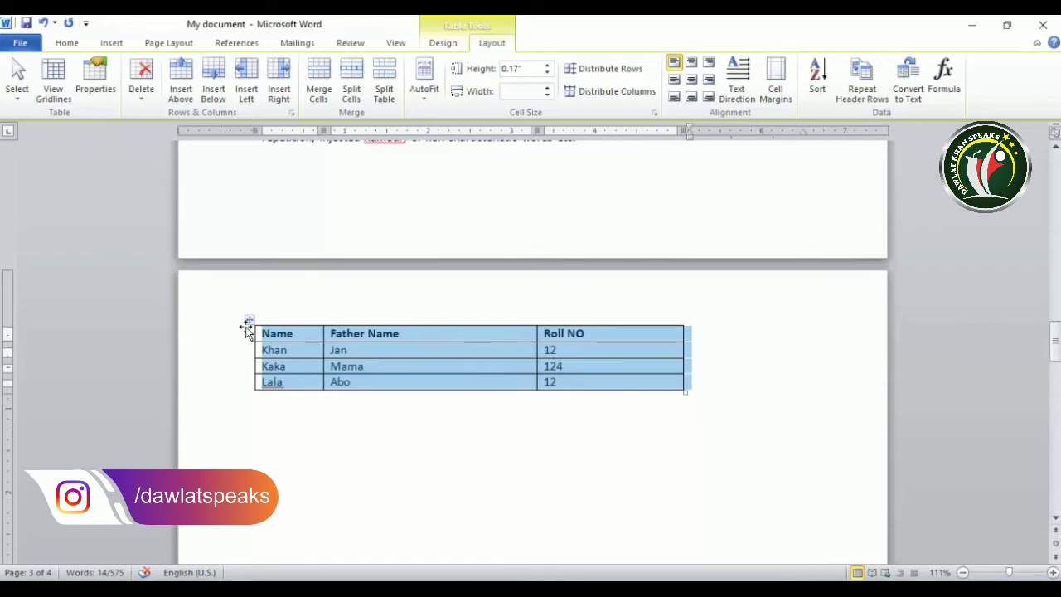
pyautogui.scroll(1, 291, 345)
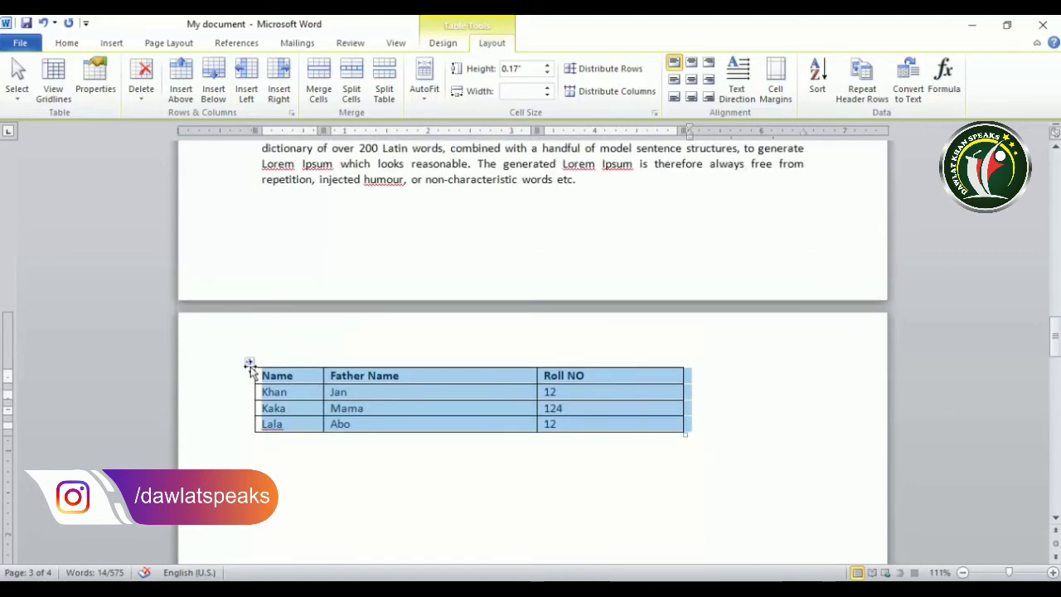
# Drag the table into the 'Where does it come from?' paragraph beside the Hampden-Sydney text.
pyautogui.moveTo(250, 368); pyautogui.dragTo(346, 167)
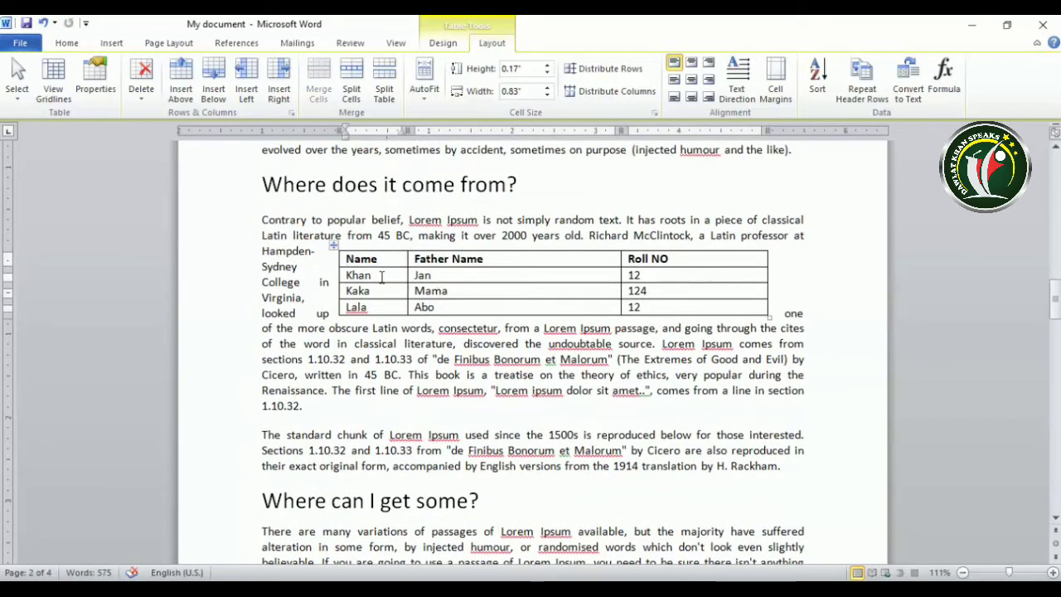
pyautogui.moveTo(334, 249); pyautogui.dragTo(324, 281)
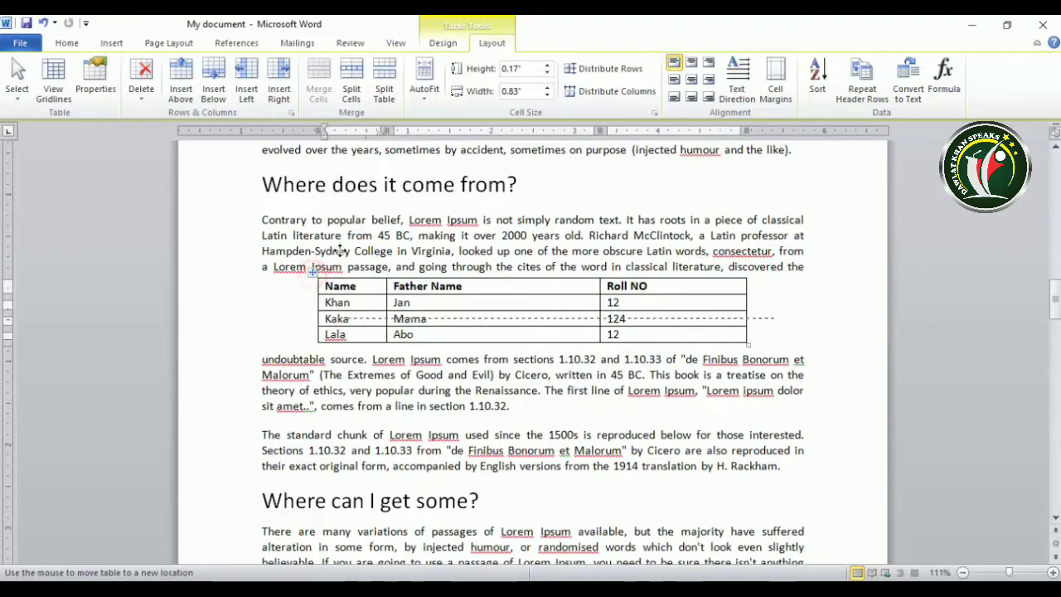
pyautogui.moveTo(312, 276); pyautogui.dragTo(326, 251)
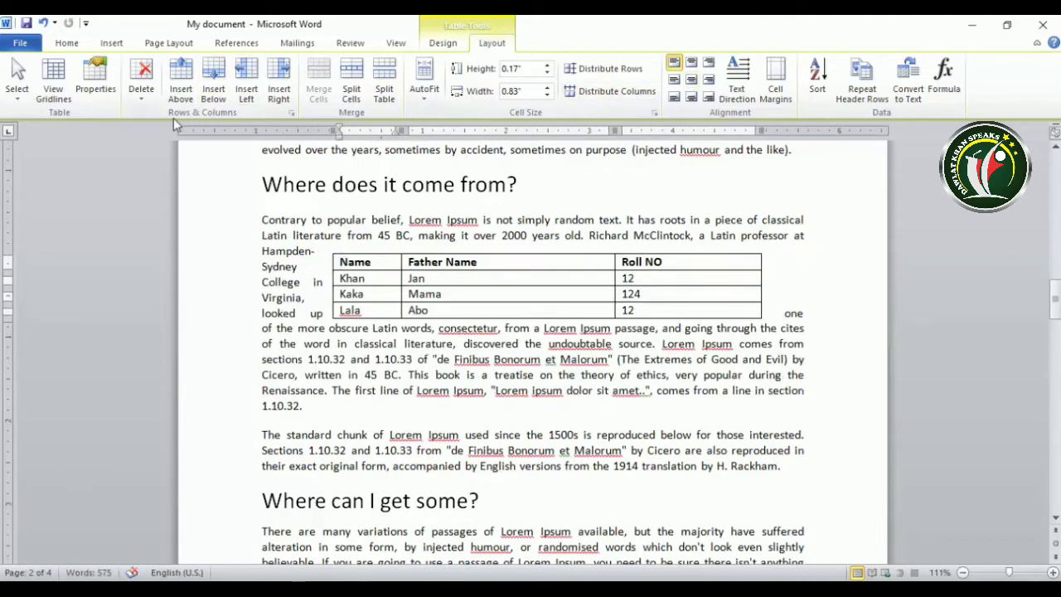
pyautogui.click(97, 91)
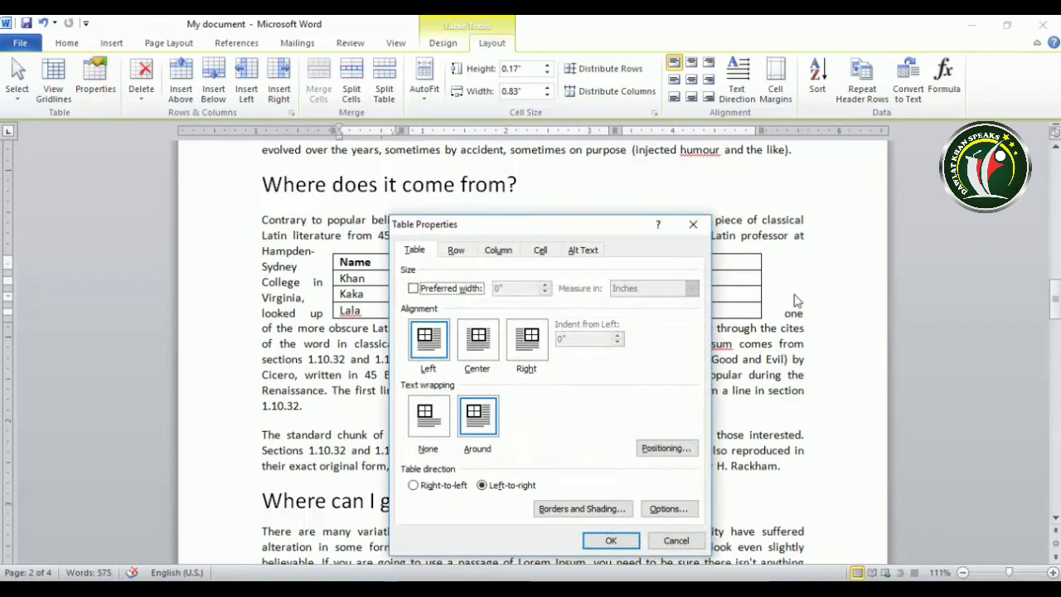
# Set the table's text wrapping to None.
pyautogui.click(427, 419)
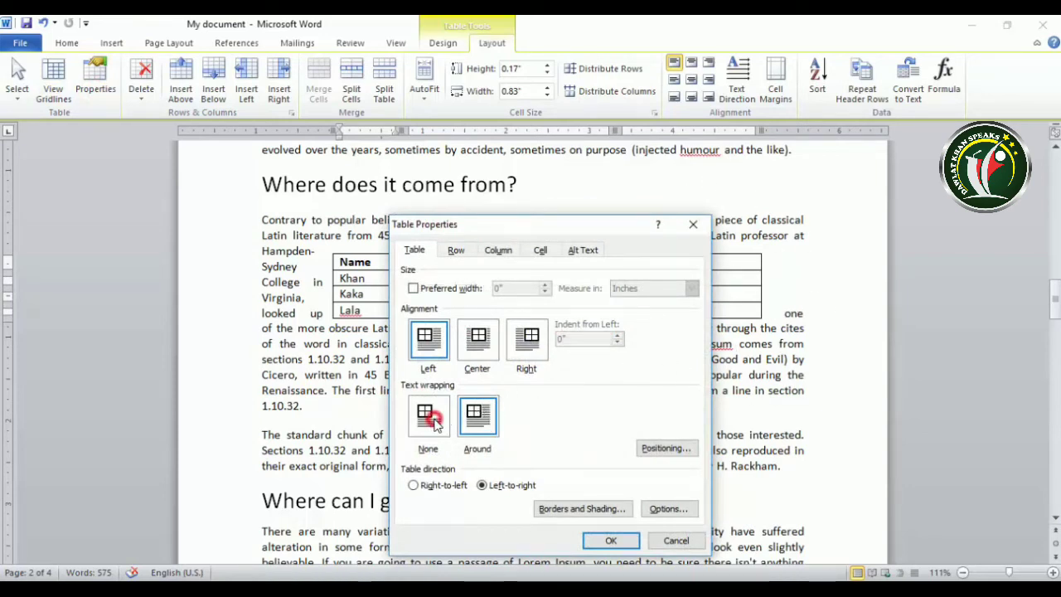
pyautogui.click(620, 539)
pyautogui.scroll(1, 580, 281)
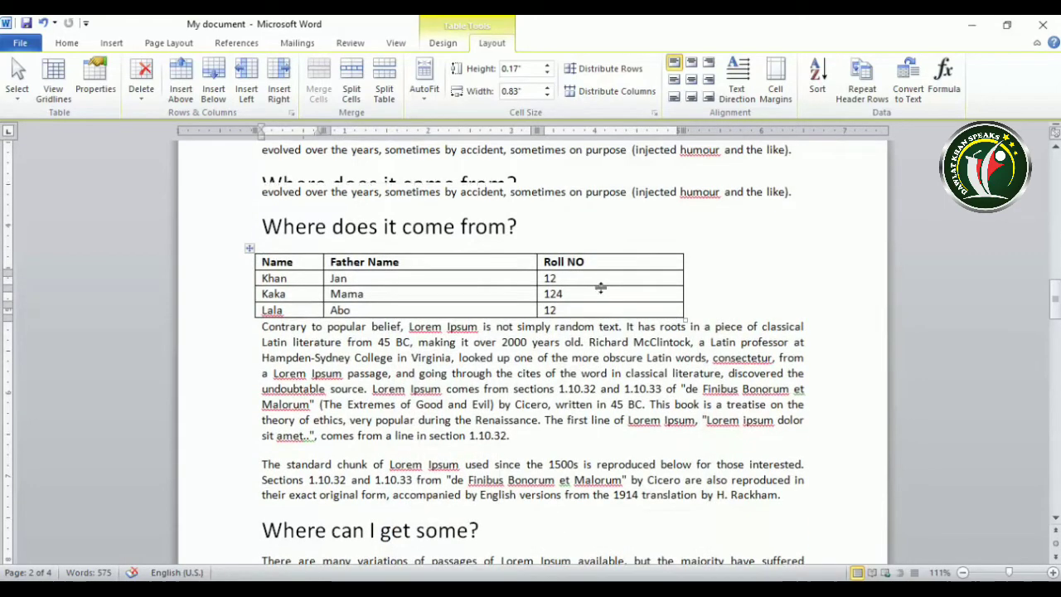
# Center the table, then change its alignment to Right, and undo the last change.
pyautogui.click(95, 83)
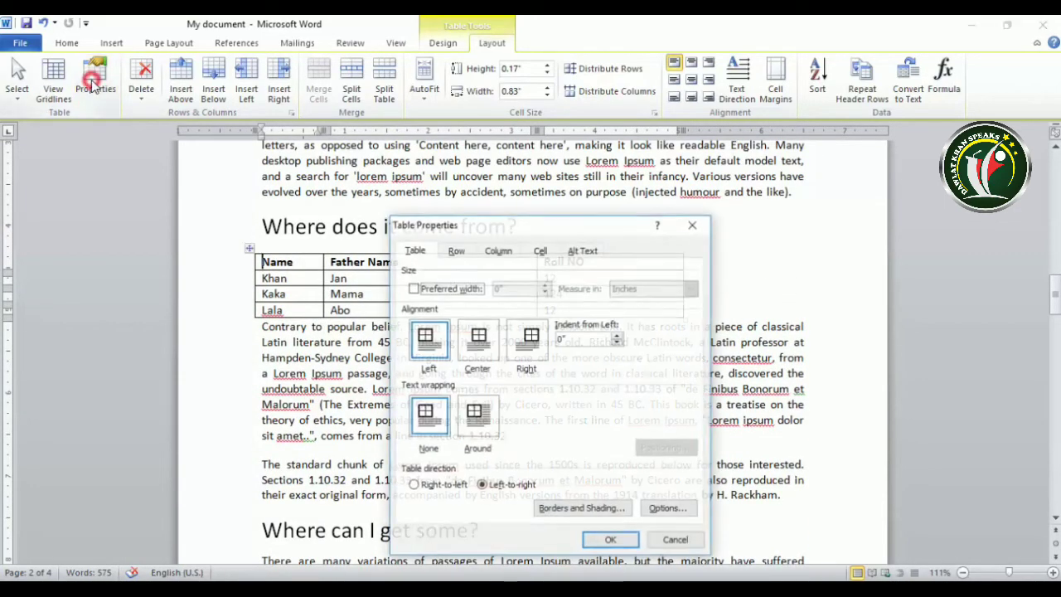
pyautogui.click(481, 346)
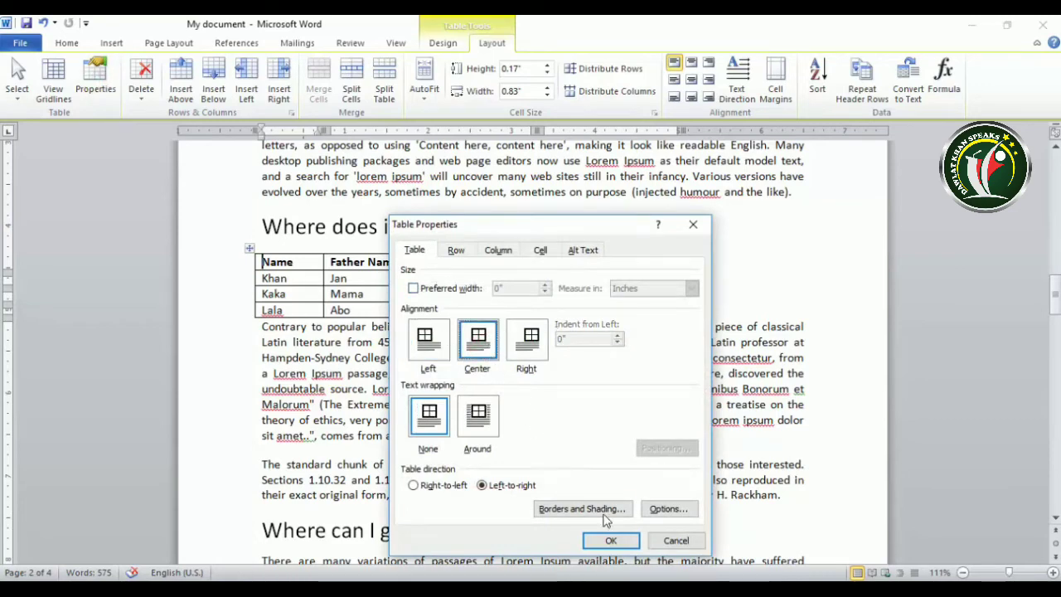
pyautogui.click(609, 541)
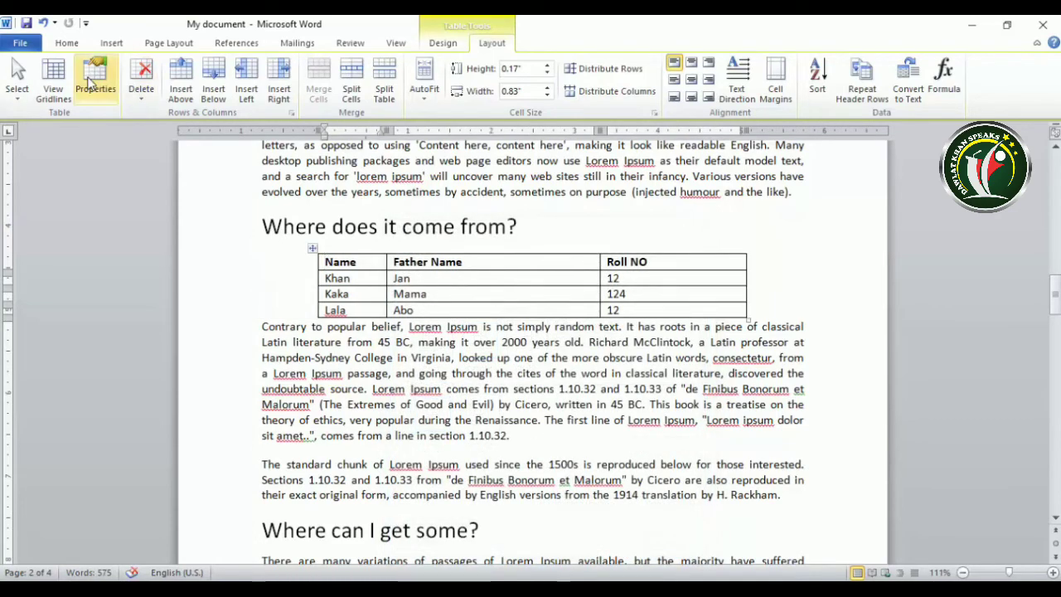
pyautogui.click(93, 81)
pyautogui.click(527, 340)
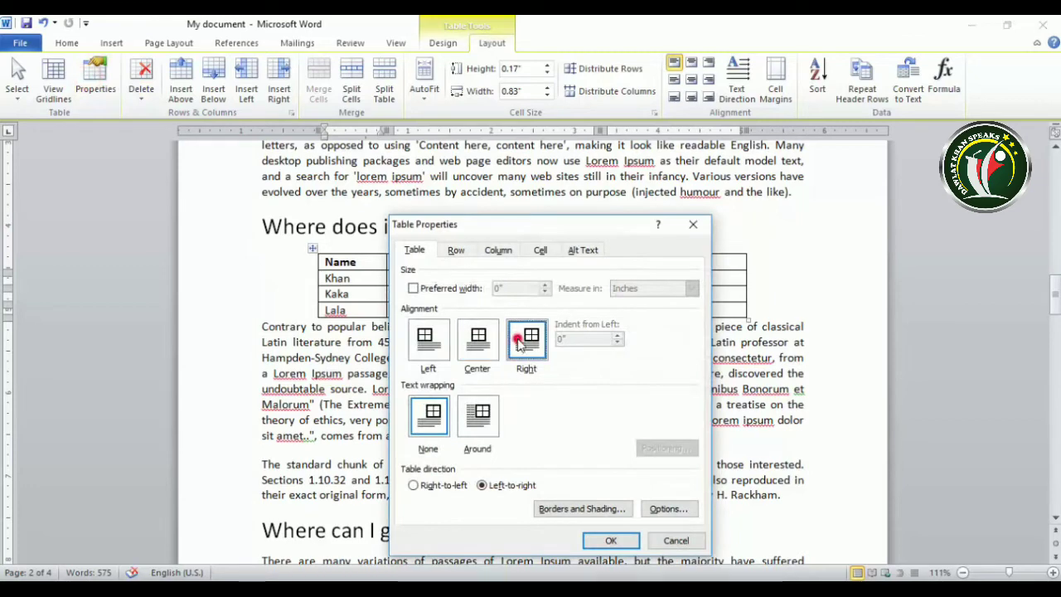
pyautogui.click(612, 540)
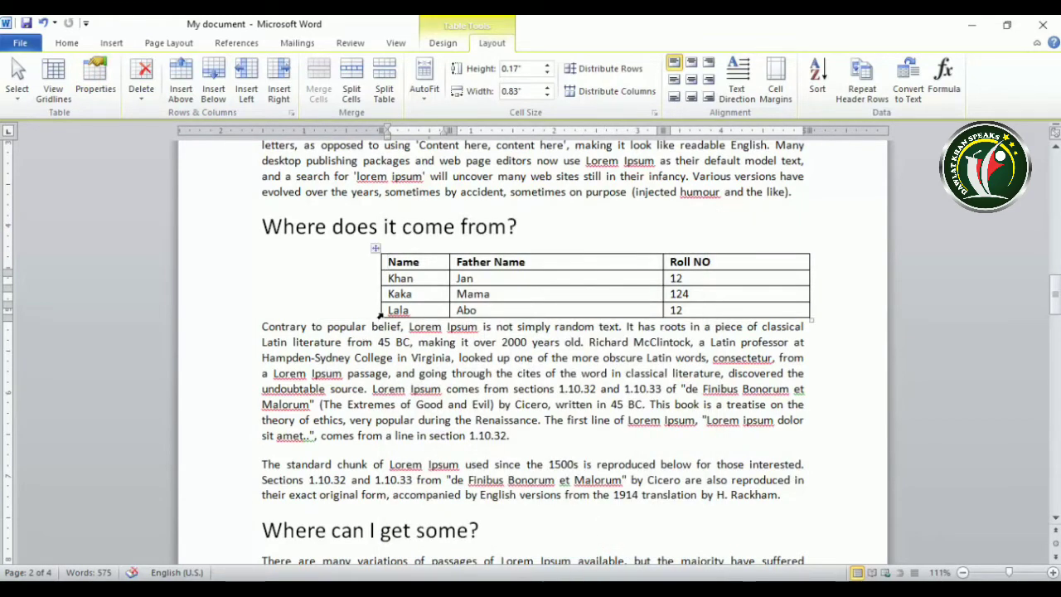
pyautogui.hotkey('ctrl', 'z')
# Undo the recent table change, then review Table Properties' Row, Column, Cell and Alt Text tabs without changes.
pyautogui.hotkey('ctrl', 'z')
pyautogui.hotkey('ctrl', 'z')
pyautogui.hotkey('ctrl', 'z')
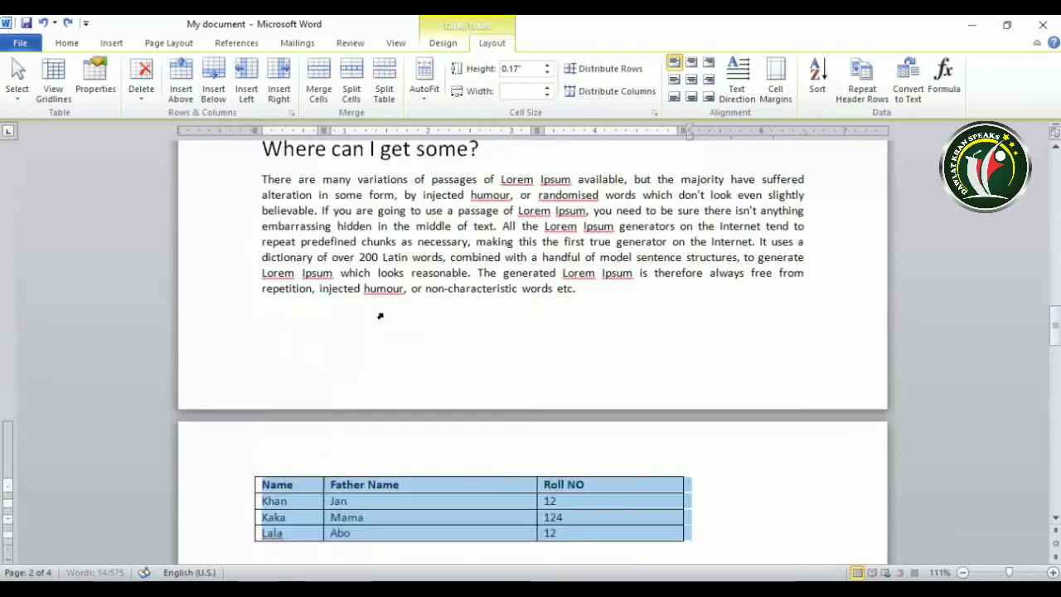
pyautogui.hotkey('ctrl', 'z')
pyautogui.hotkey('ctrl', 'z')
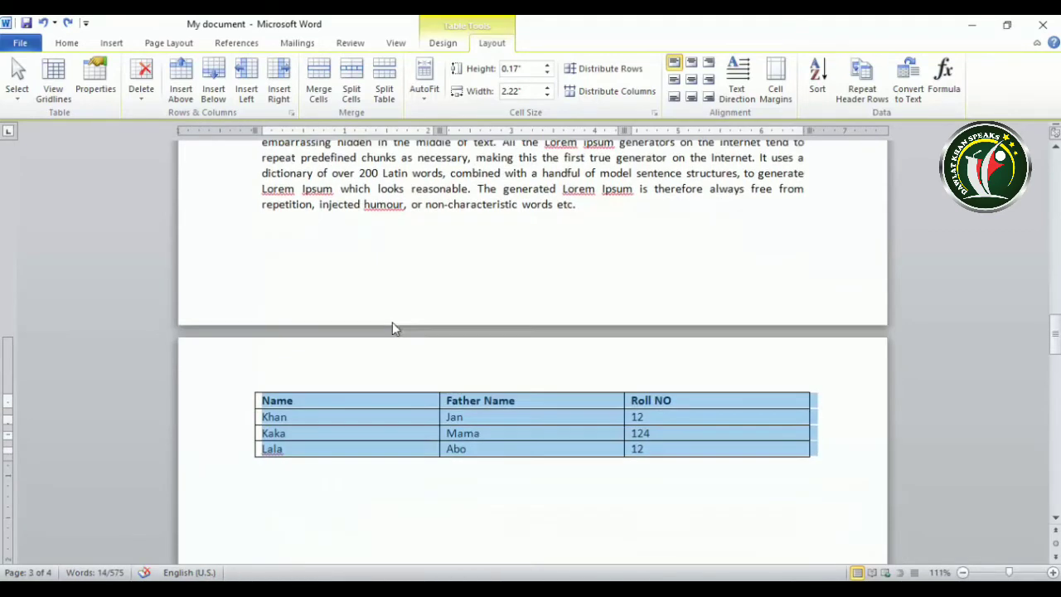
pyautogui.click(95, 93)
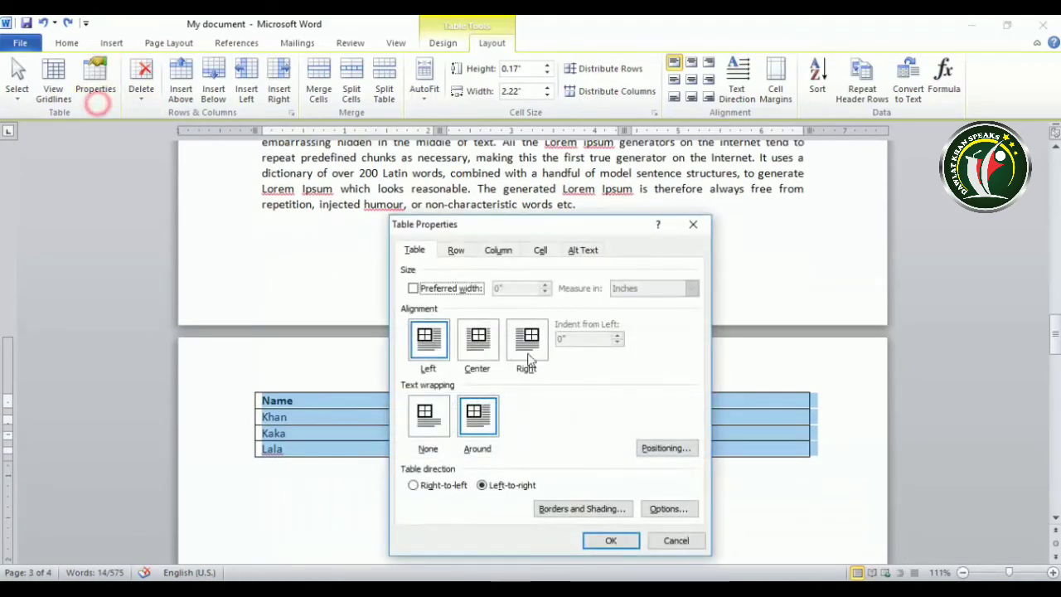
pyautogui.click(455, 251)
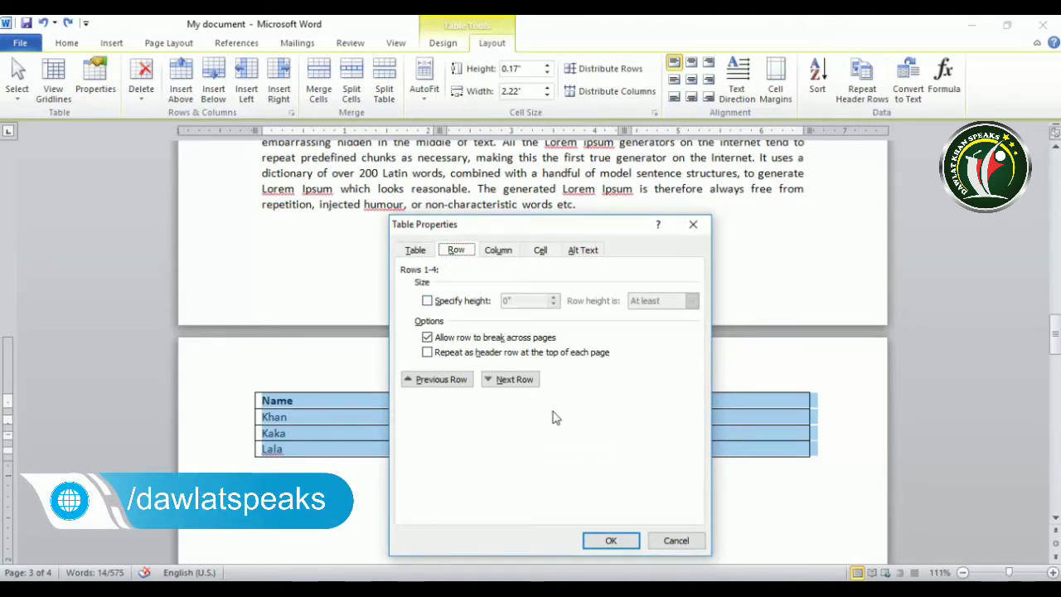
pyautogui.click(496, 250)
pyautogui.click(538, 250)
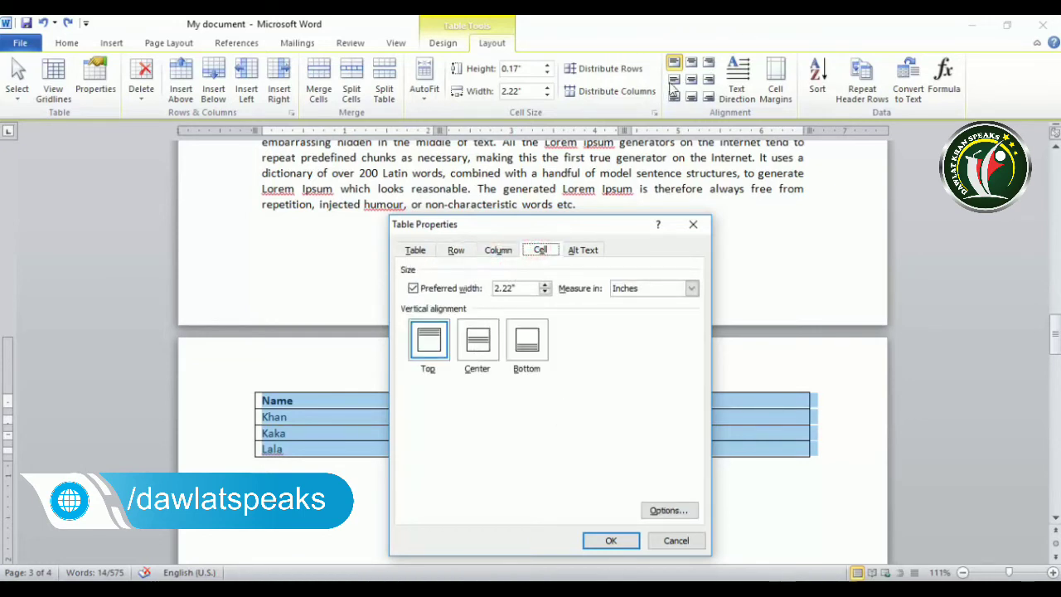
pyautogui.click(580, 252)
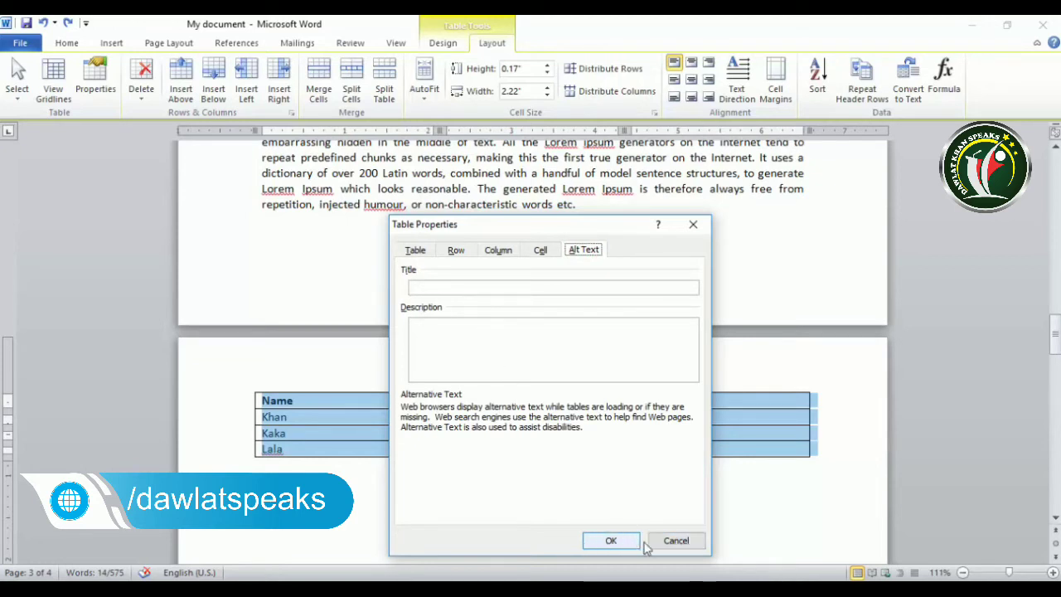
pyautogui.click(675, 541)
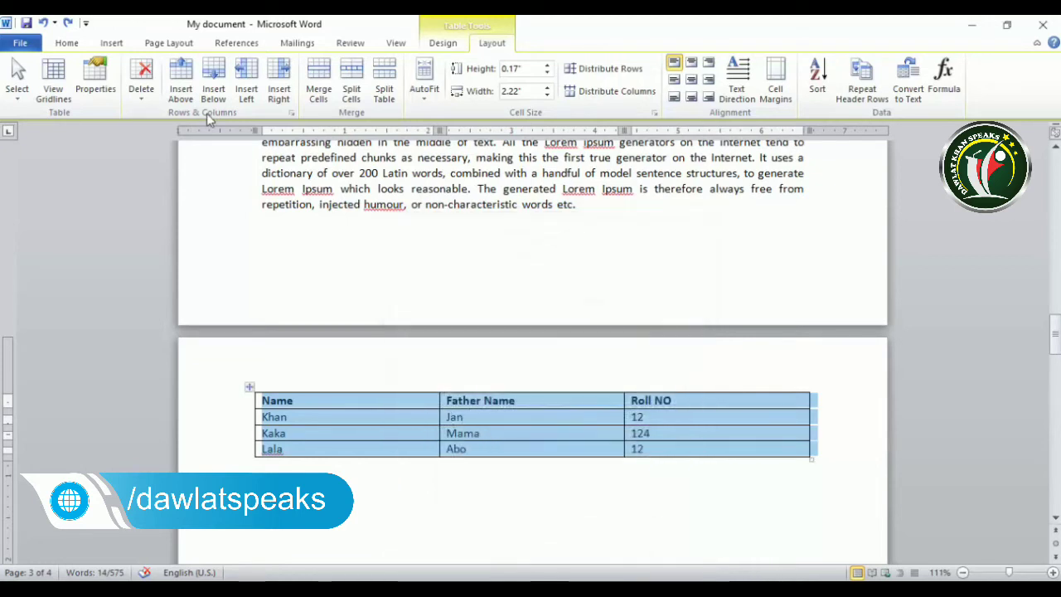
pyautogui.click(358, 402)
pyautogui.click(142, 91)
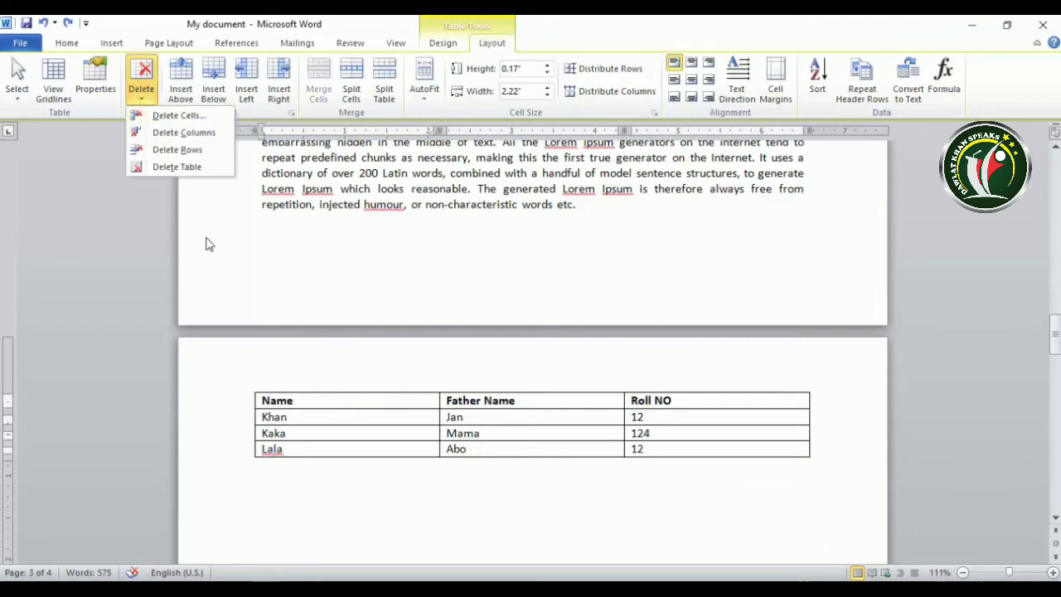
pyautogui.click(176, 116)
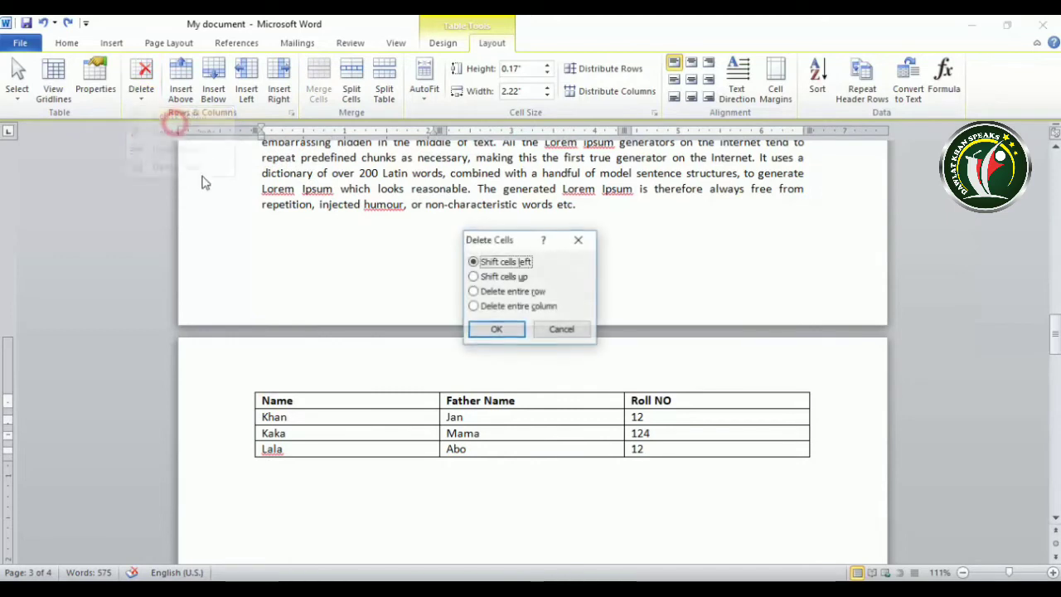
pyautogui.click(497, 329)
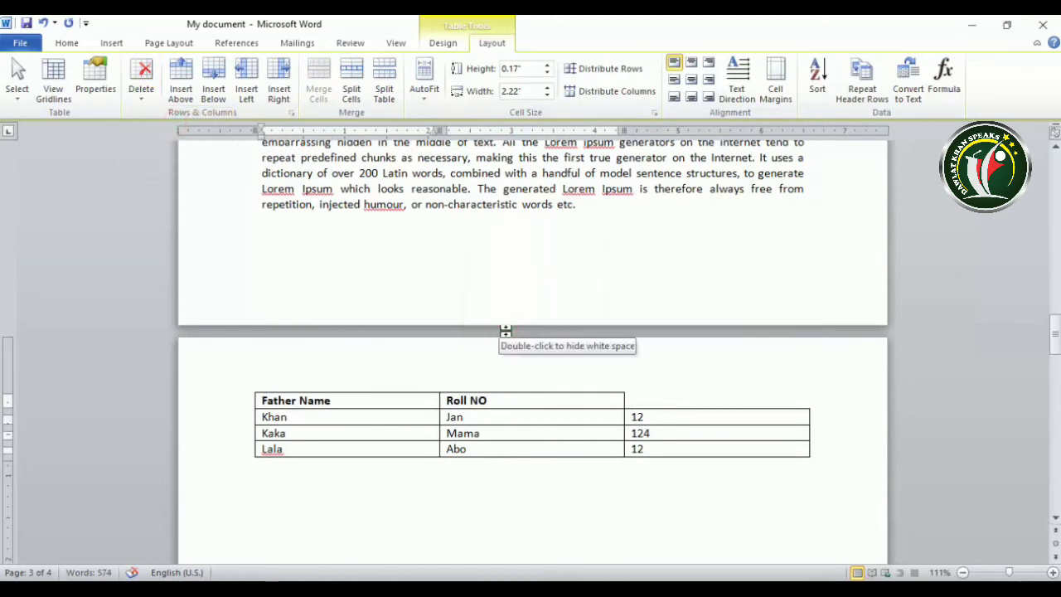
pyautogui.hotkey('ctrl', 'z')
pyautogui.click(141, 83)
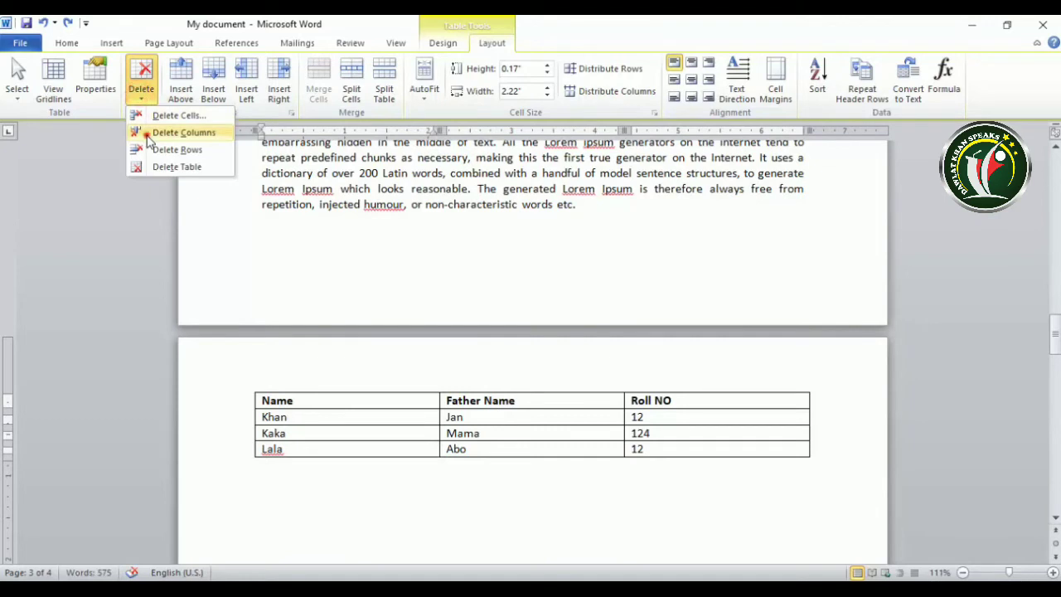
pyautogui.click(147, 134)
pyautogui.hotkey('ctrl', 'z')
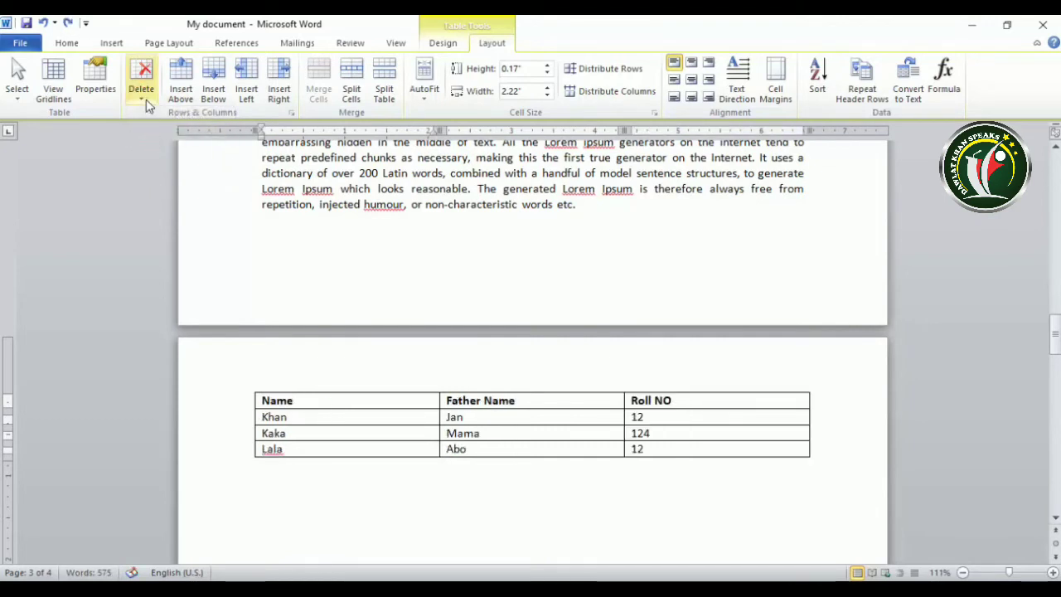
pyautogui.click(147, 104)
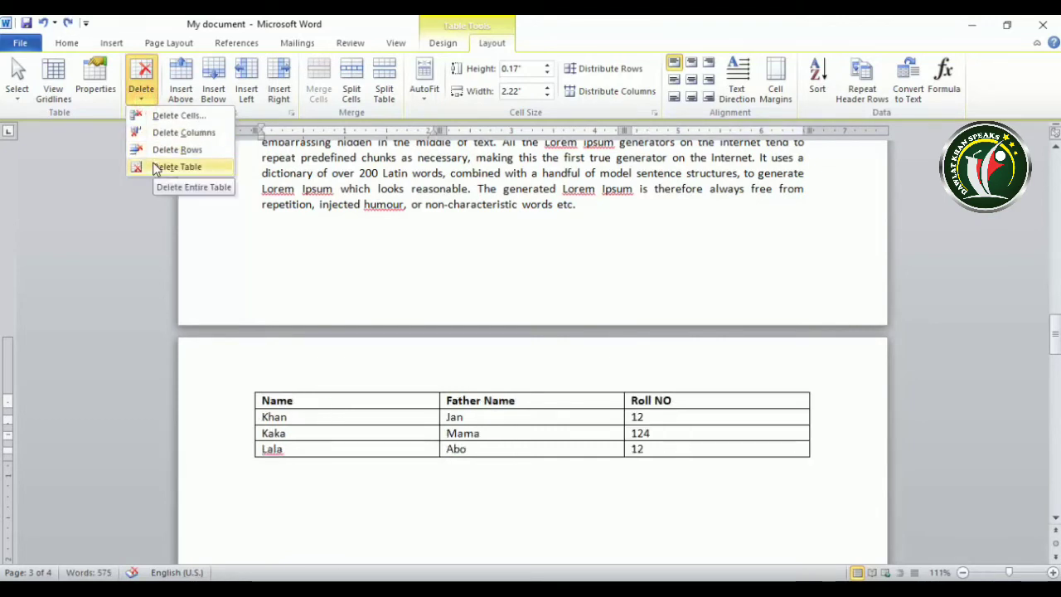
pyautogui.click(364, 421)
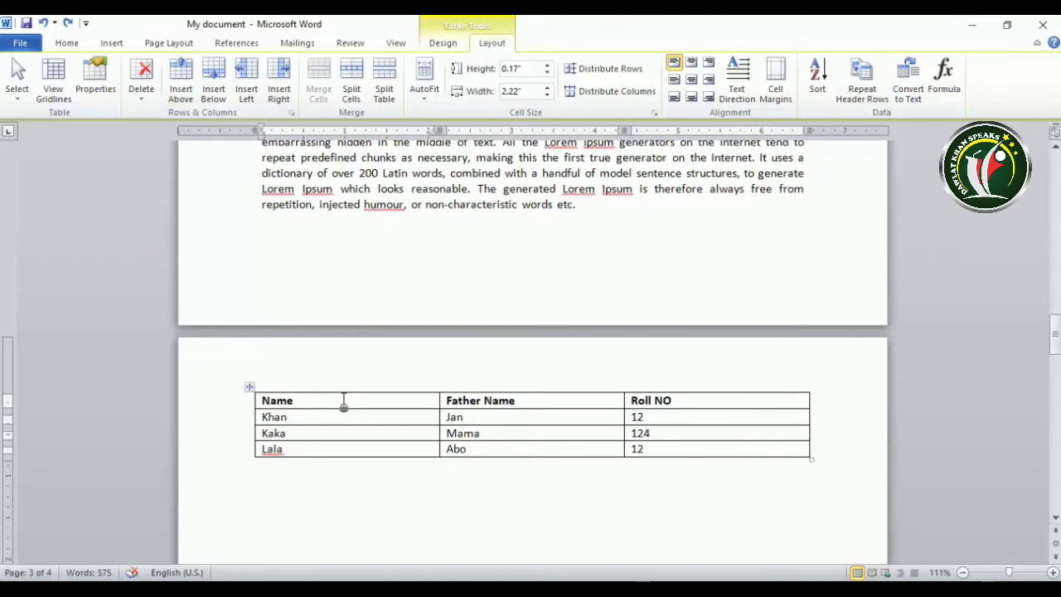
# Insert an empty row above the header row, then try and undo a row below it.
pyautogui.click(181, 79)
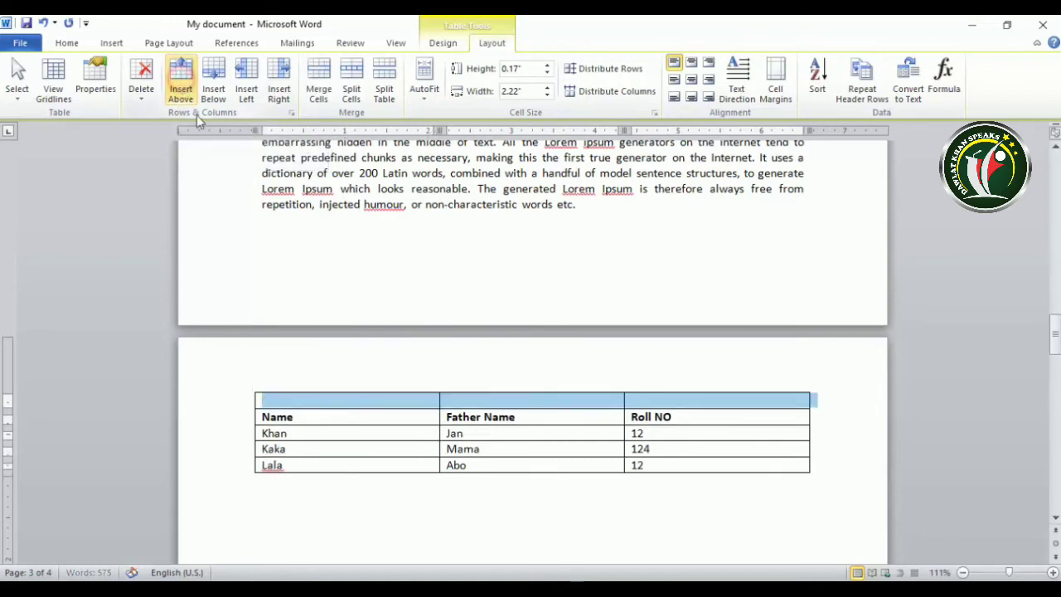
pyautogui.click(322, 419)
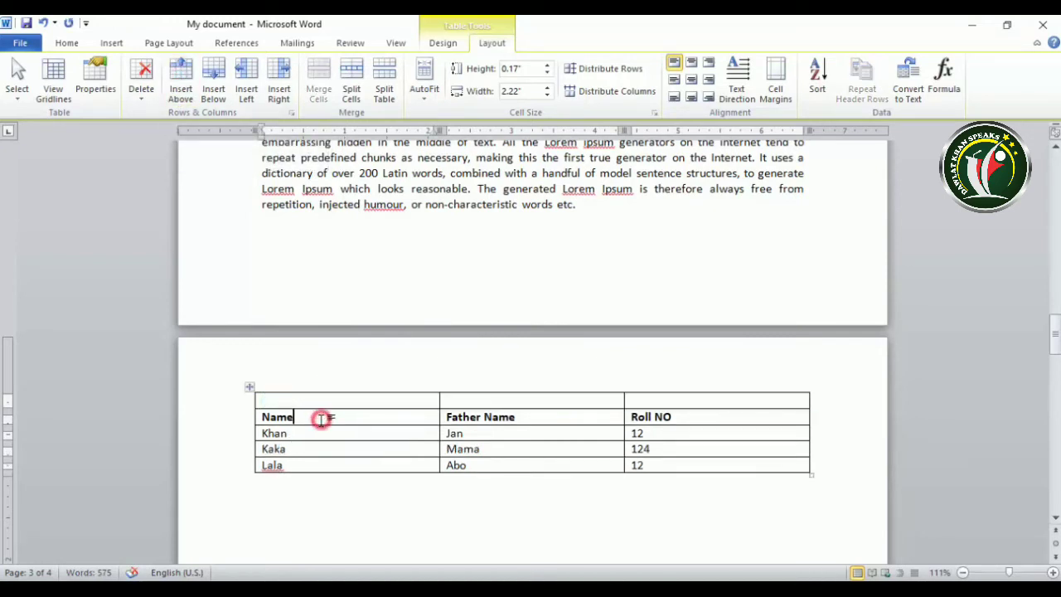
pyautogui.click(215, 83)
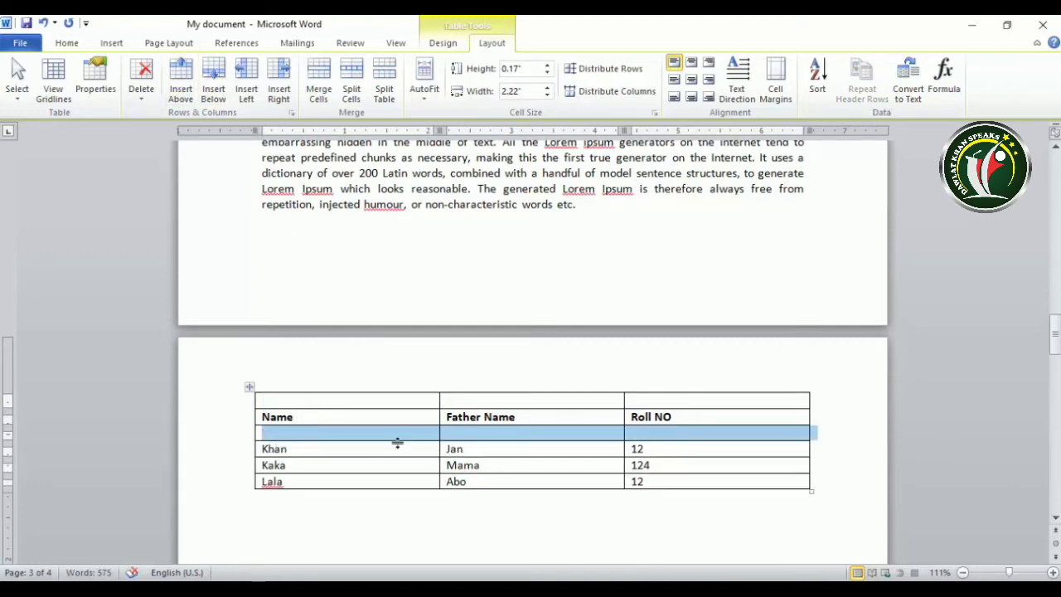
pyautogui.hotkey('ctrl', 'z')
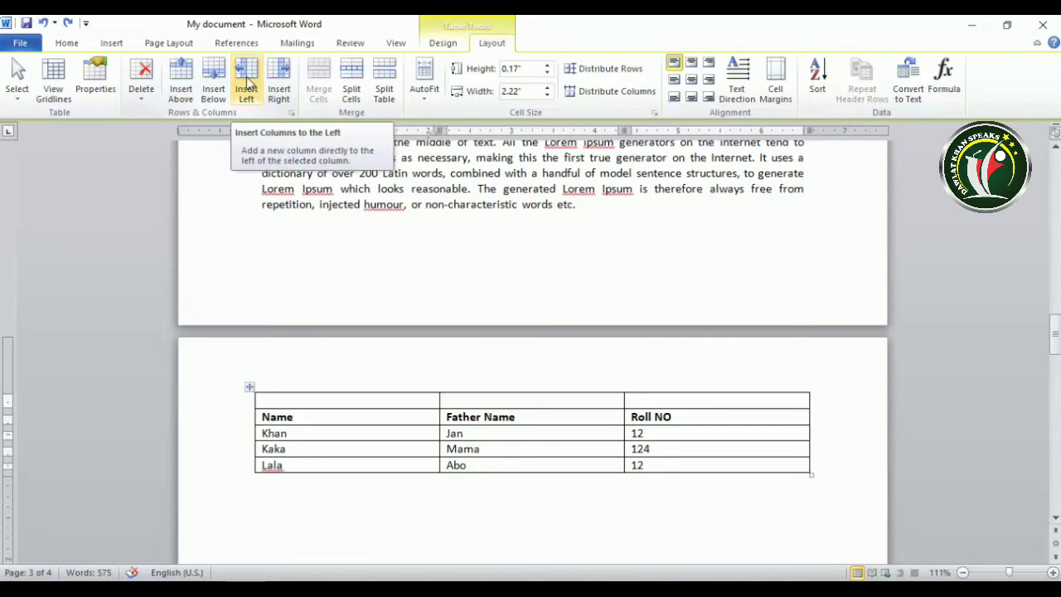
# Try inserting columns left and right of Name and right of Father Name, undoing each.
pyautogui.click(246, 83)
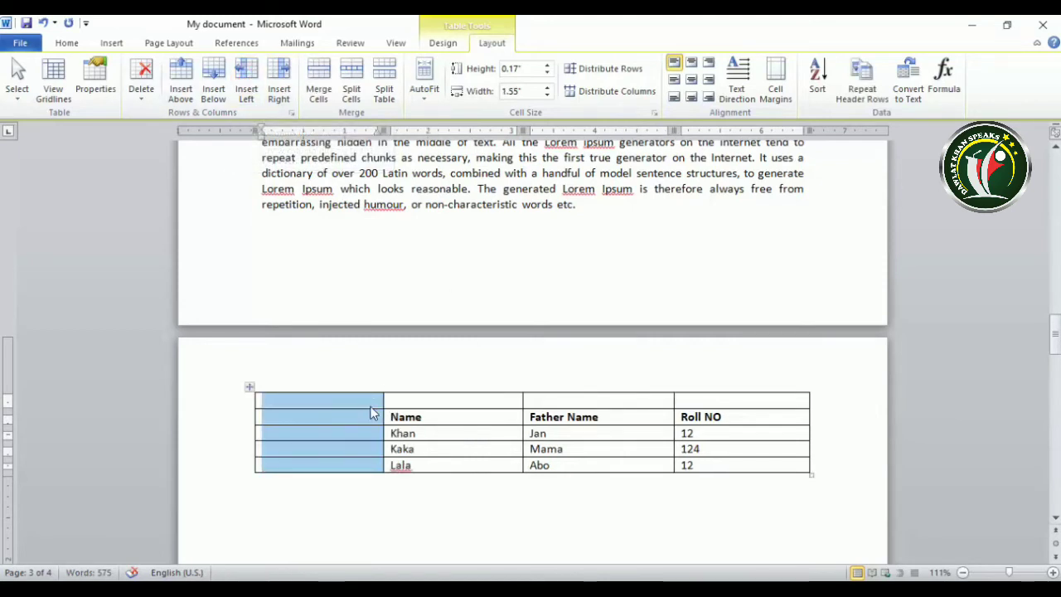
pyautogui.hotkey('ctrl', 'z')
pyautogui.click(278, 79)
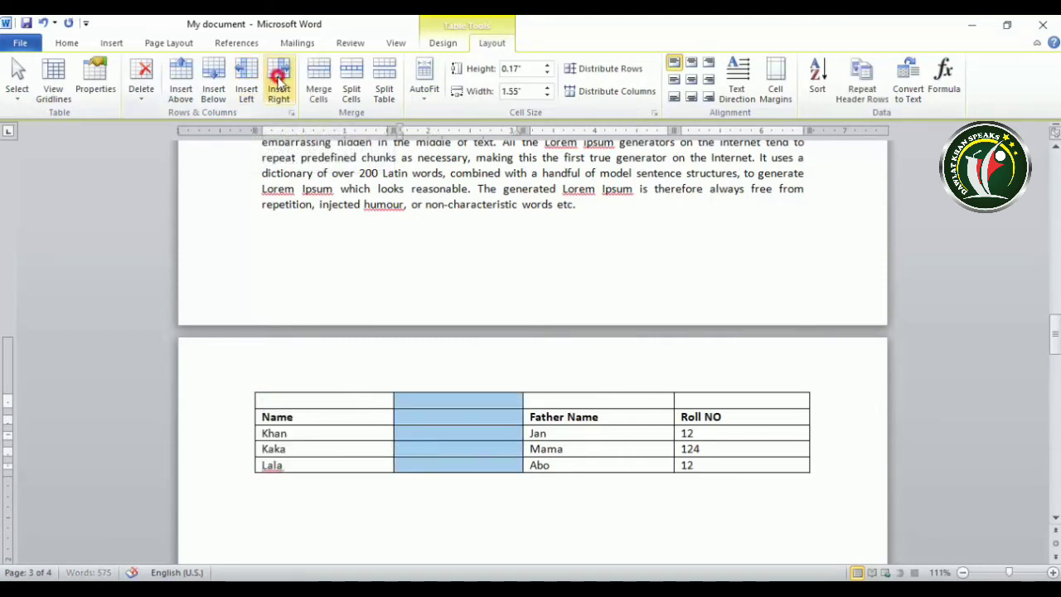
pyautogui.hotkey('ctrl', 'z')
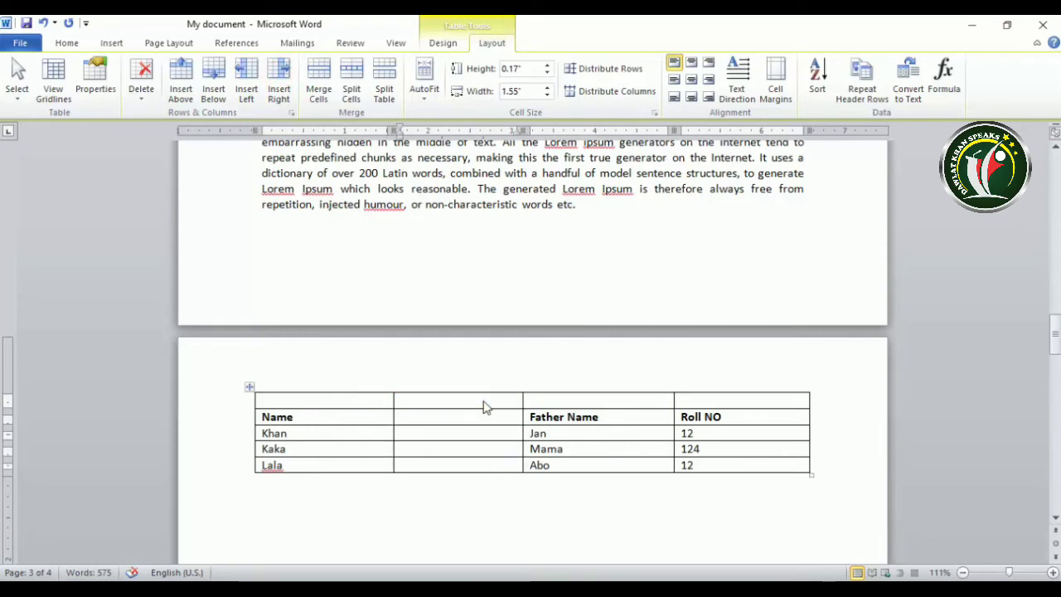
pyautogui.click(558, 423)
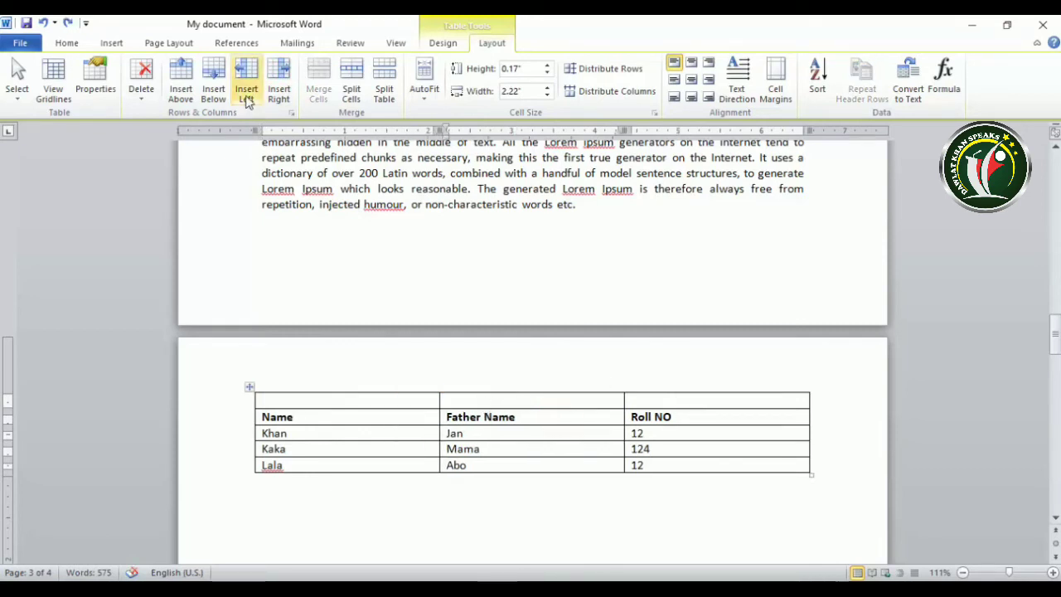
pyautogui.click(278, 79)
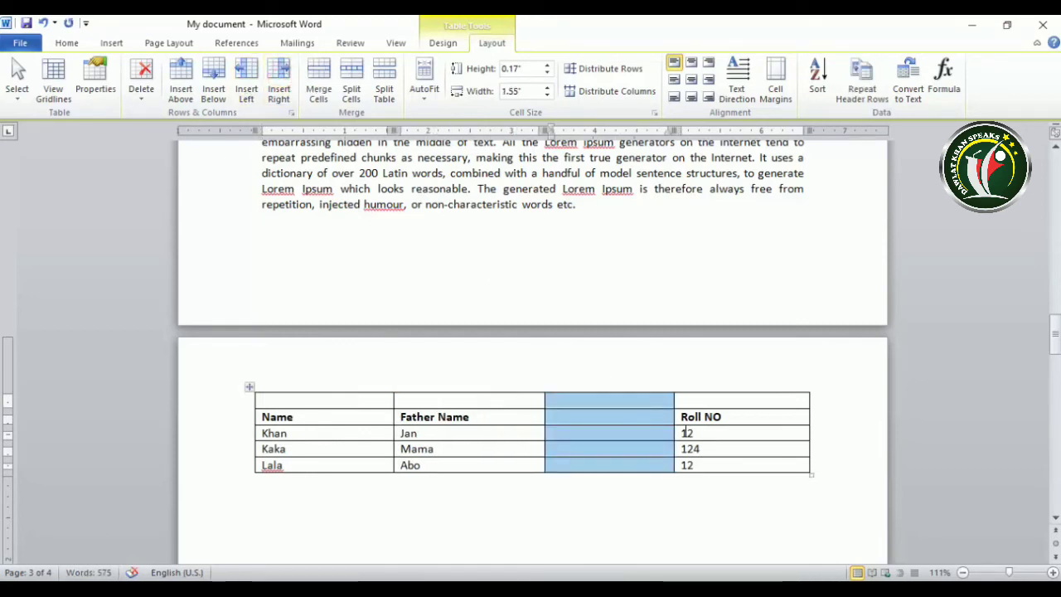
pyautogui.hotkey('ctrl', 'z')
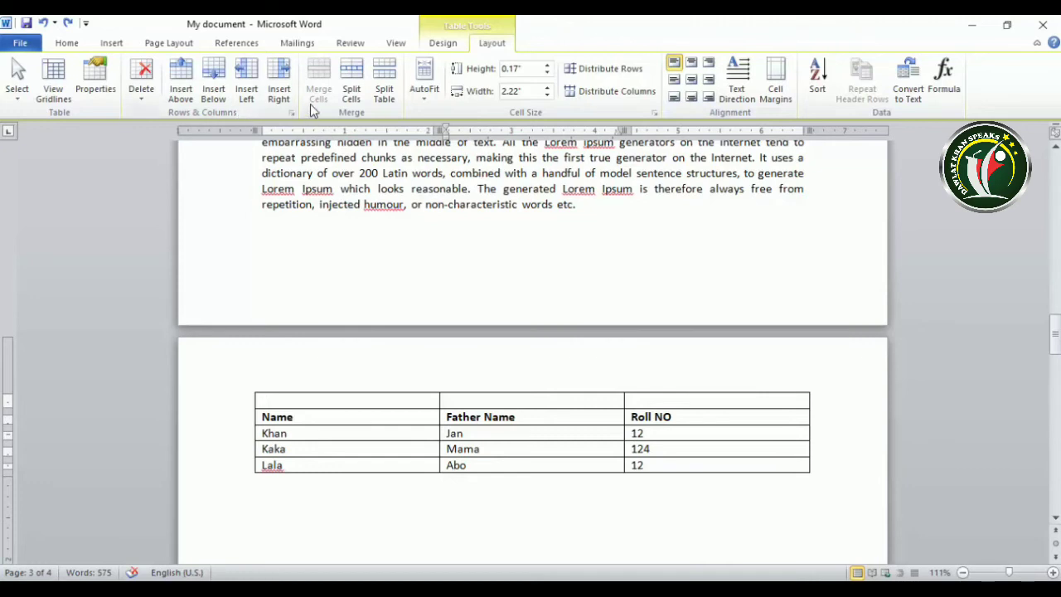
pyautogui.click(416, 421)
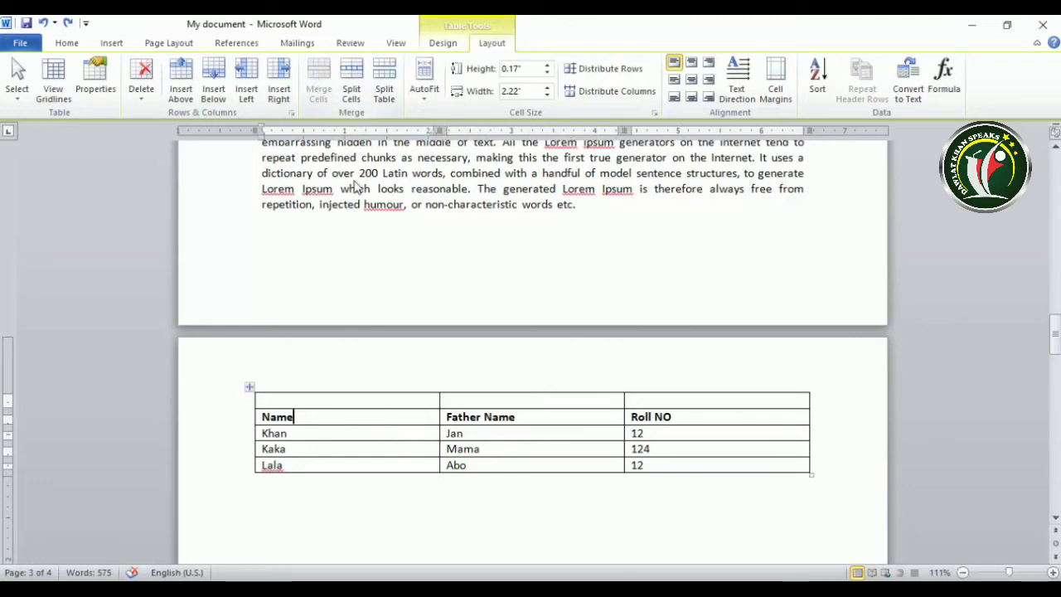
# Select cells in the empty top row and the Father Name column.
pyautogui.moveTo(356, 401)
pyautogui.mouseDown()
pyautogui.moveTo(612, 411)
pyautogui.moveTo(703, 396)
pyautogui.mouseUp()
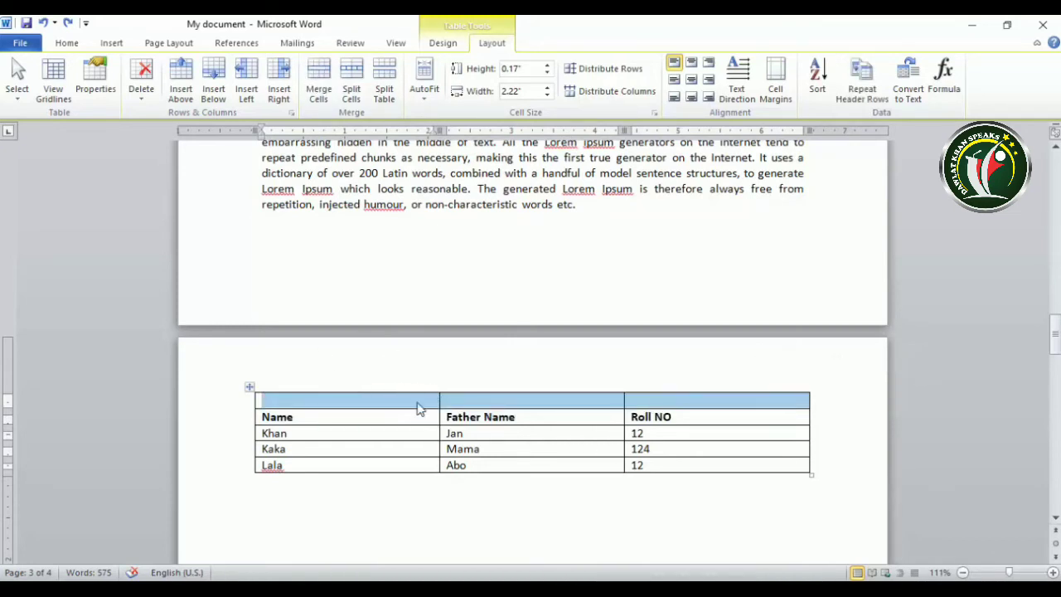
pyautogui.click(481, 400)
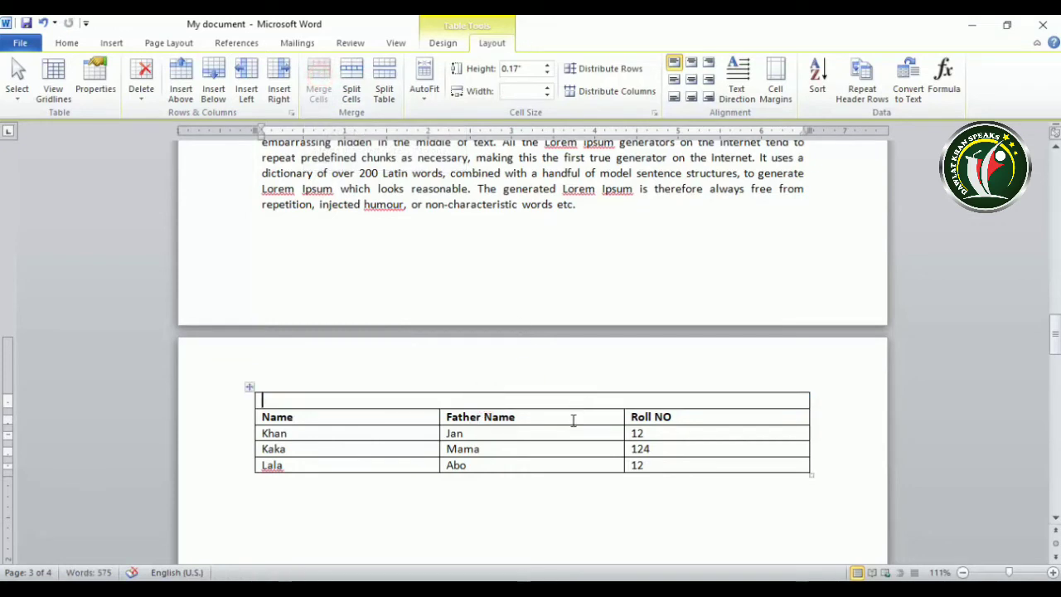
pyautogui.moveTo(573, 420); pyautogui.dragTo(572, 465)
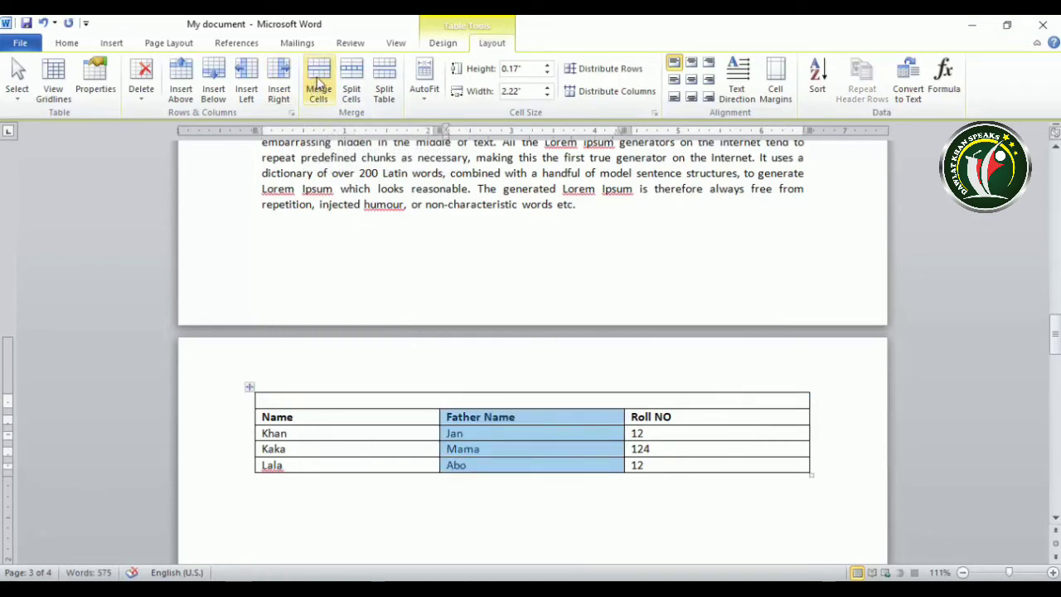
pyautogui.click(518, 449)
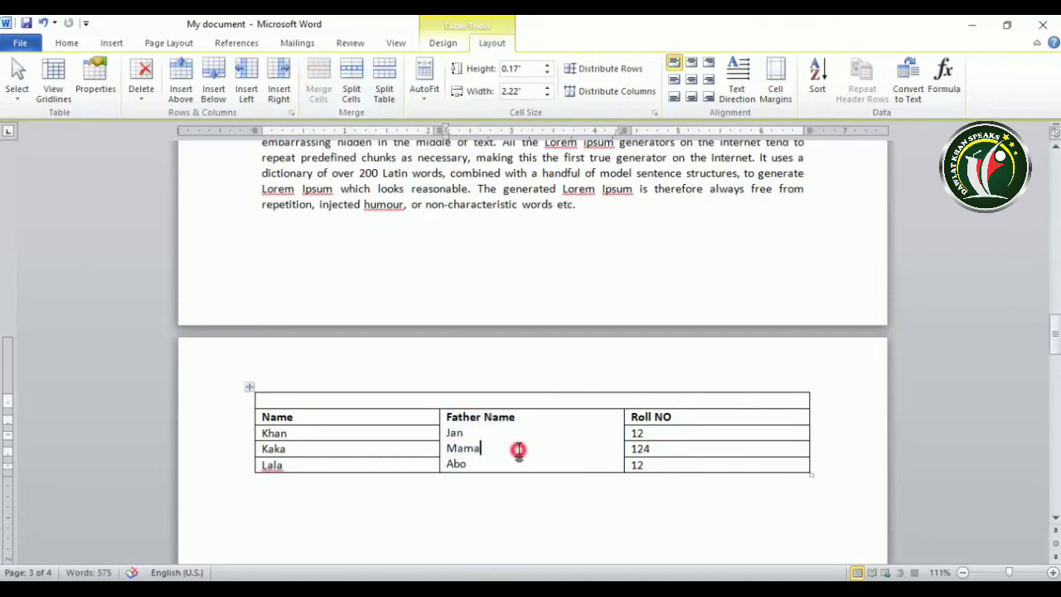
pyautogui.click(545, 375)
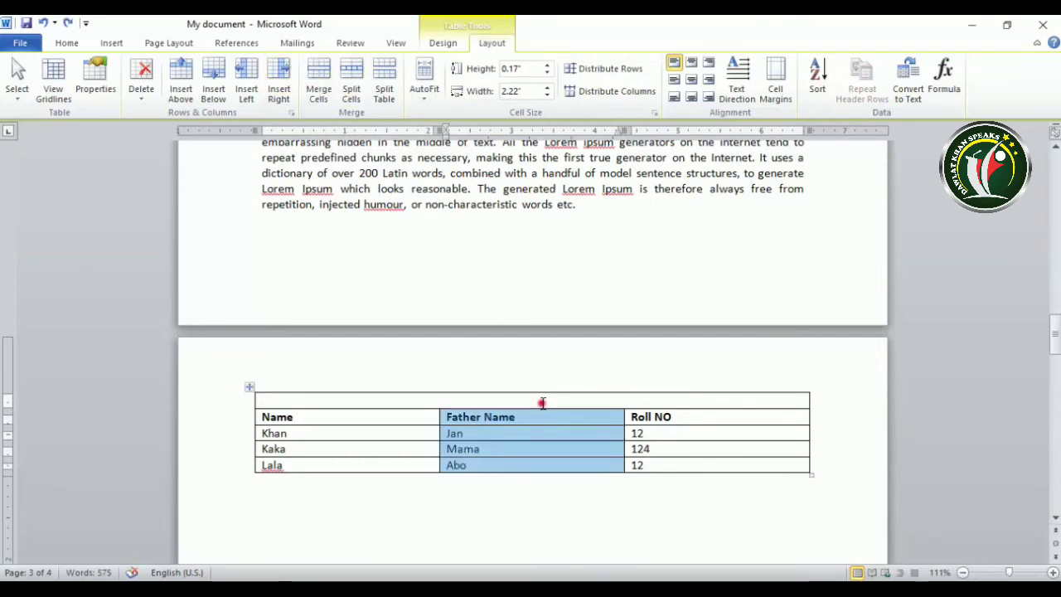
# Start typing the 'Name of Students' heading into the empty top row, correcting a typo.
pyautogui.click(542, 403)
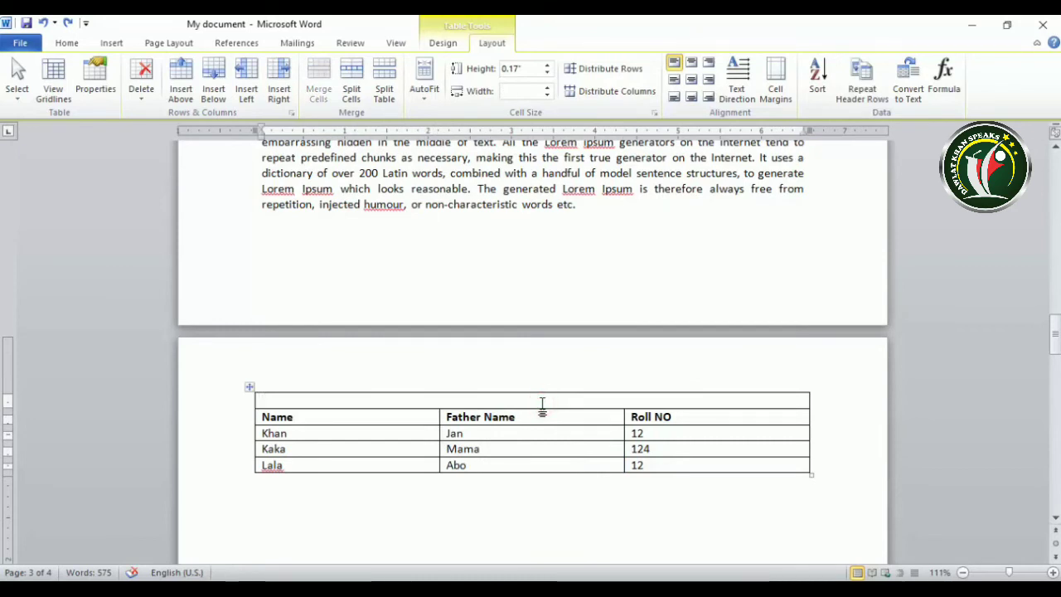
pyautogui.write('Da')
pyautogui.write('wlat')
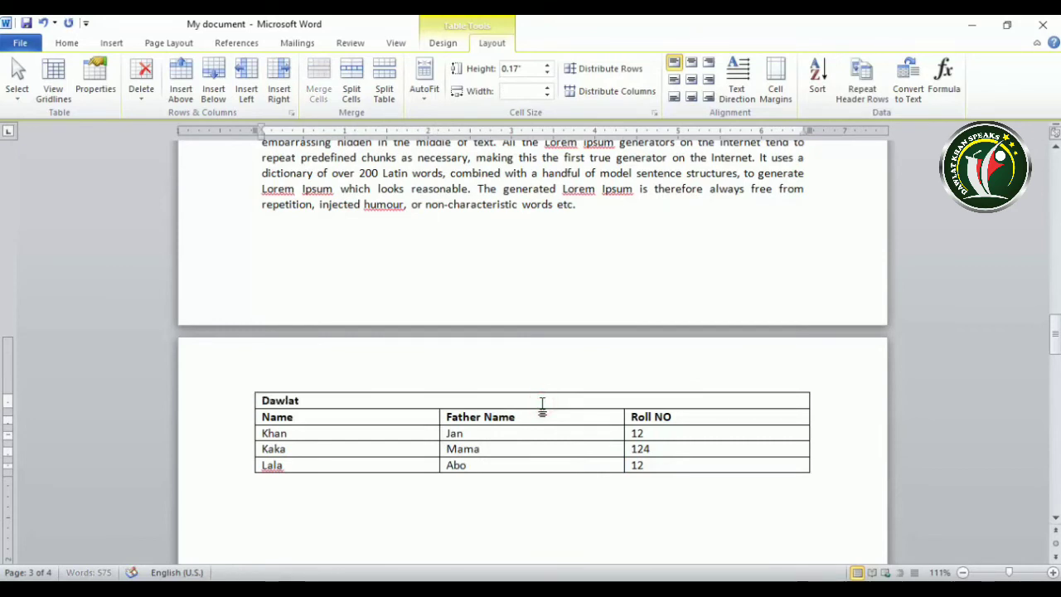
pyautogui.press('BackSpace')
pyautogui.press('BackSpace')
pyautogui.press('BackSpace')
pyautogui.press('BackSpace')
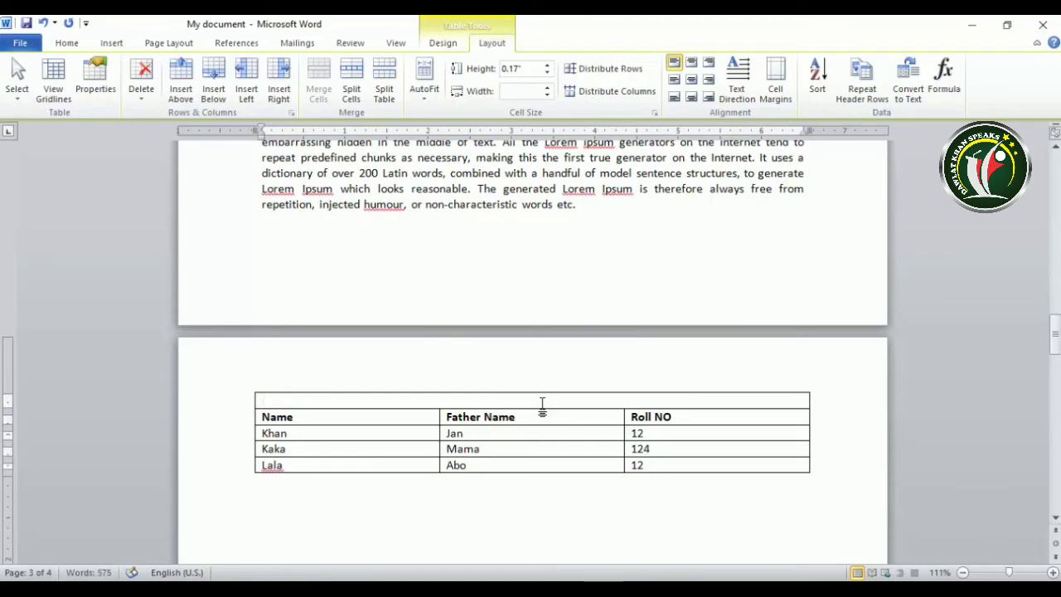
pyautogui.write('Name ofStud')
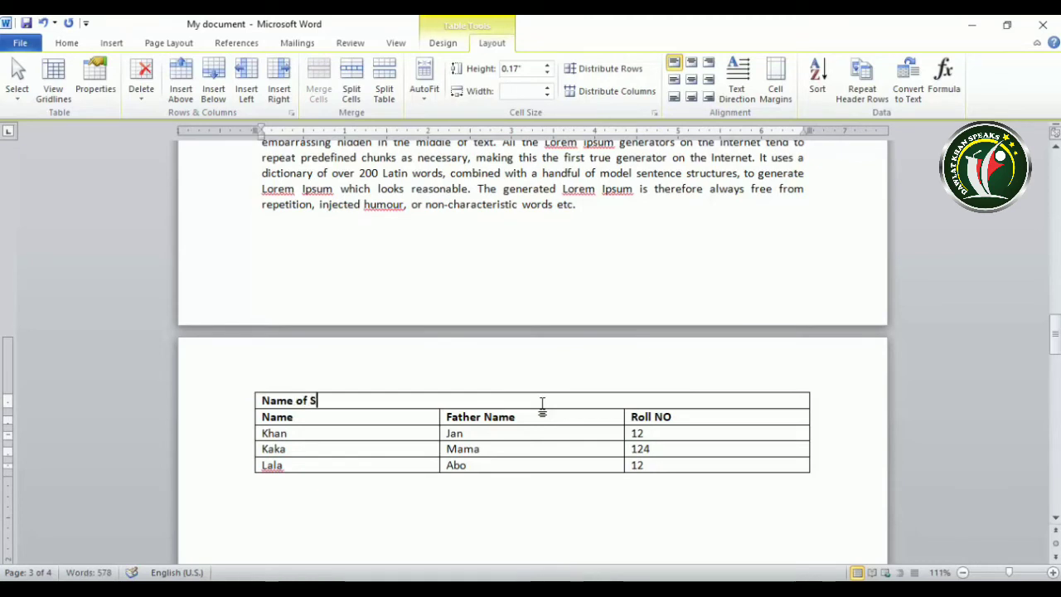
pyautogui.write('ents')
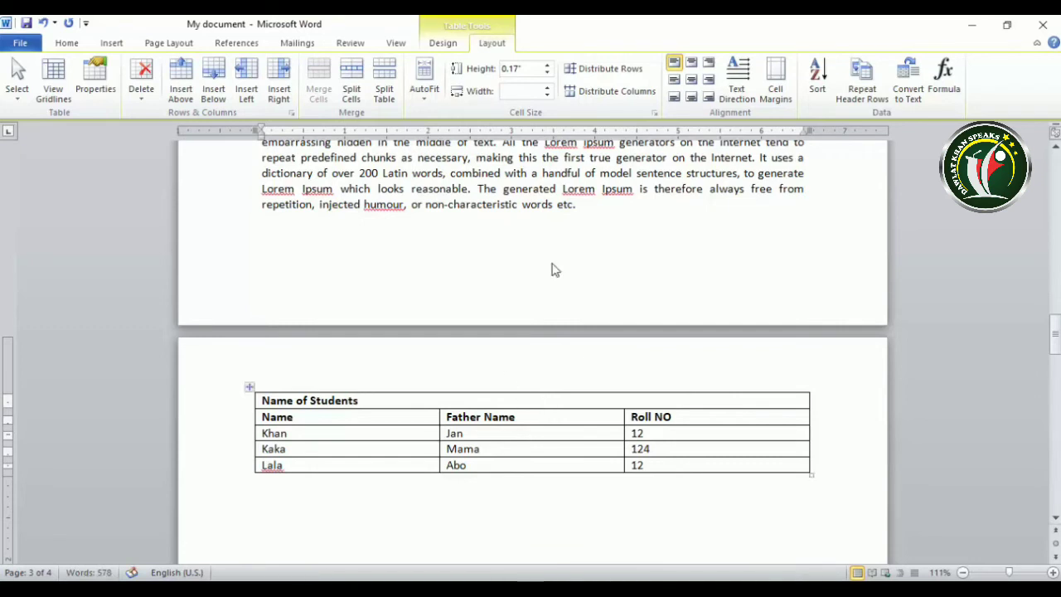
pyautogui.click(398, 423)
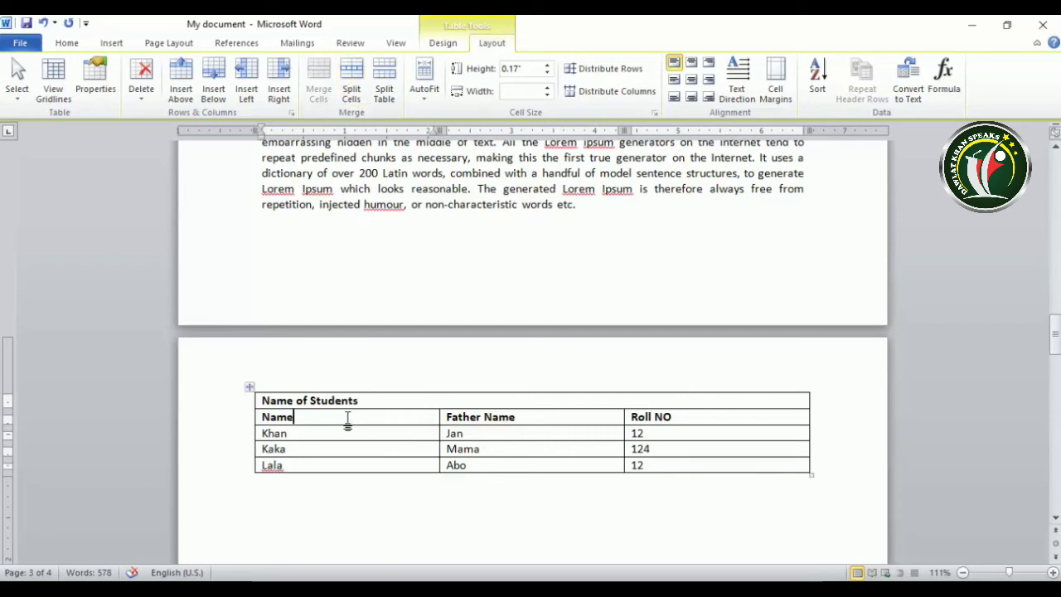
pyautogui.click(351, 86)
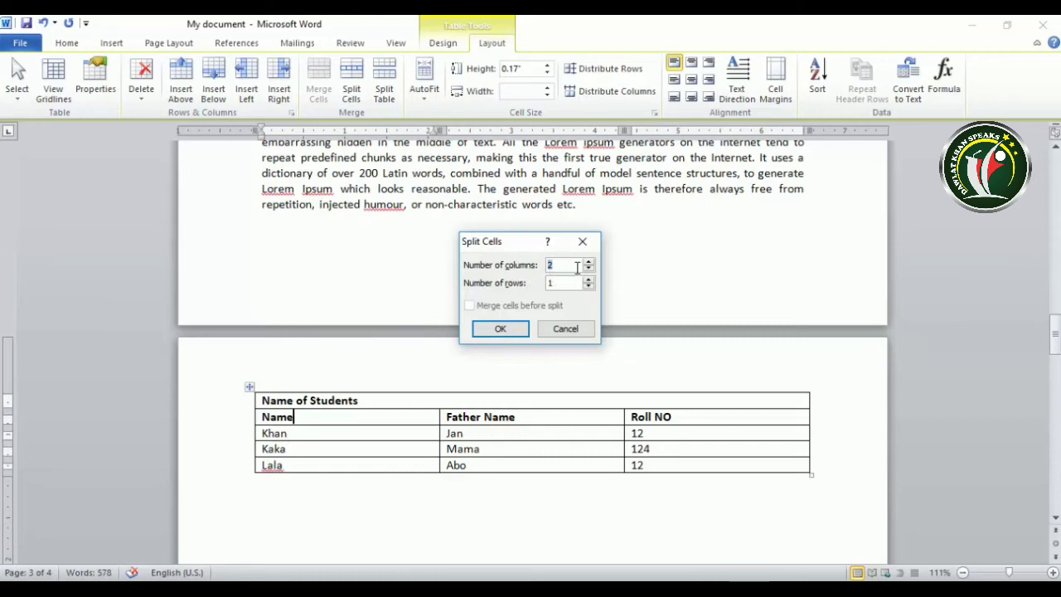
pyautogui.click(501, 329)
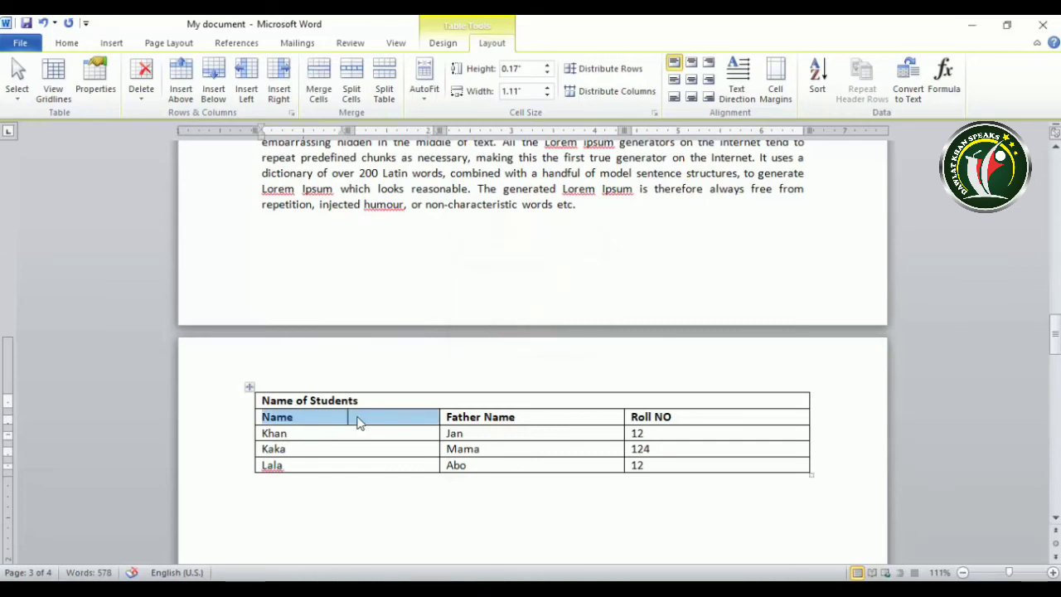
pyautogui.hotkey('ctrl', 'z')
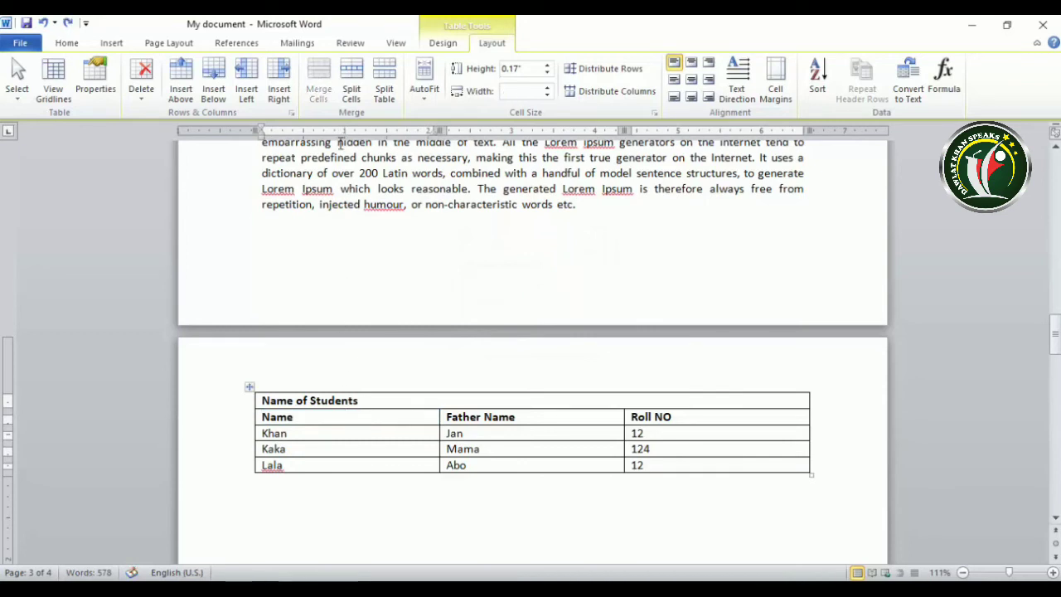
pyautogui.click(352, 91)
pyautogui.click(588, 278)
pyautogui.click(588, 278)
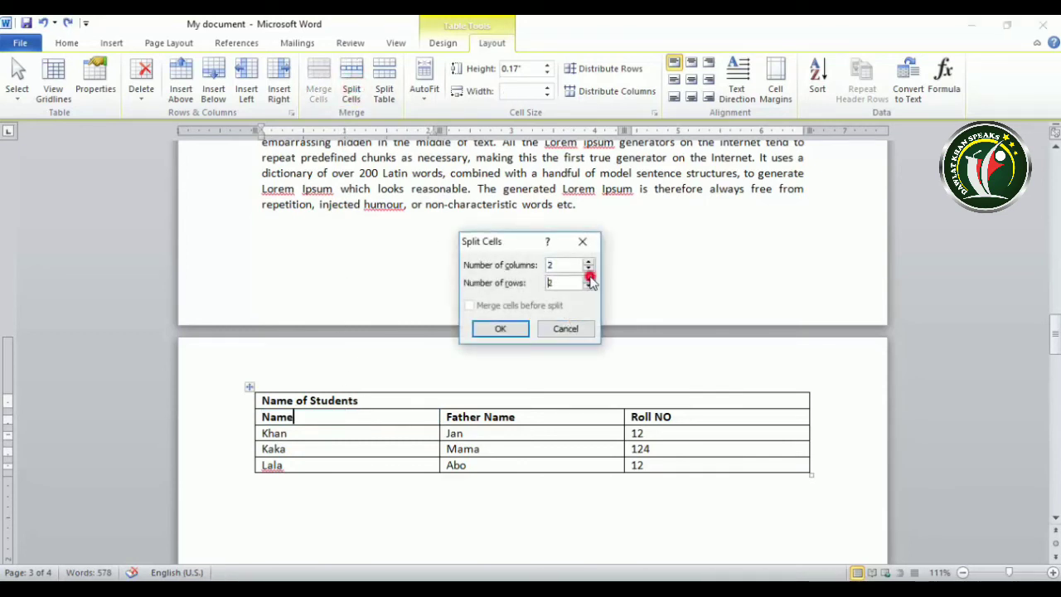
pyautogui.click(587, 278)
pyautogui.click(587, 279)
pyautogui.click(588, 262)
pyautogui.click(588, 262)
pyautogui.click(588, 262)
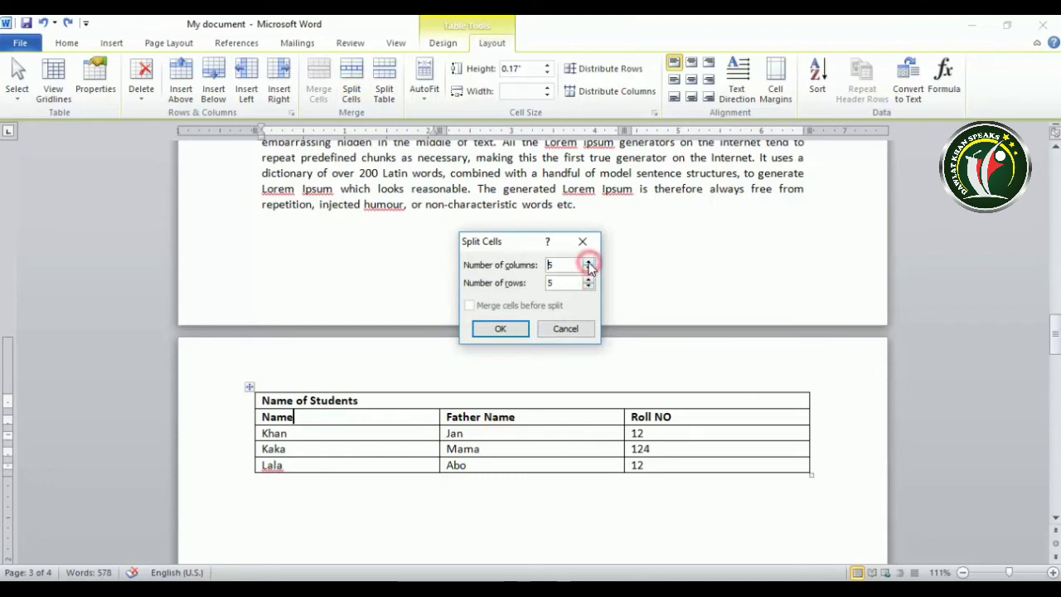
pyautogui.click(503, 329)
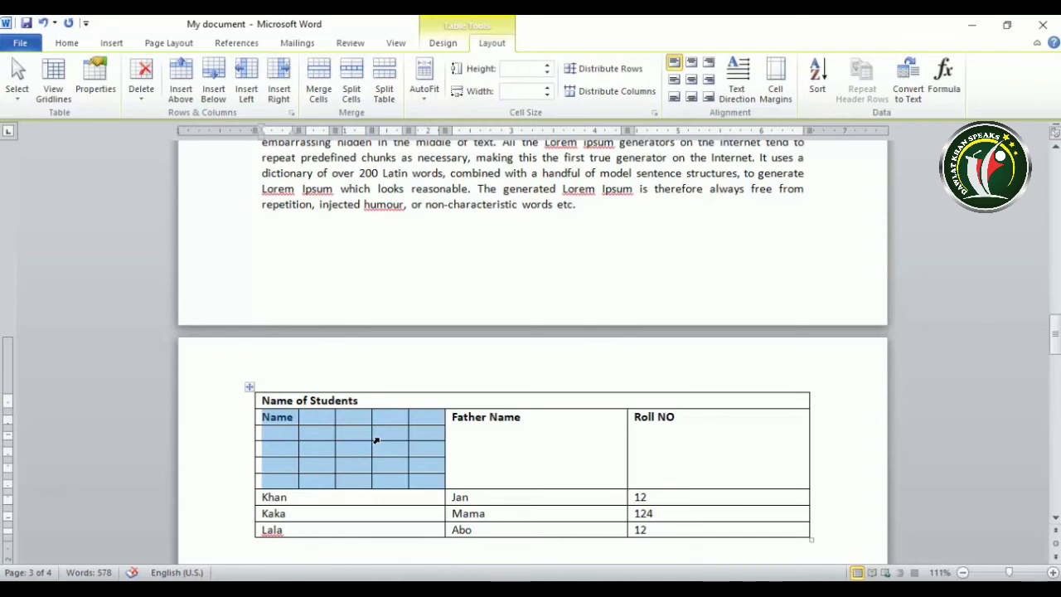
pyautogui.hotkey('ctrl', 'z')
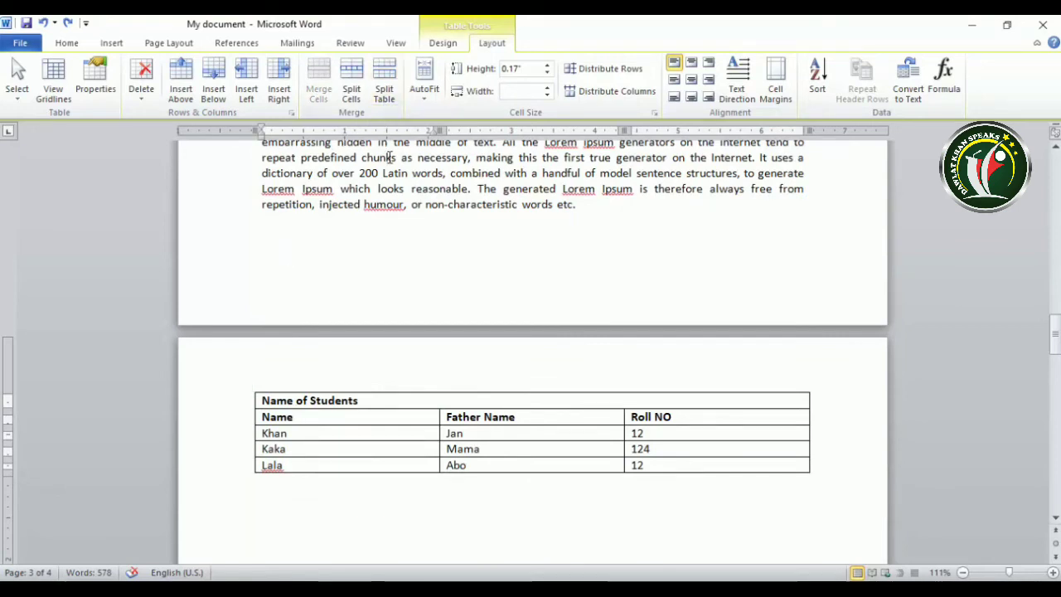
pyautogui.click(399, 438)
# Split the table above the Khan row, move the heading part up, then undo back.
pyautogui.moveTo(259, 433); pyautogui.dragTo(708, 433)
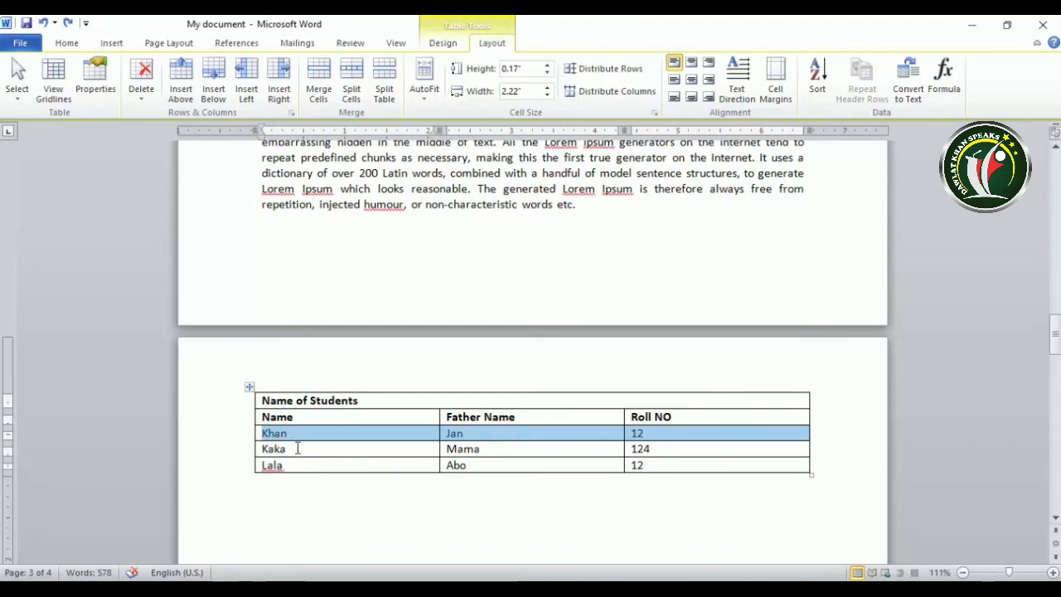
pyautogui.click(297, 448)
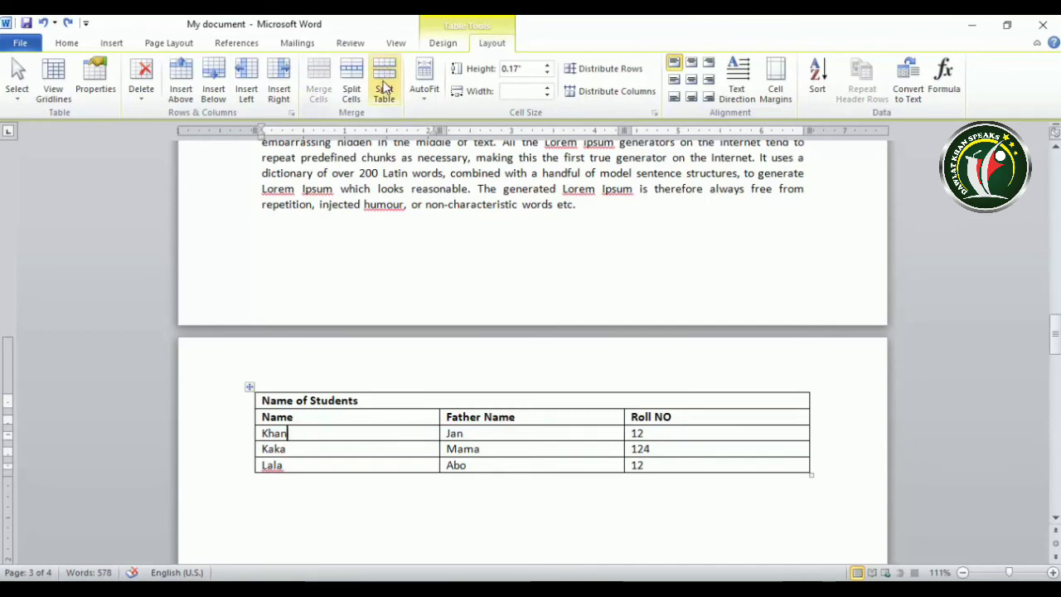
pyautogui.click(383, 85)
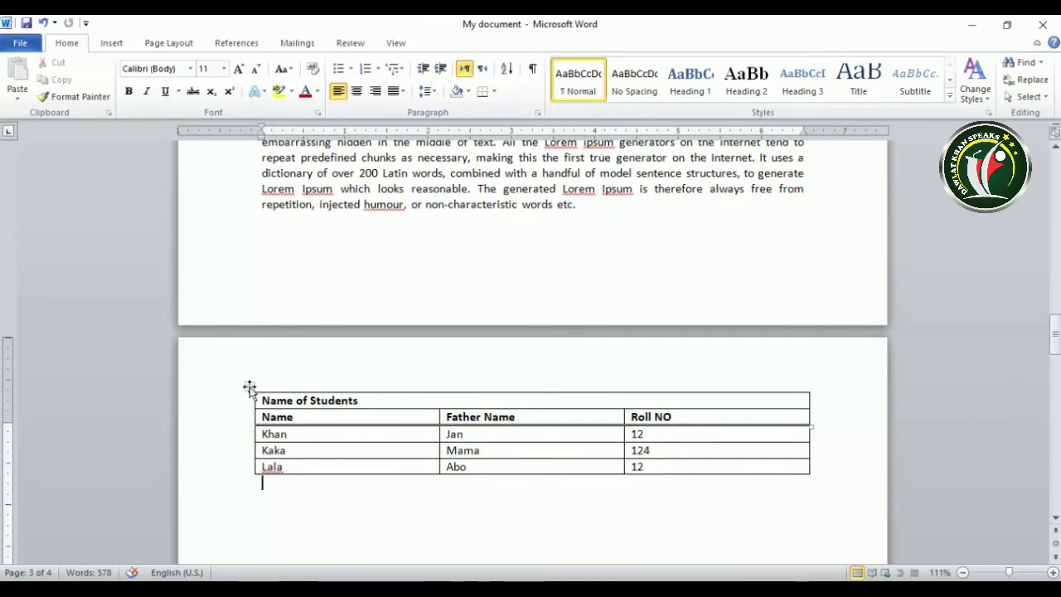
pyautogui.moveTo(250, 388); pyautogui.dragTo(276, 150)
pyautogui.scroll(1, 337, 267)
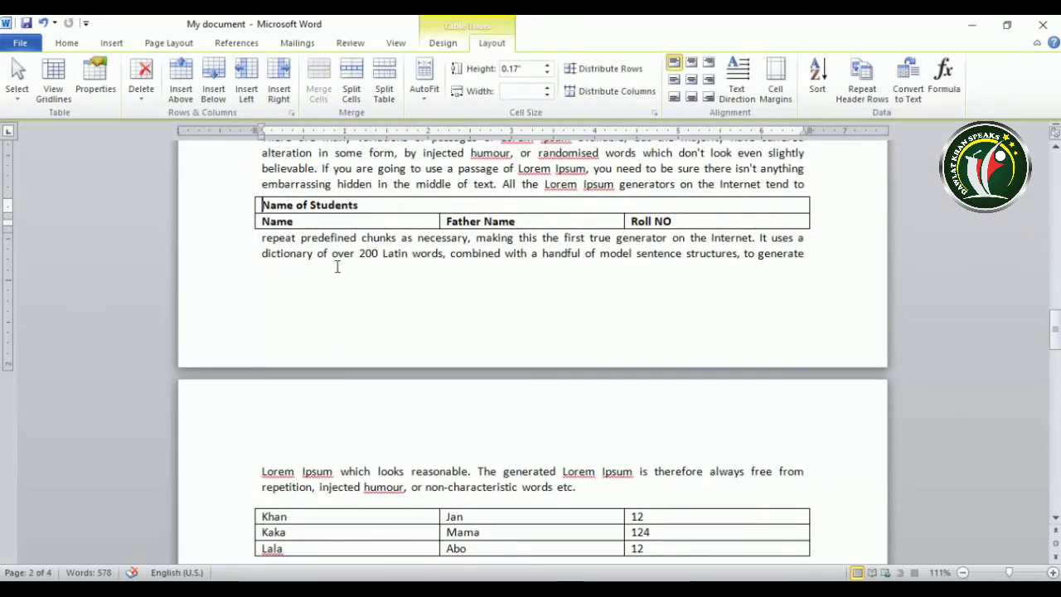
pyautogui.hotkey('ctrl', 'z')
pyautogui.hotkey('ctrl', 'z')
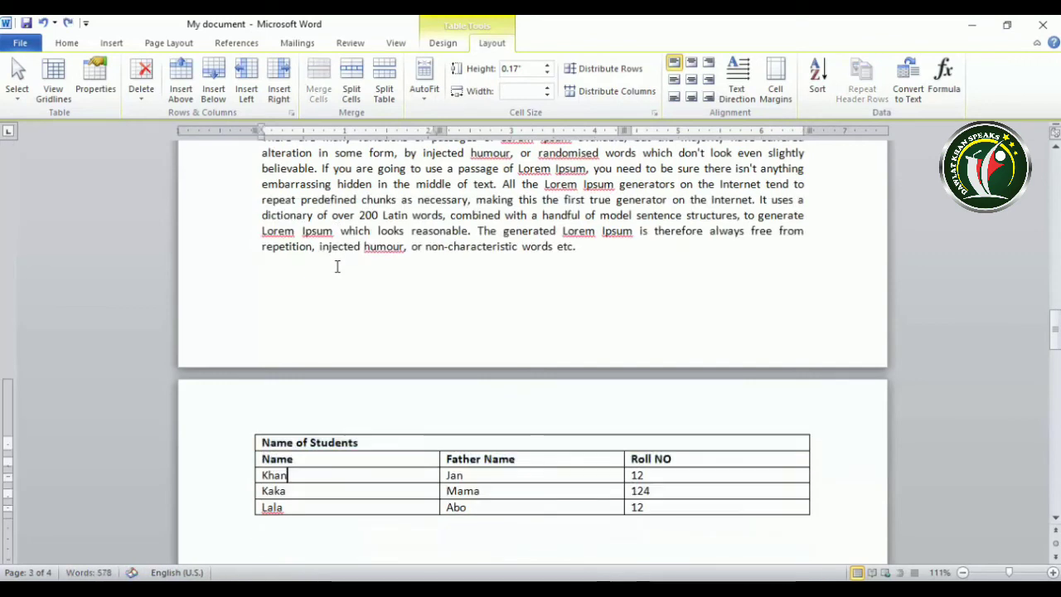
pyautogui.hotkey('ctrl', 'z')
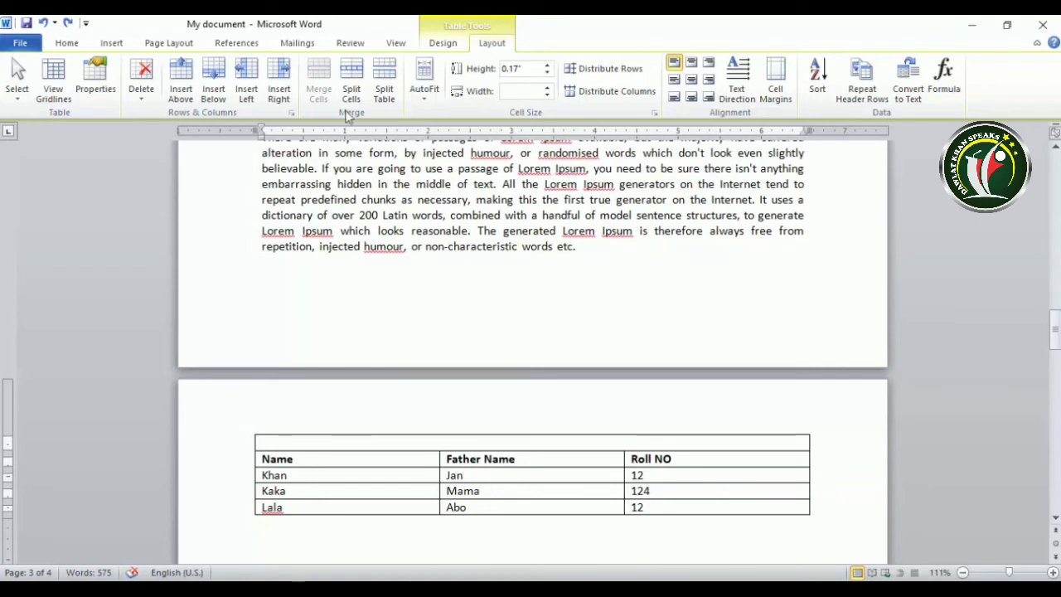
pyautogui.click(426, 93)
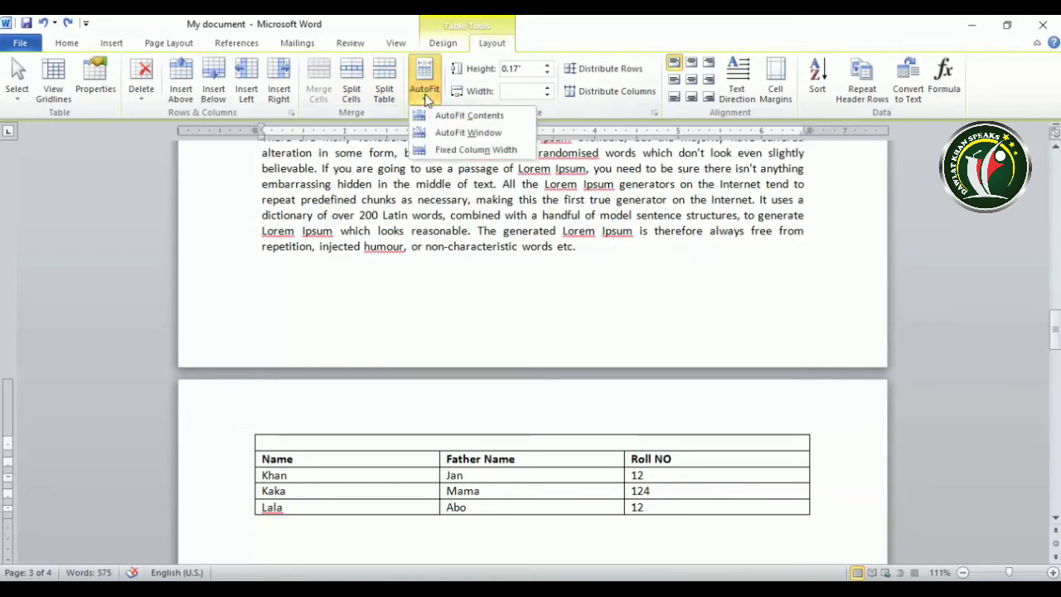
pyautogui.click(552, 455)
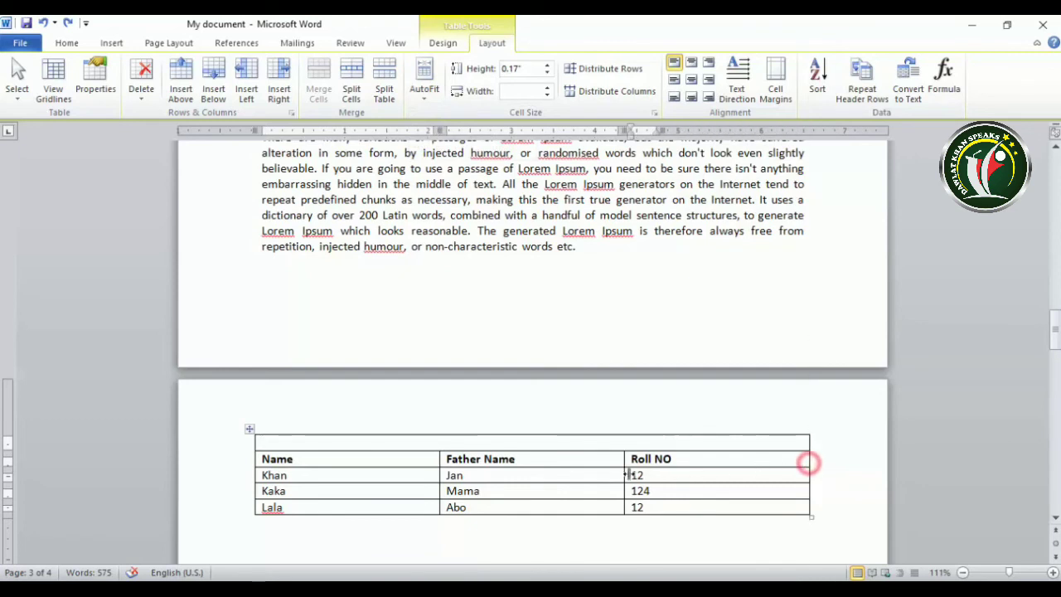
pyautogui.moveTo(808, 462); pyautogui.dragTo(558, 469)
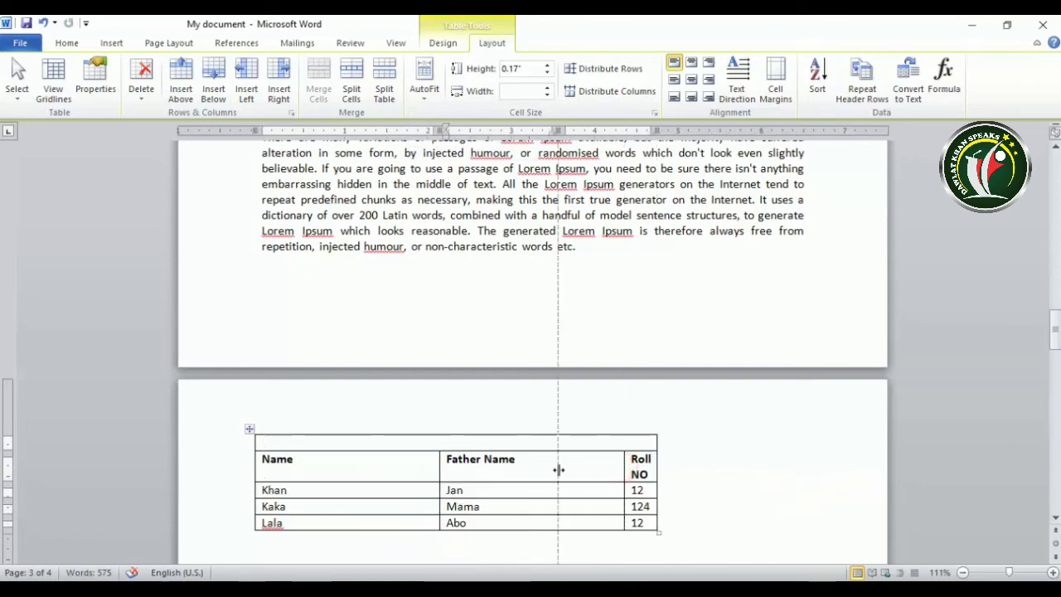
pyautogui.click(424, 83)
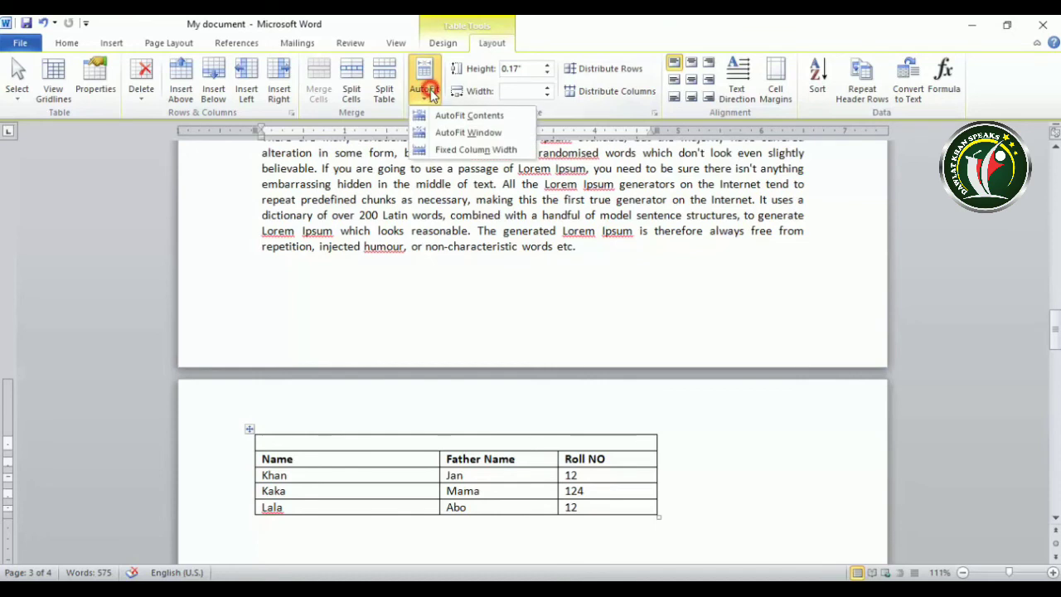
pyautogui.click(473, 116)
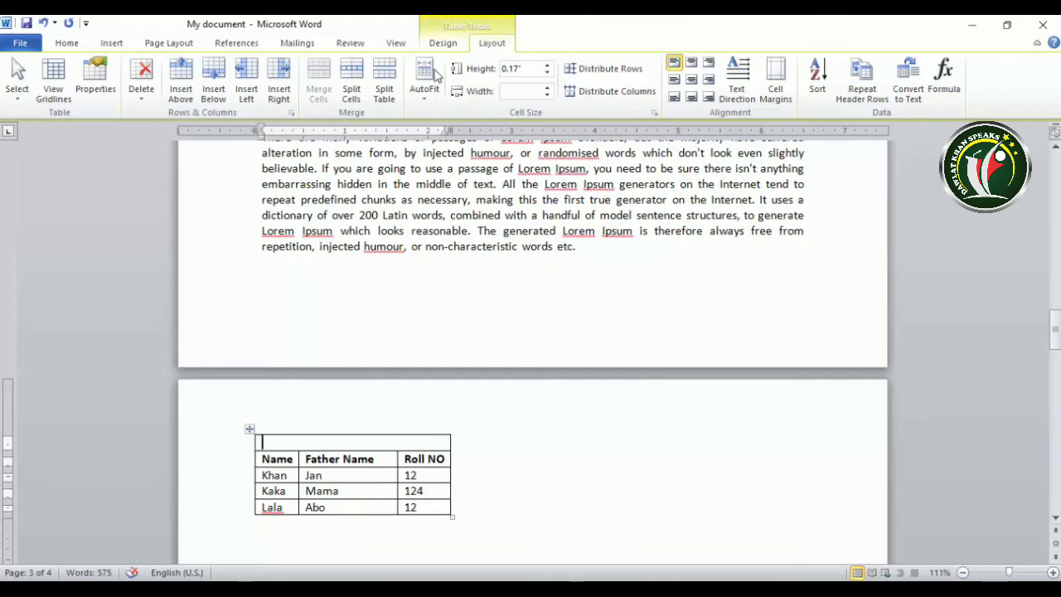
pyautogui.click(424, 83)
pyautogui.click(445, 131)
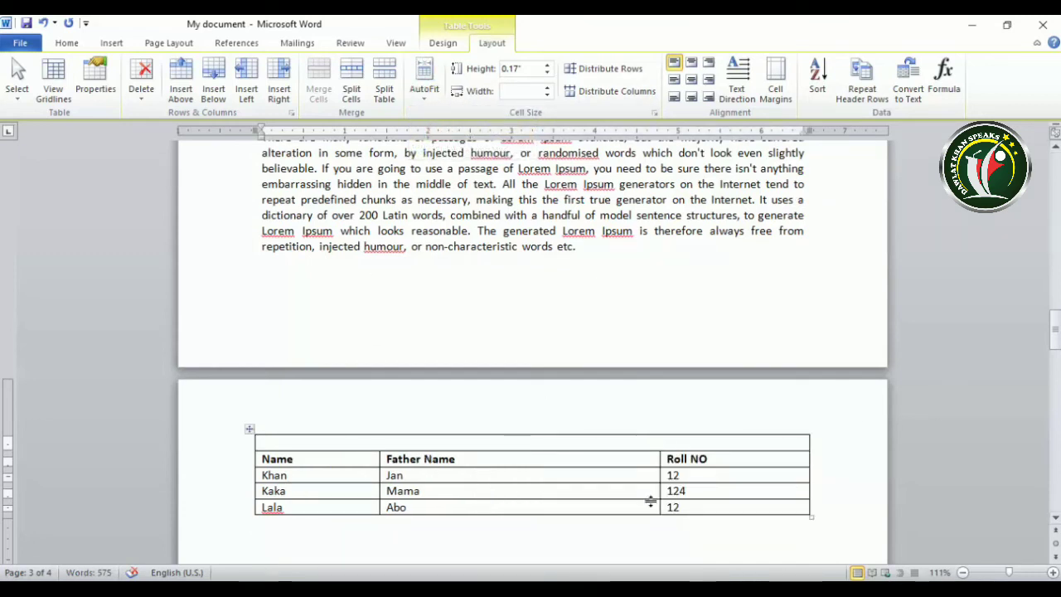
pyautogui.click(424, 83)
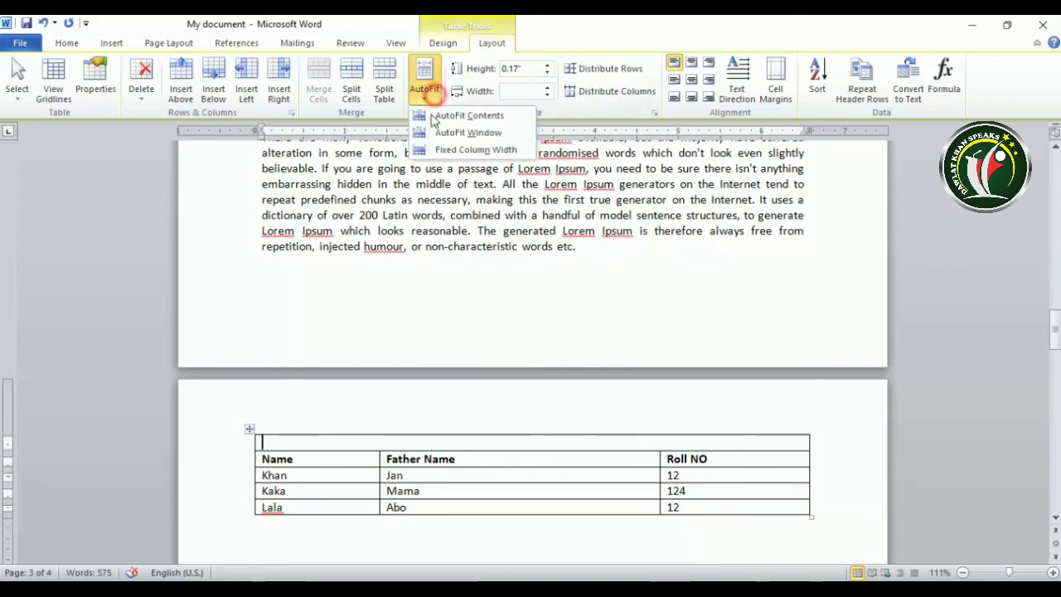
pyautogui.click(468, 152)
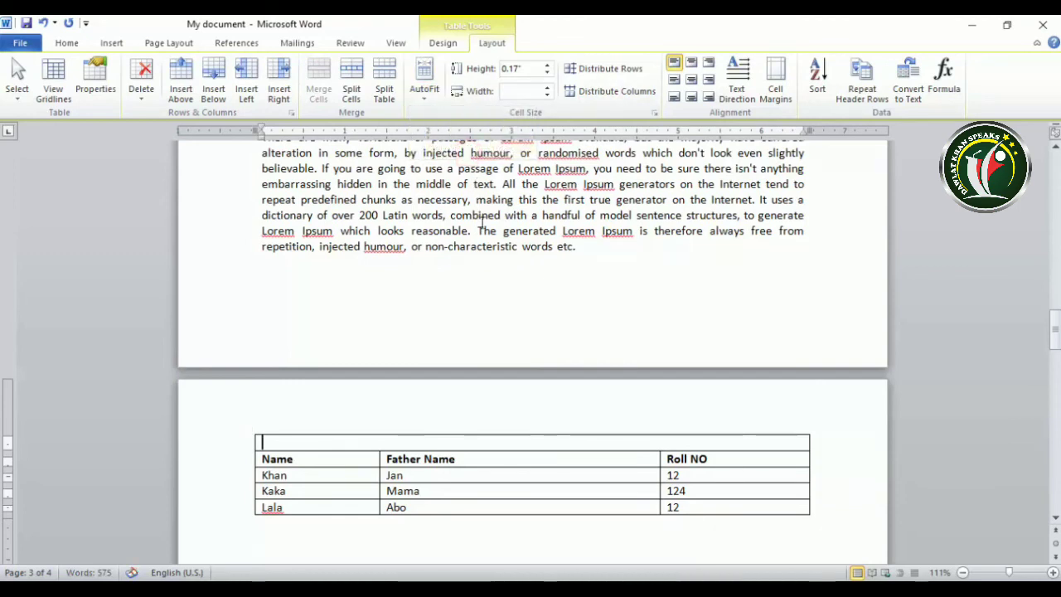
pyautogui.click(516, 456)
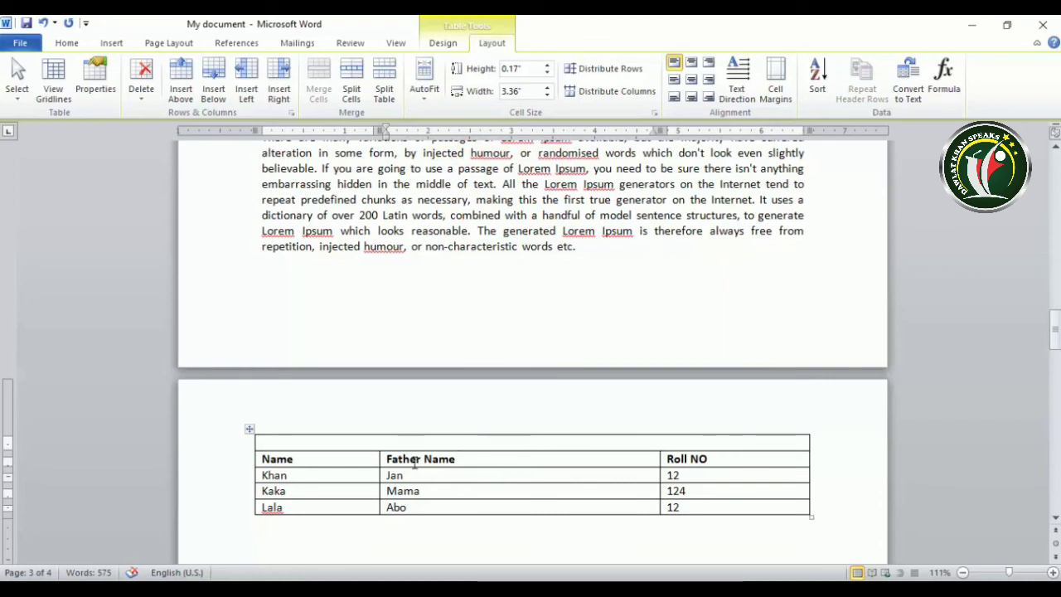
pyautogui.click(424, 87)
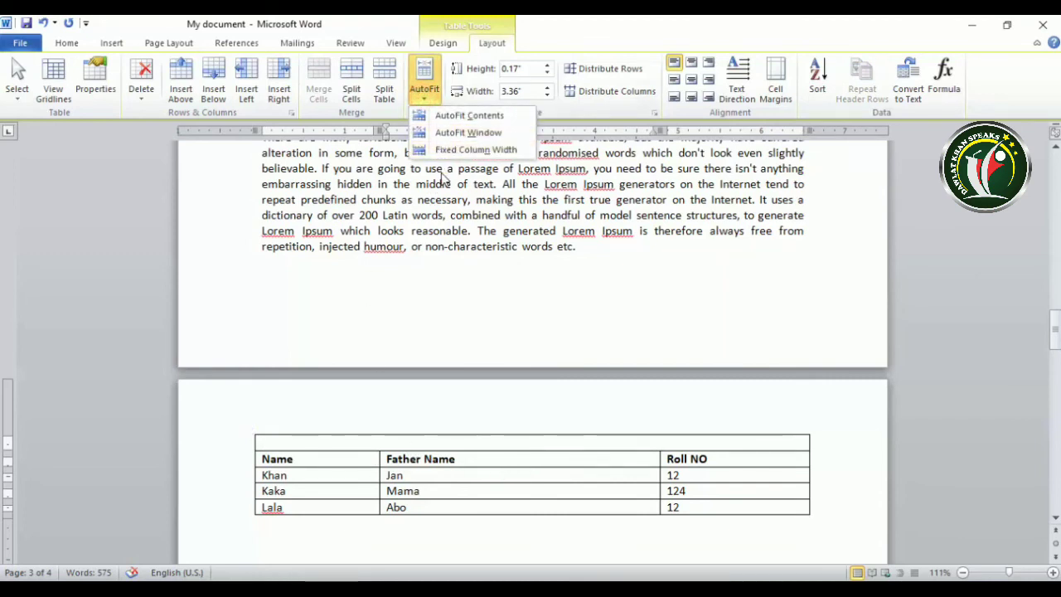
pyautogui.click(493, 474)
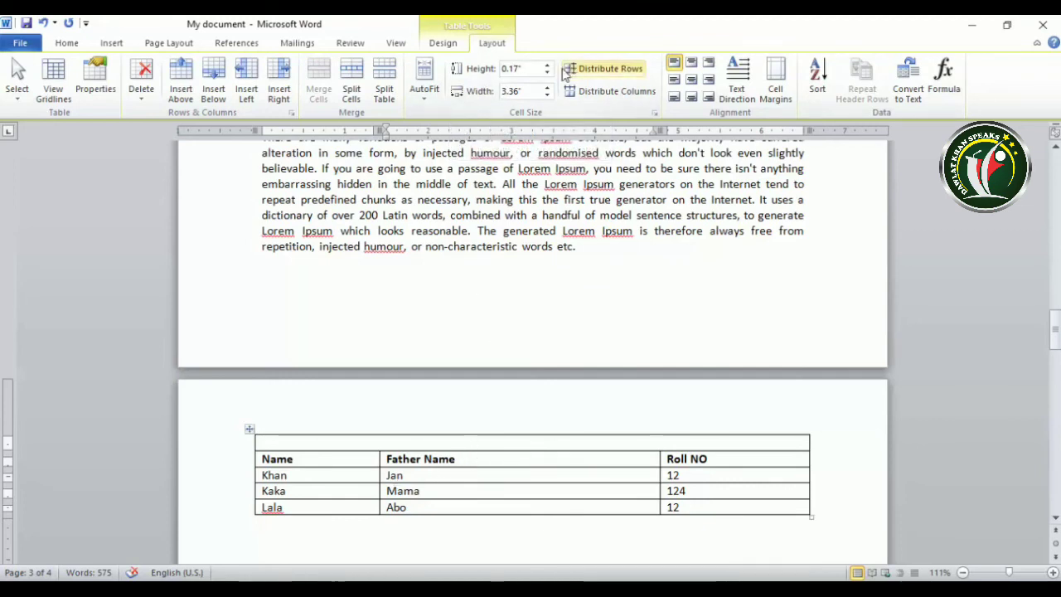
# Raise the header row height to 0.7" and set the Father Name column width to 2.8".
pyautogui.click(547, 65)
pyautogui.click(547, 64)
pyautogui.click(547, 64)
pyautogui.click(547, 65)
pyautogui.click(547, 65)
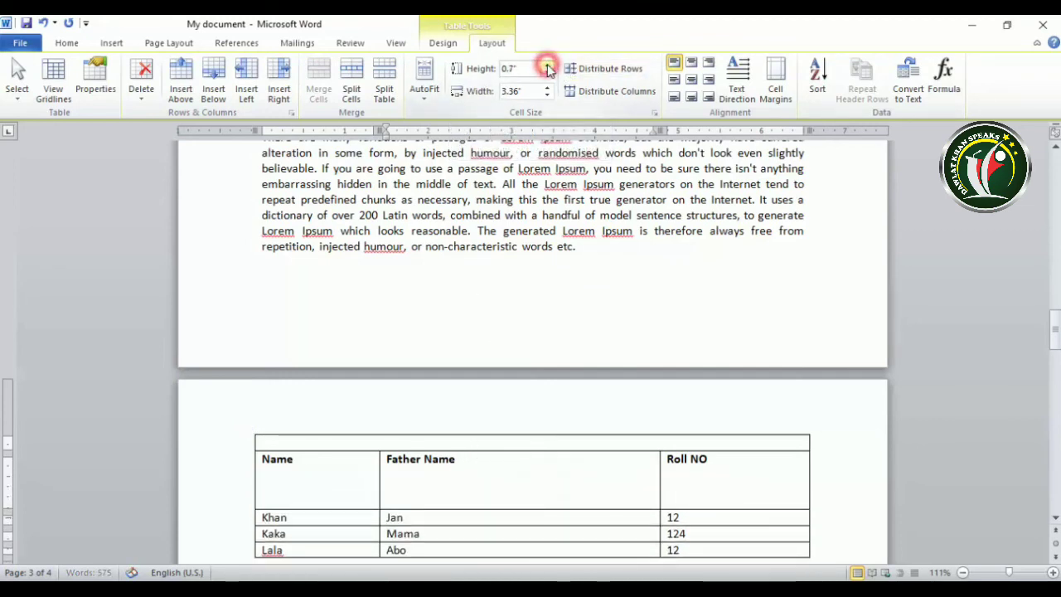
pyautogui.click(549, 92)
pyautogui.click(549, 91)
pyautogui.click(548, 91)
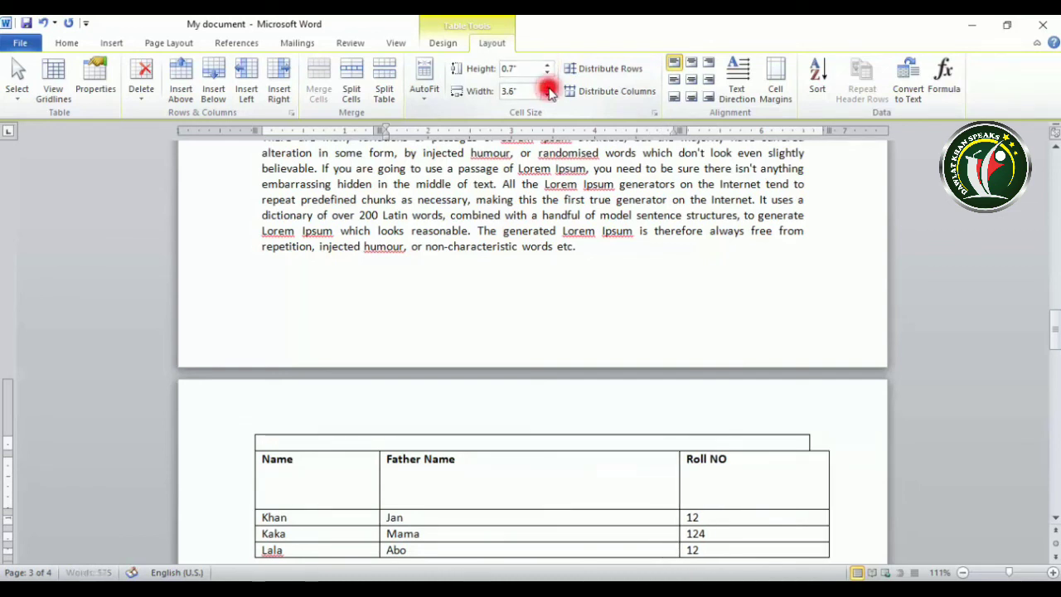
pyautogui.click(549, 92)
pyautogui.click(547, 96)
pyautogui.click(547, 96)
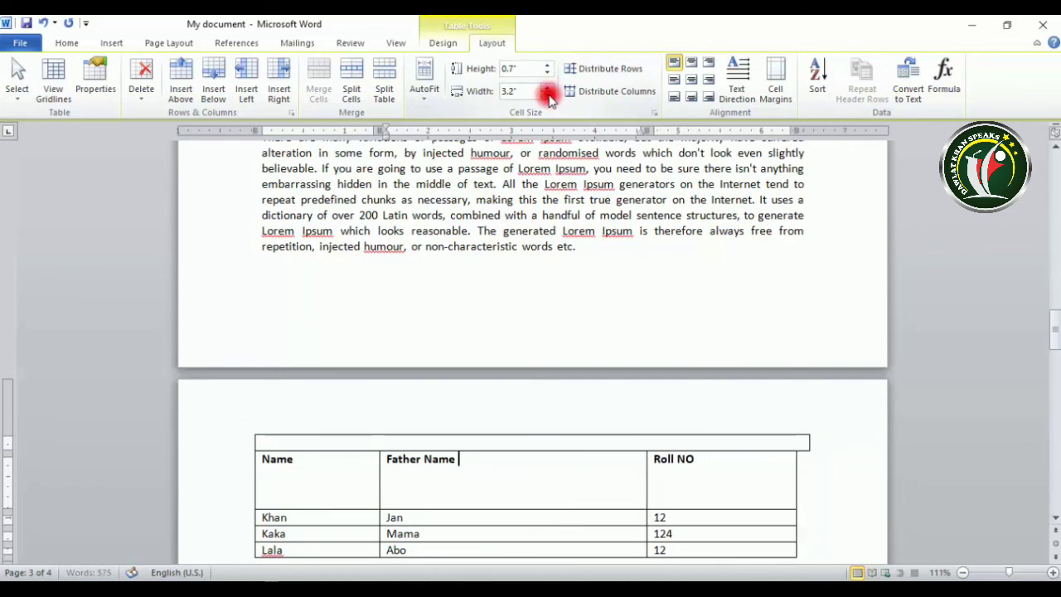
pyautogui.click(547, 96)
pyautogui.click(546, 96)
pyautogui.scroll(-2, 592, 387)
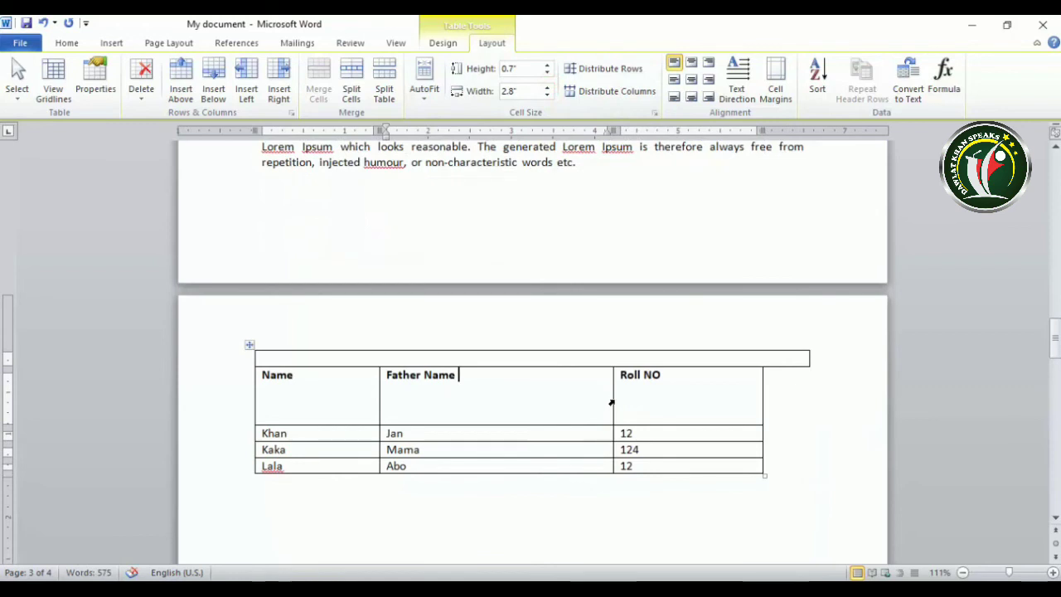
# Drag column borders to narrow Father Name and widen Name and Roll NO, and enlarge the top row.
pyautogui.moveTo(611, 402); pyautogui.dragTo(537, 402)
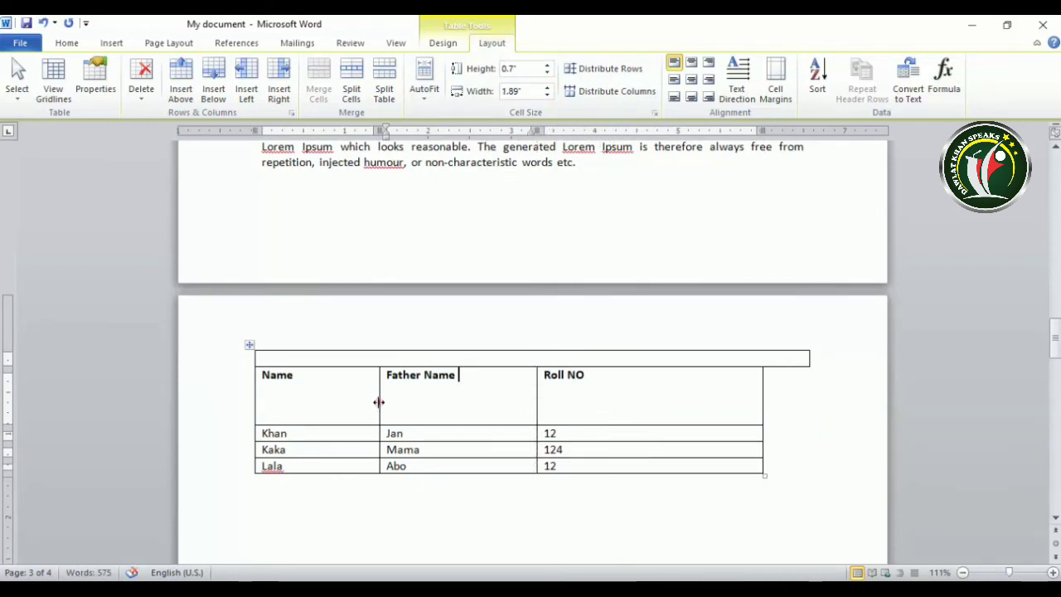
pyautogui.moveTo(378, 402); pyautogui.dragTo(410, 396)
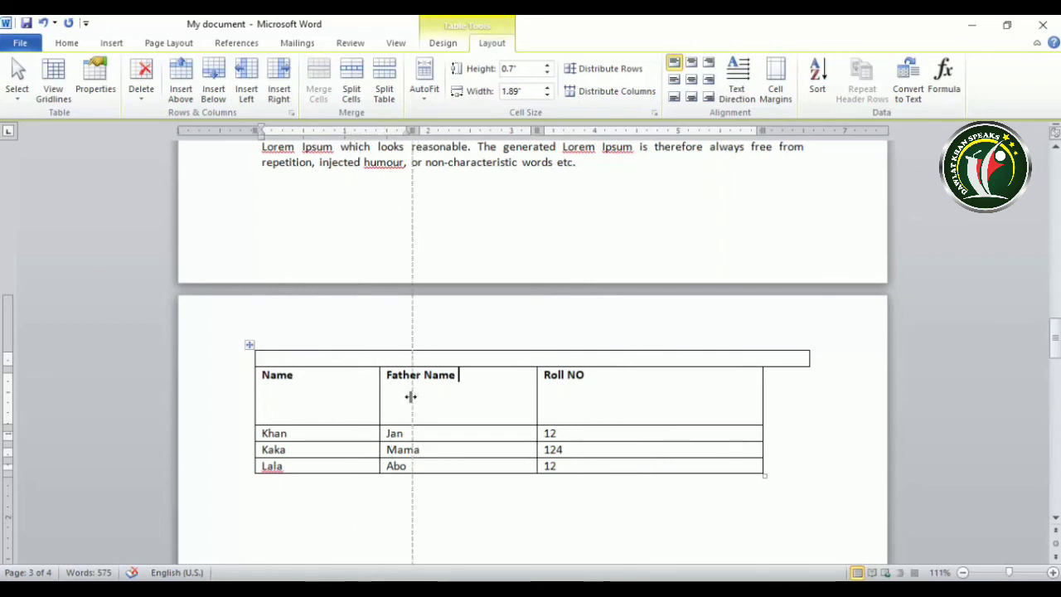
pyautogui.moveTo(411, 397); pyautogui.dragTo(418, 396)
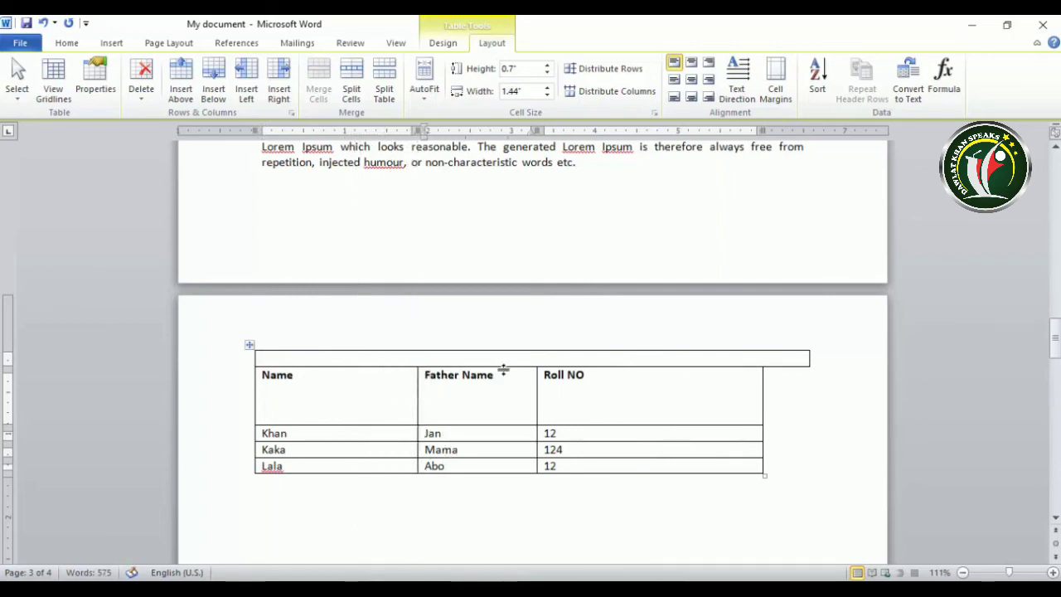
pyautogui.moveTo(502, 367); pyautogui.dragTo(503, 391)
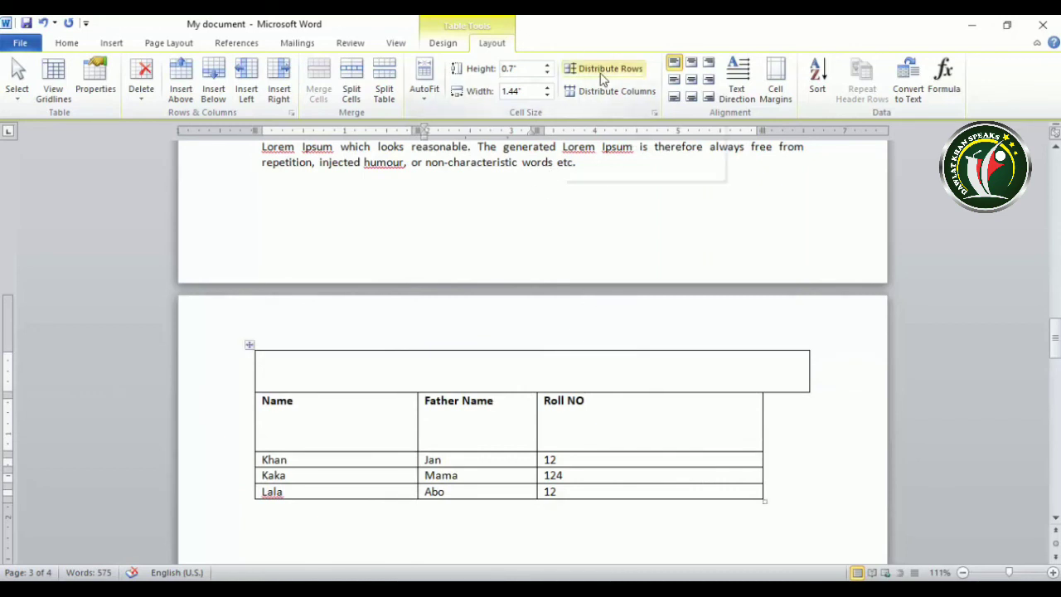
# Select the header row and shrink its height to 0.2".
pyautogui.click(747, 425)
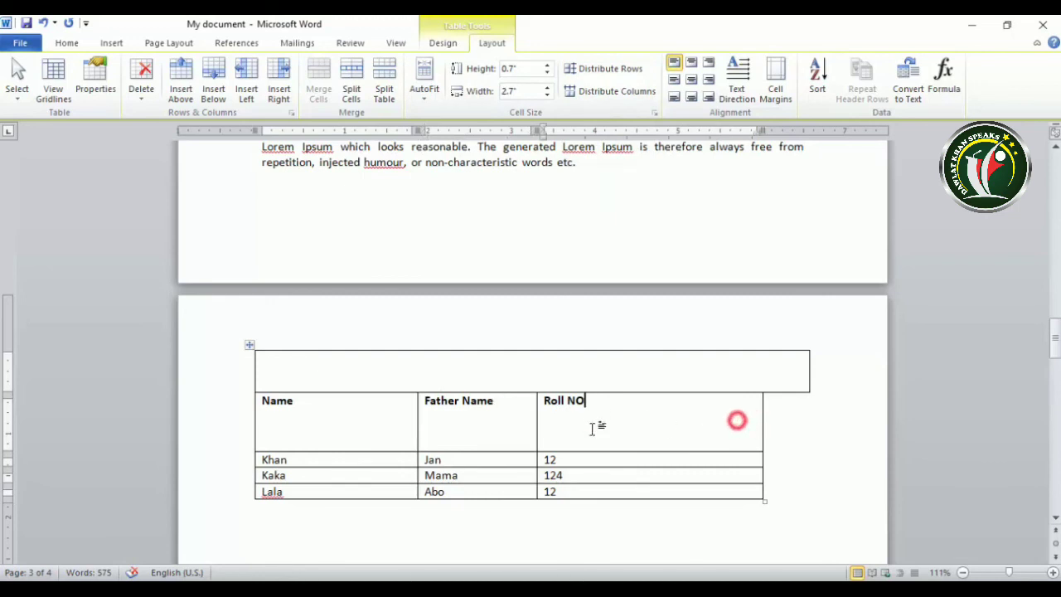
pyautogui.moveTo(684, 409); pyautogui.dragTo(302, 444)
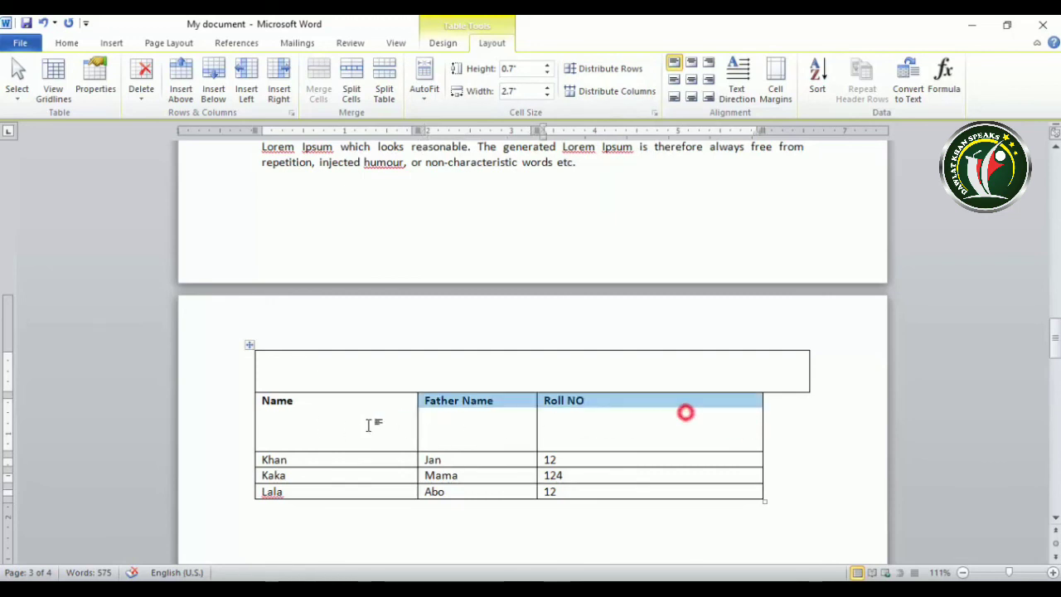
pyautogui.click(547, 74)
pyautogui.click(548, 74)
pyautogui.click(548, 73)
pyautogui.click(548, 73)
pyautogui.click(548, 73)
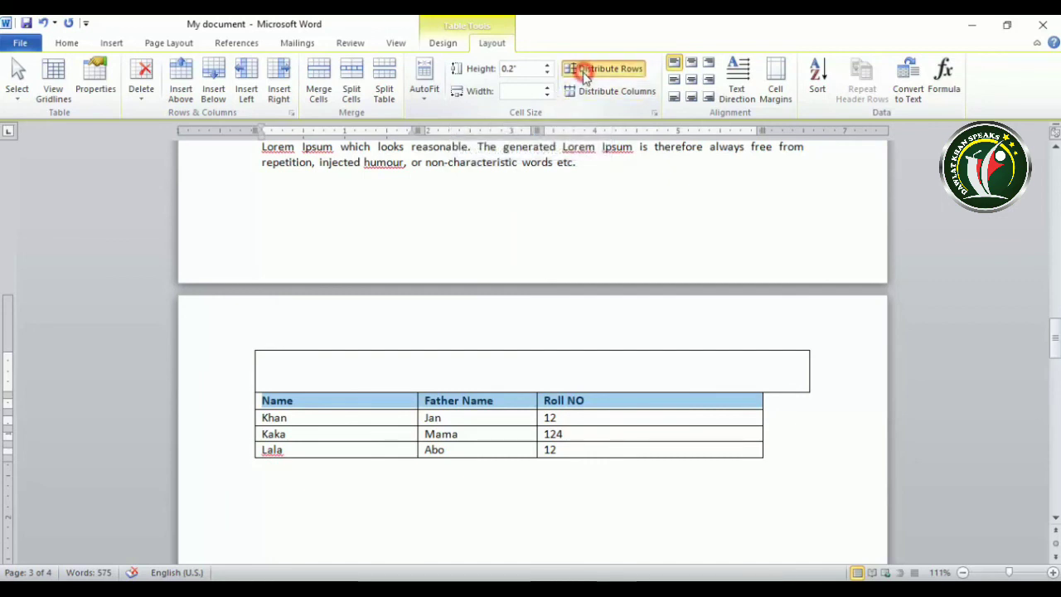
# Dismiss the multiple-rows warning, select all student rows and distribute their heights evenly.
pyautogui.click(585, 71)
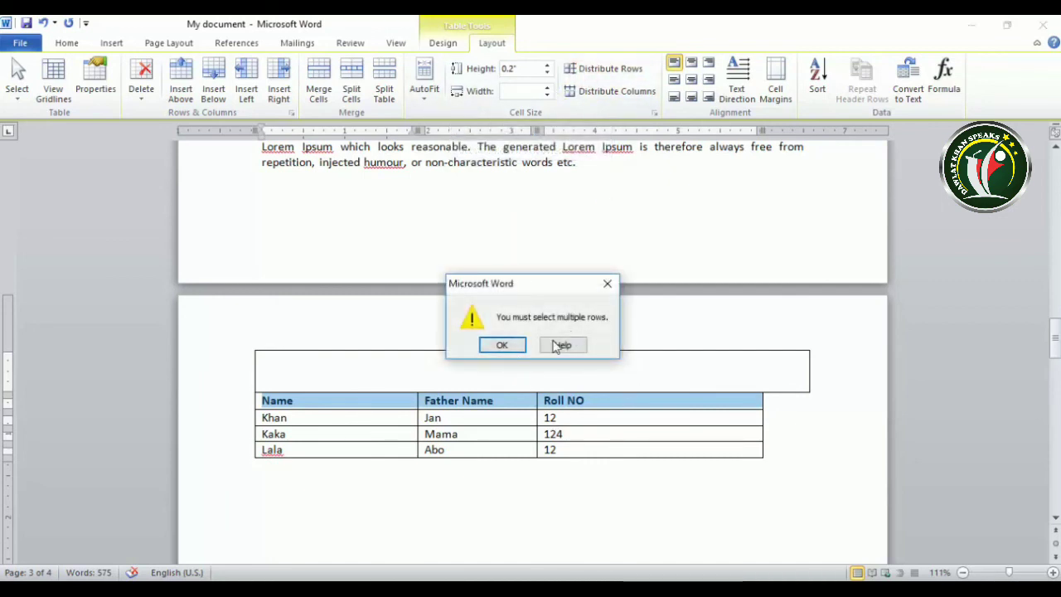
pyautogui.click(491, 348)
pyautogui.click(610, 419)
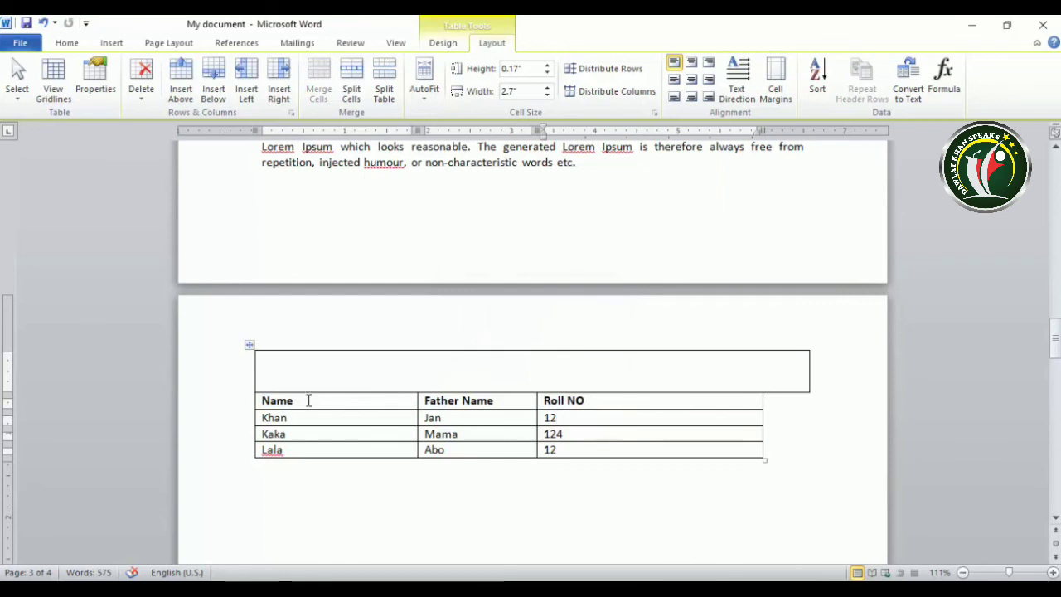
pyautogui.moveTo(305, 404); pyautogui.dragTo(653, 447)
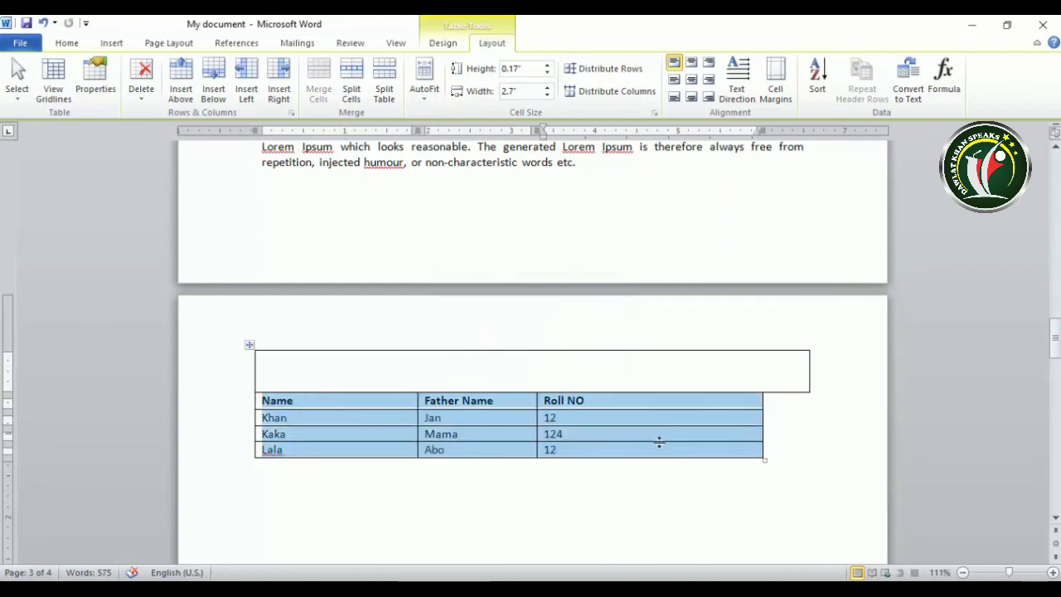
pyautogui.click(595, 69)
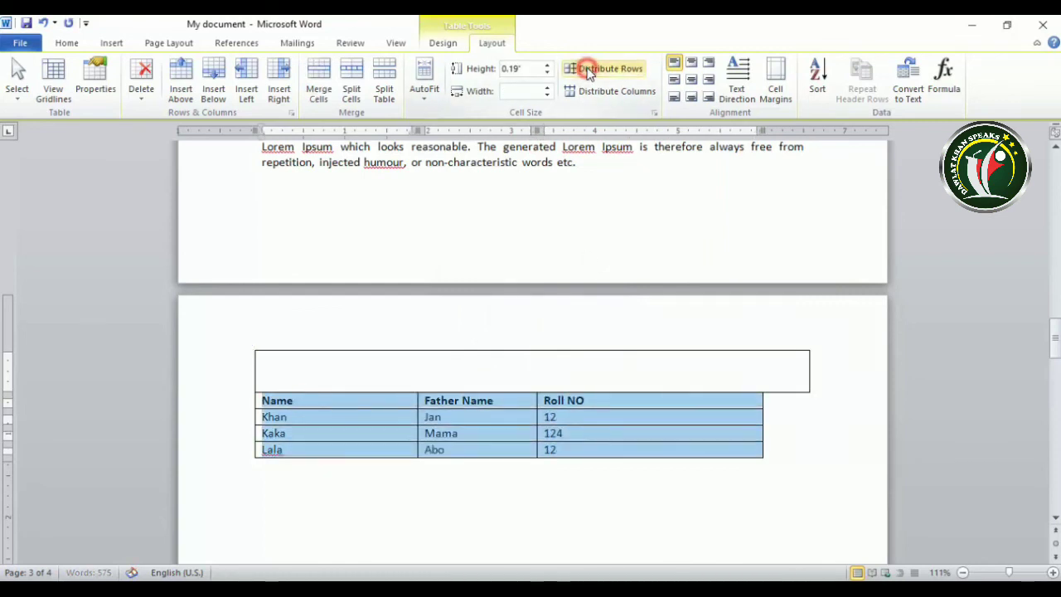
# Set the header row height to 0.5" and select the Name column down to Lala.
pyautogui.click(395, 413)
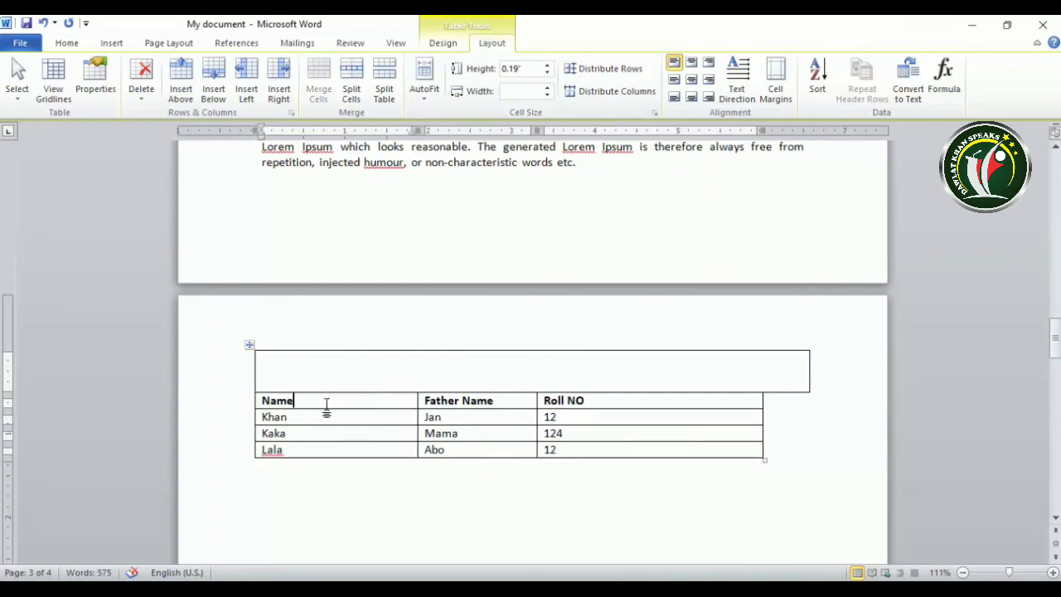
pyautogui.click(548, 69)
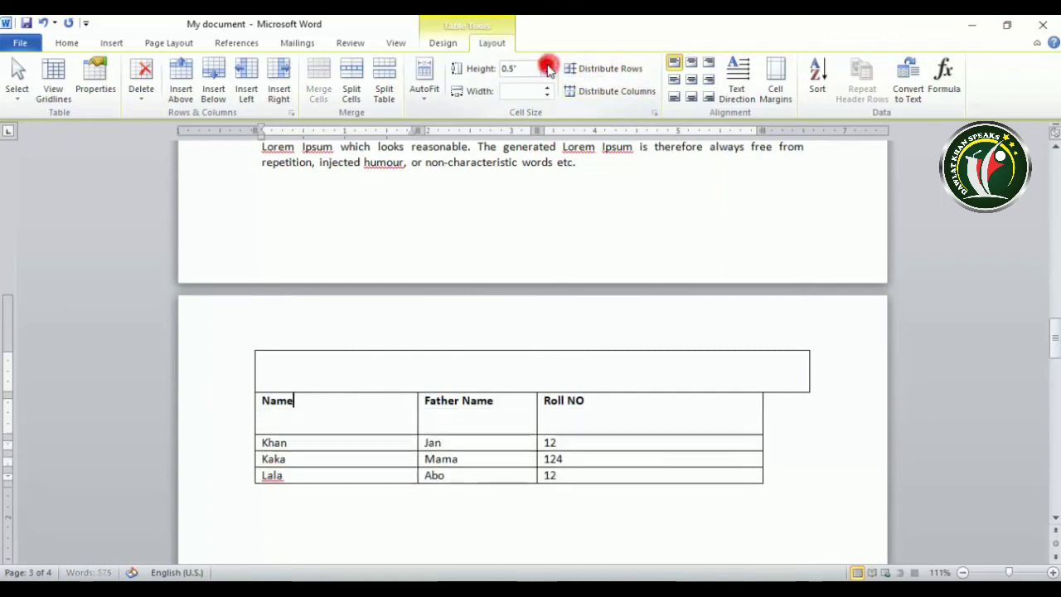
pyautogui.moveTo(312, 406); pyautogui.dragTo(333, 476)
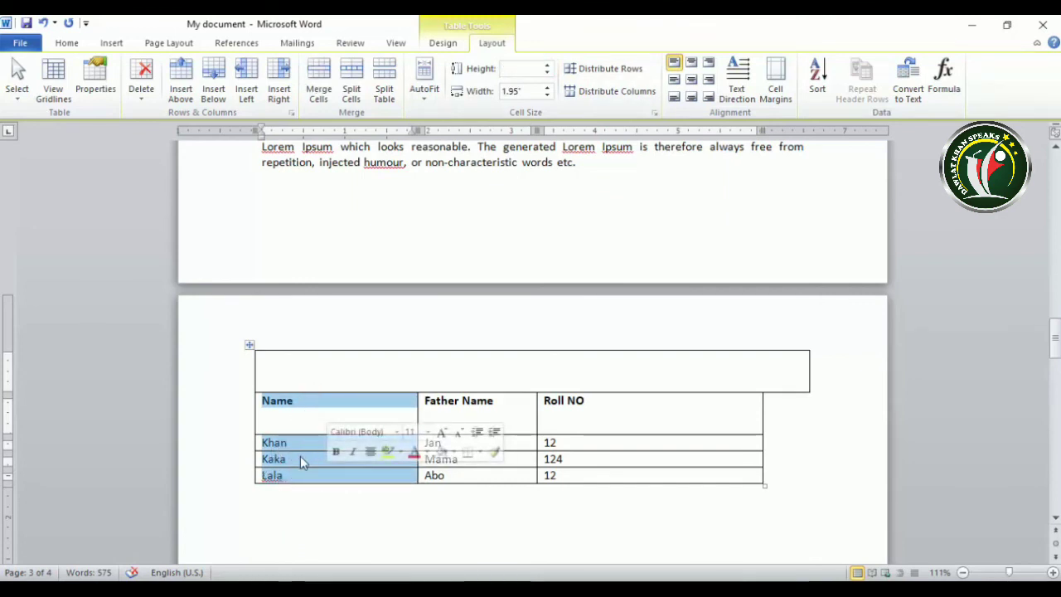
# Try Distribute Rows and undo it, then drag the Father Name/Roll NO border right.
pyautogui.click(605, 68)
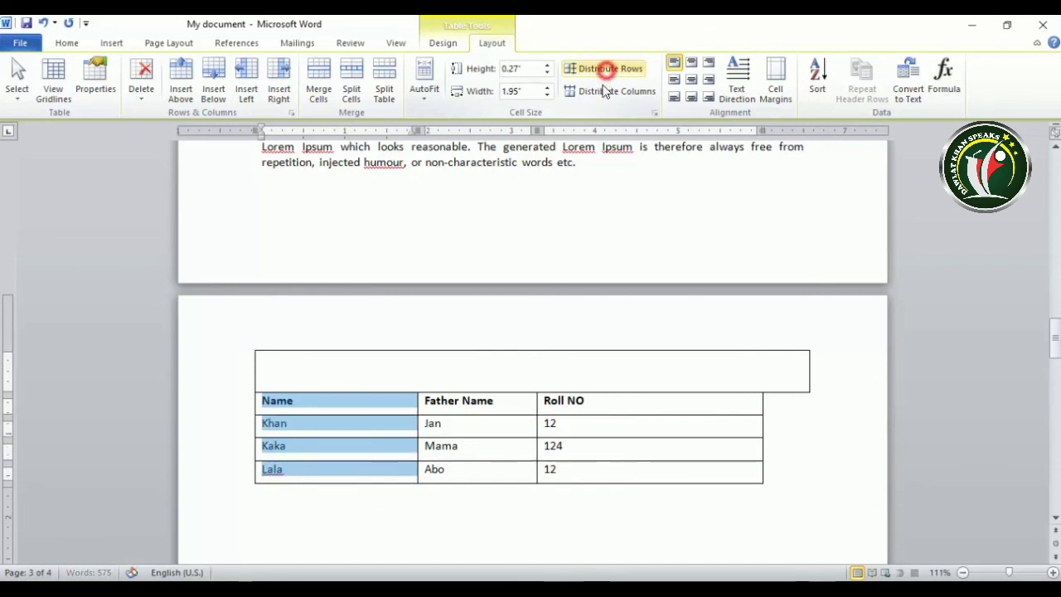
pyautogui.click(376, 429)
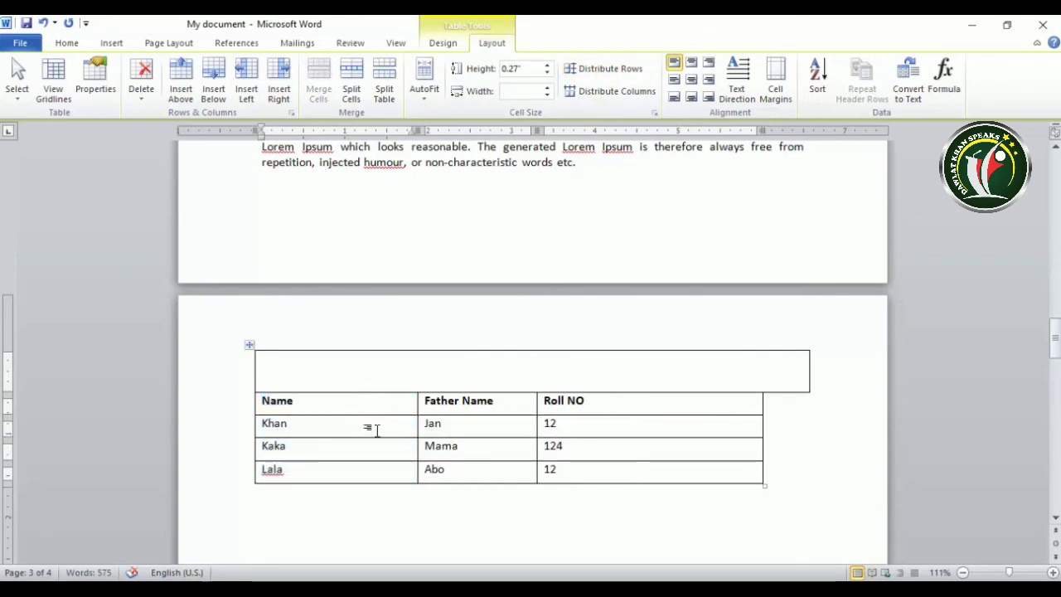
pyautogui.hotkey('ctrl', 'z')
pyautogui.moveTo(536, 418); pyautogui.dragTo(689, 416)
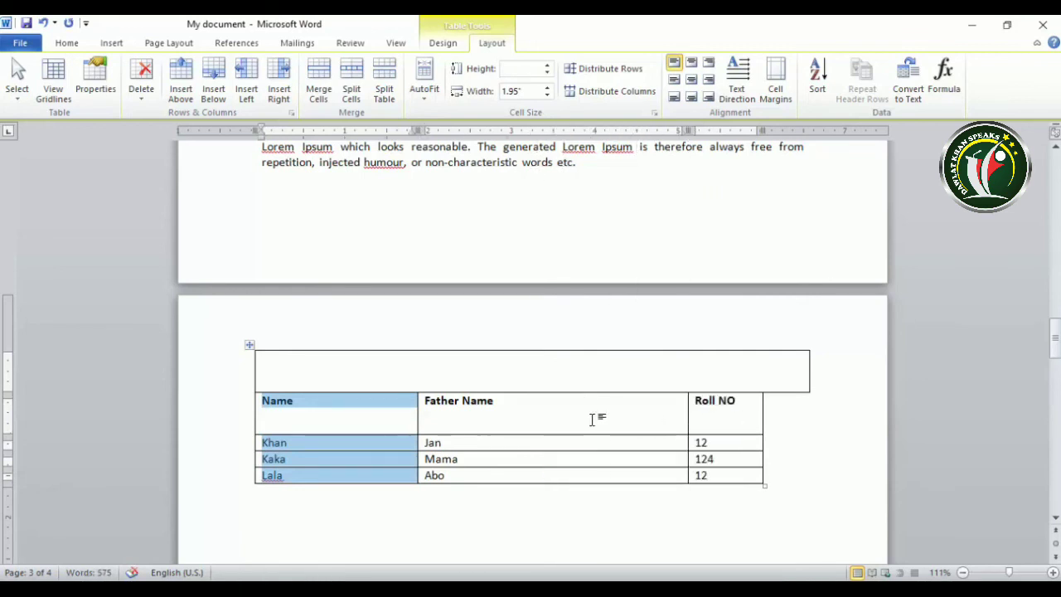
# Select the header row, try Distribute Columns, and undo the equal widths.
pyautogui.moveTo(318, 416); pyautogui.dragTo(709, 416)
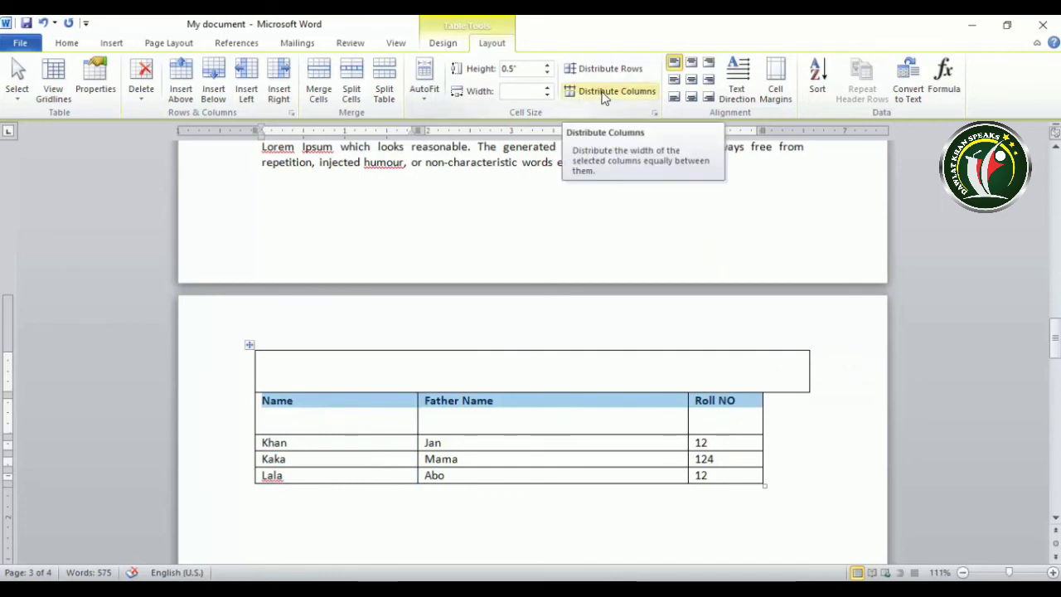
pyautogui.click(634, 98)
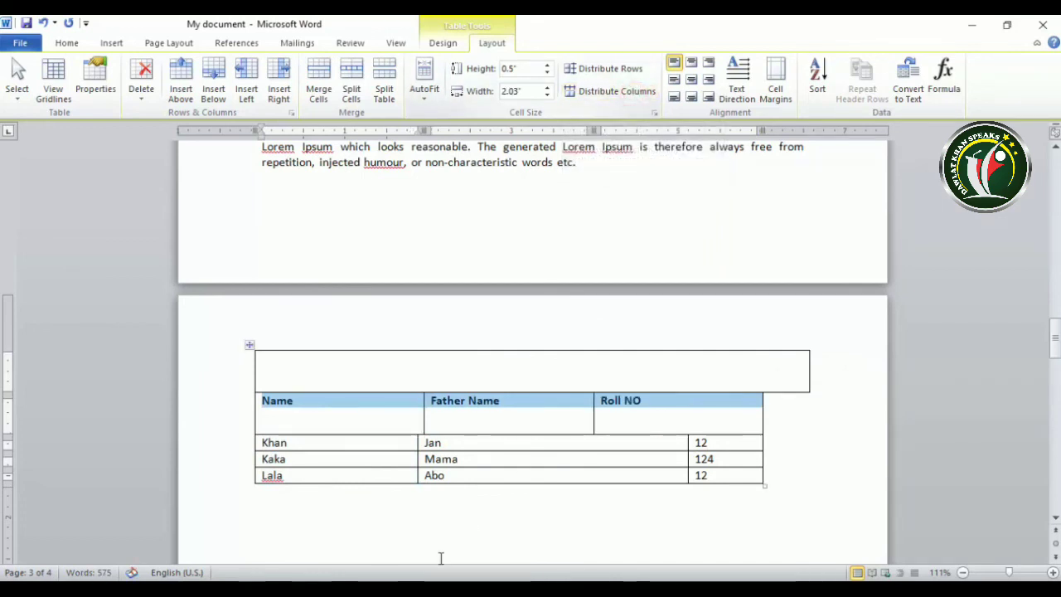
pyautogui.hotkey('ctrl', 'z')
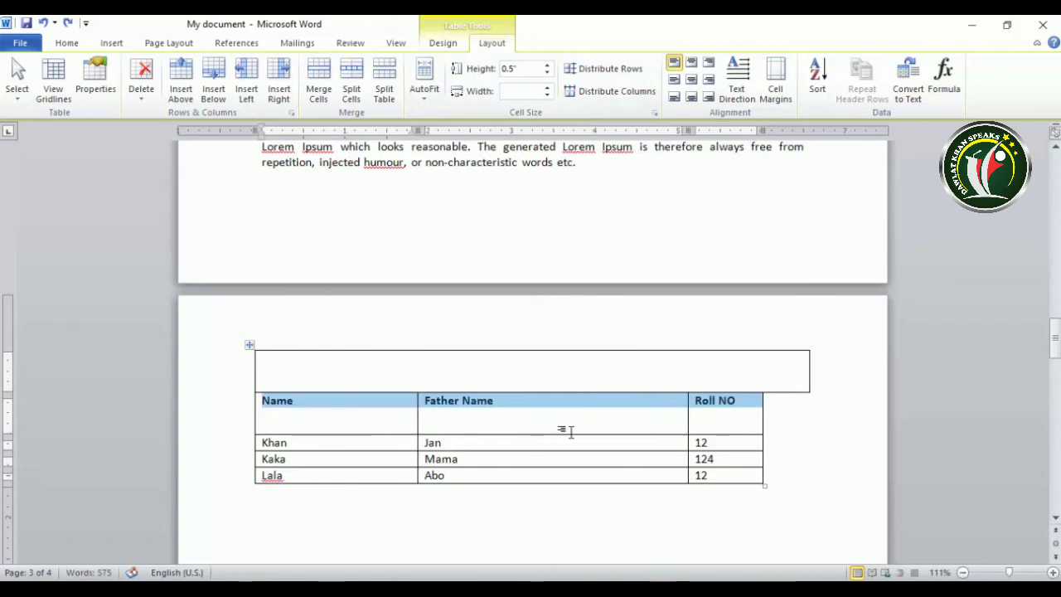